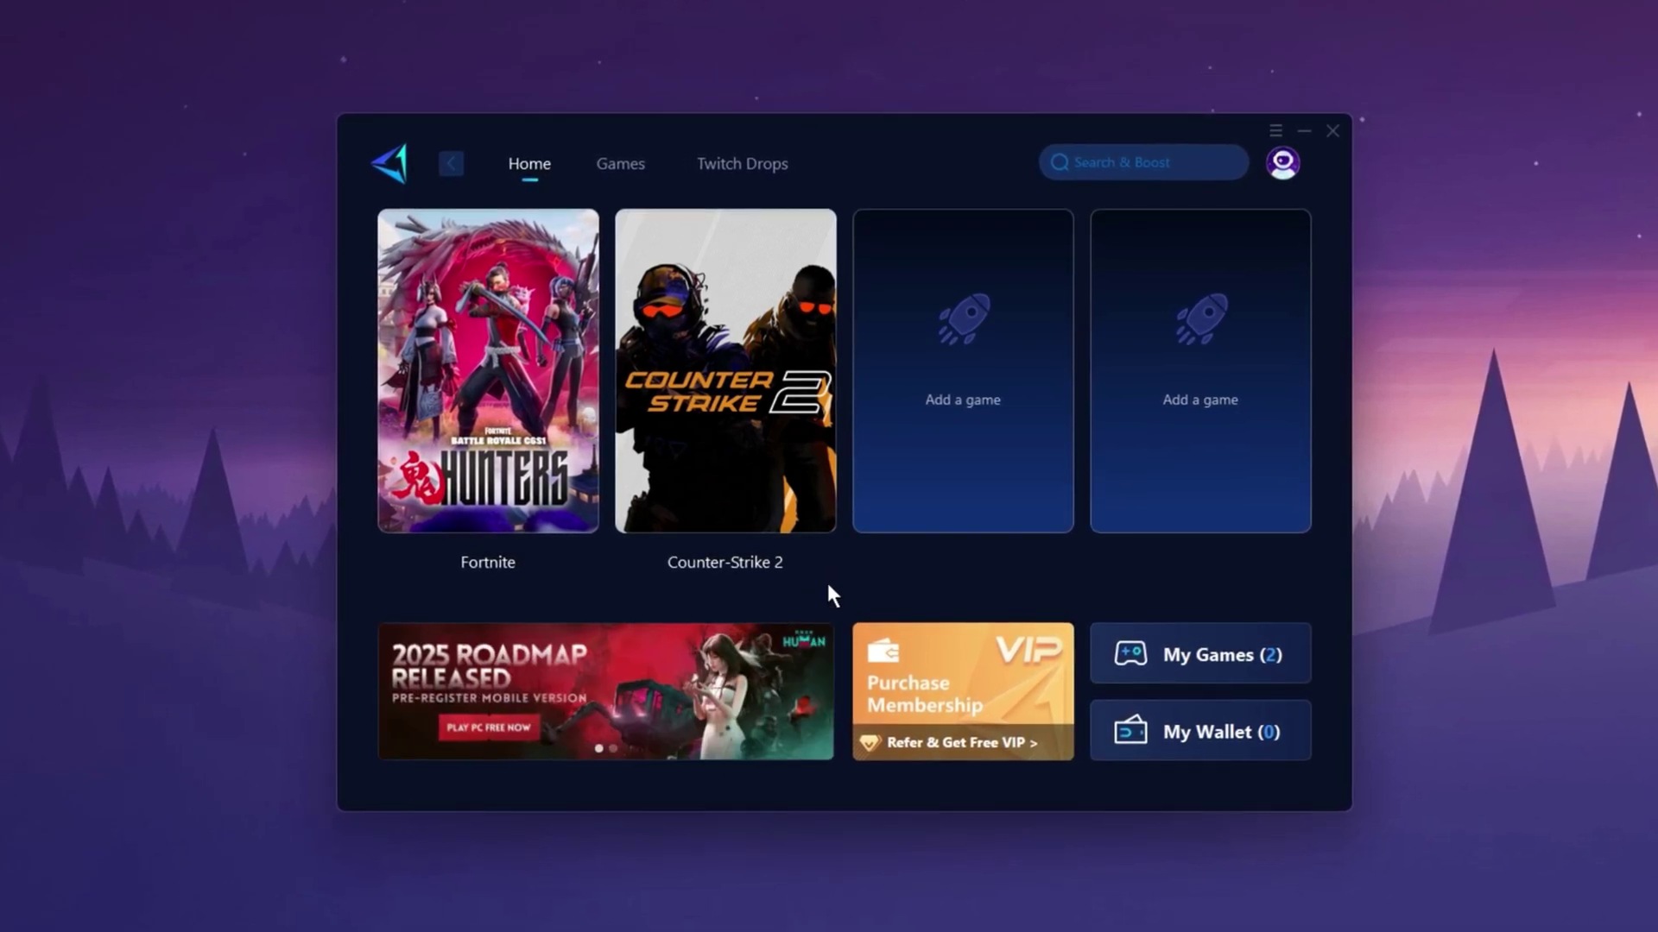
Start boosting Counter-Strike 2 from its card on the GearUp Booster Home page
mouse_move(748, 514)
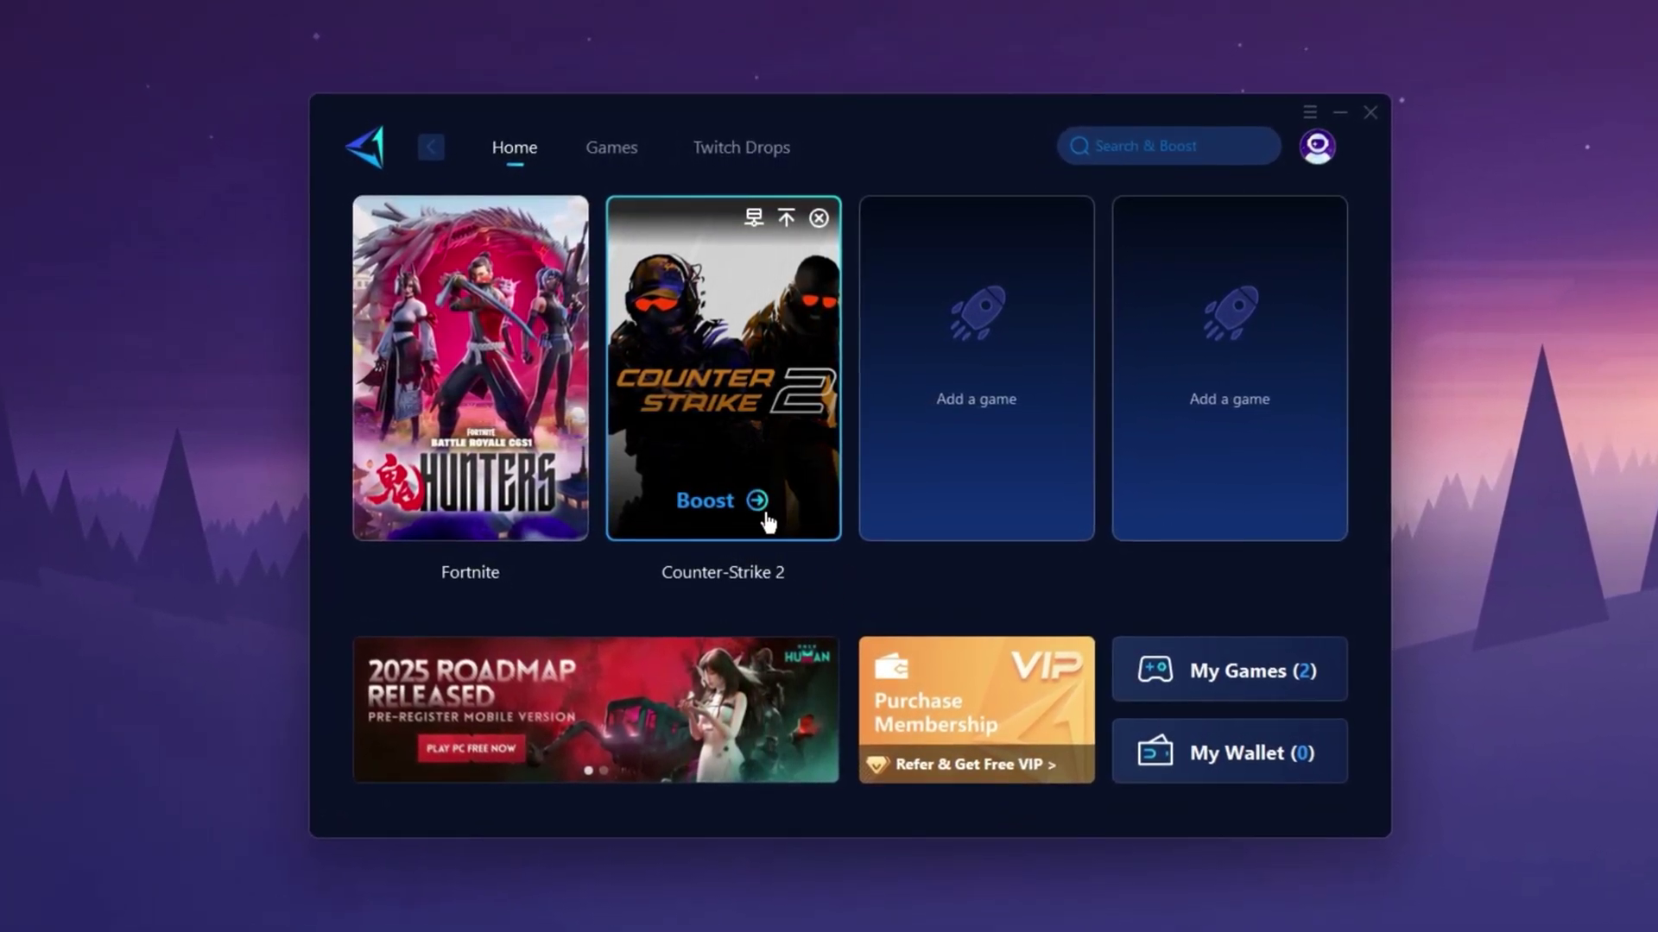
left_click(760, 510)
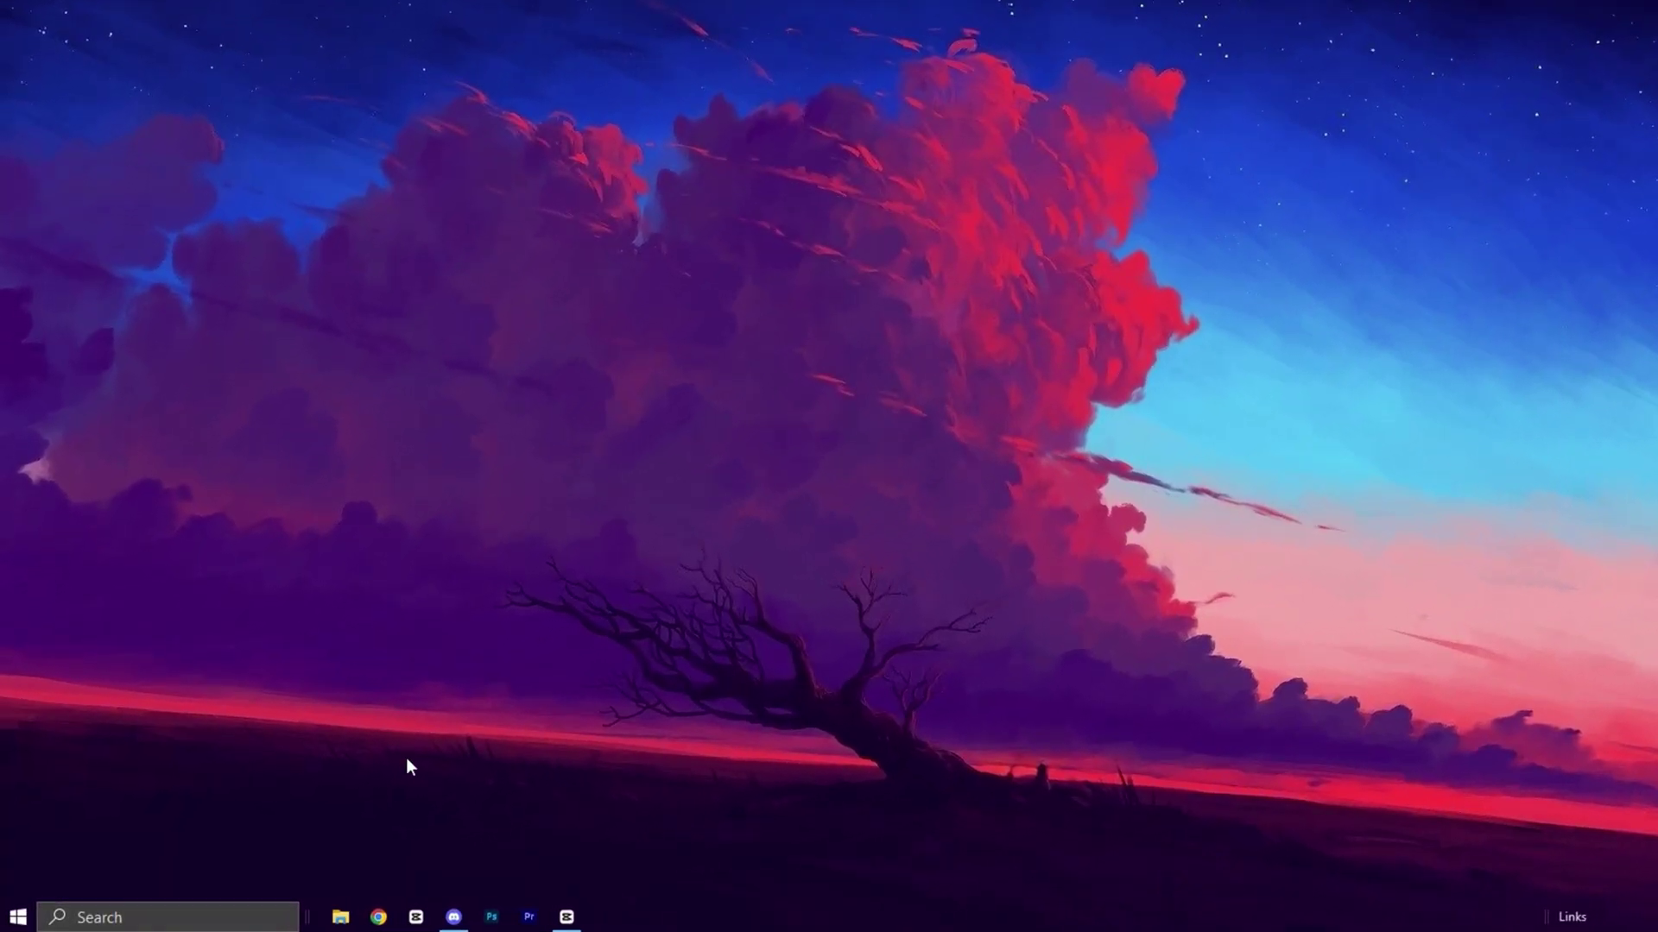
Launch Registry Editor as administrator and select the key path in its address bar
key("super")
type("riot Client")
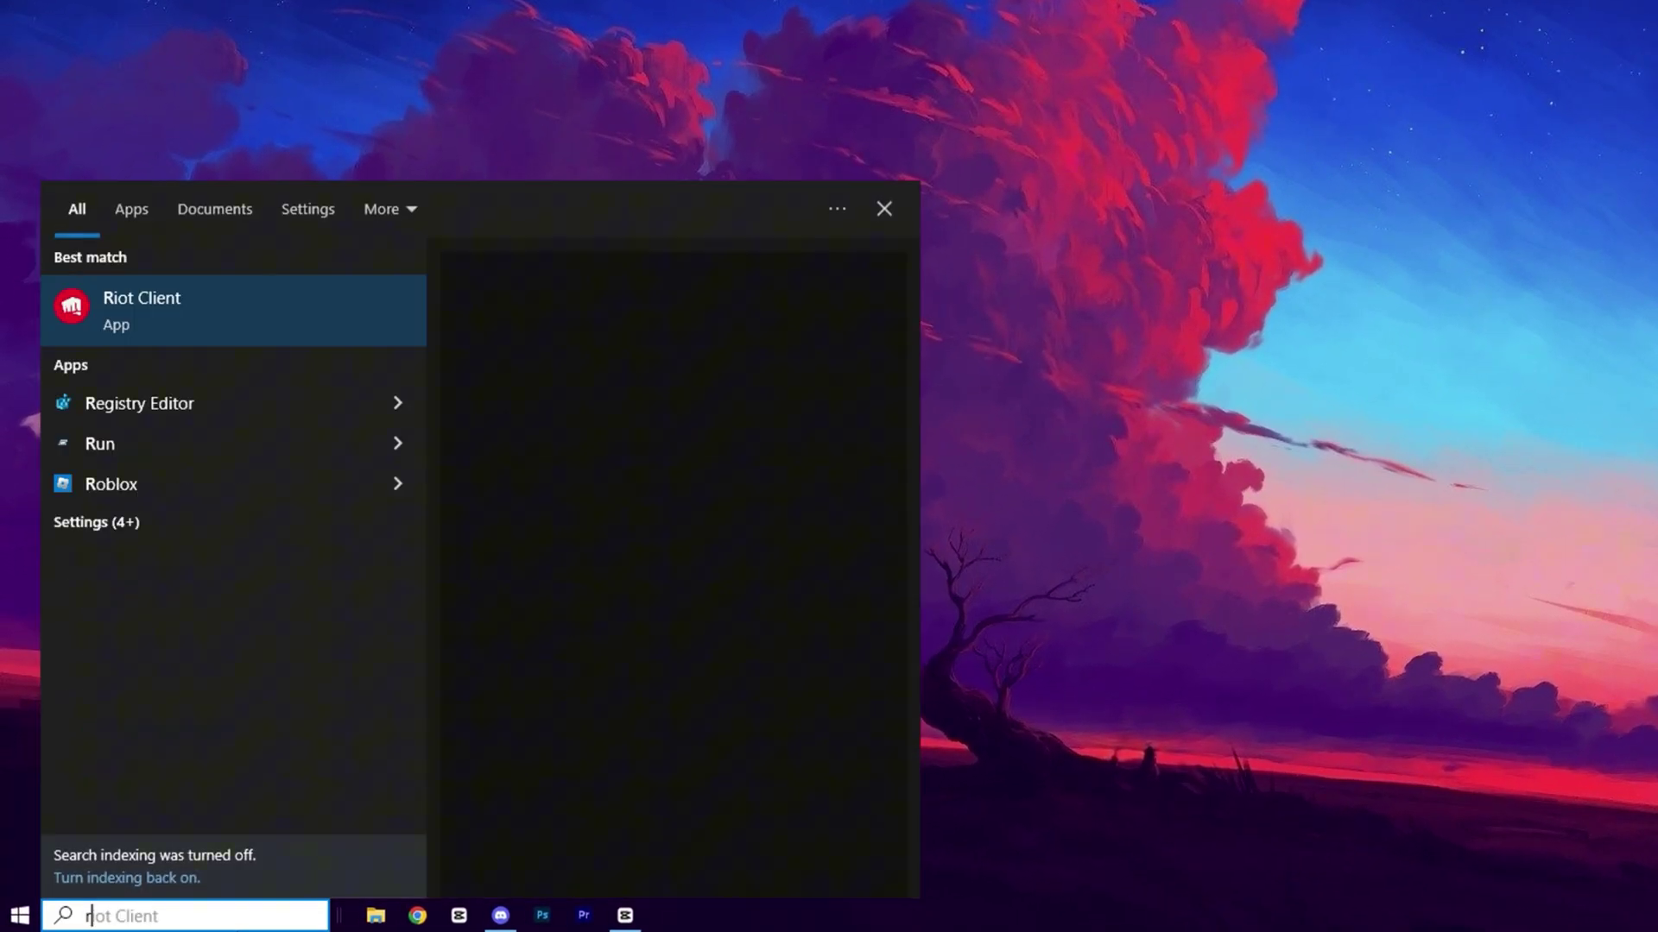
type("eg")
left_click(643, 516)
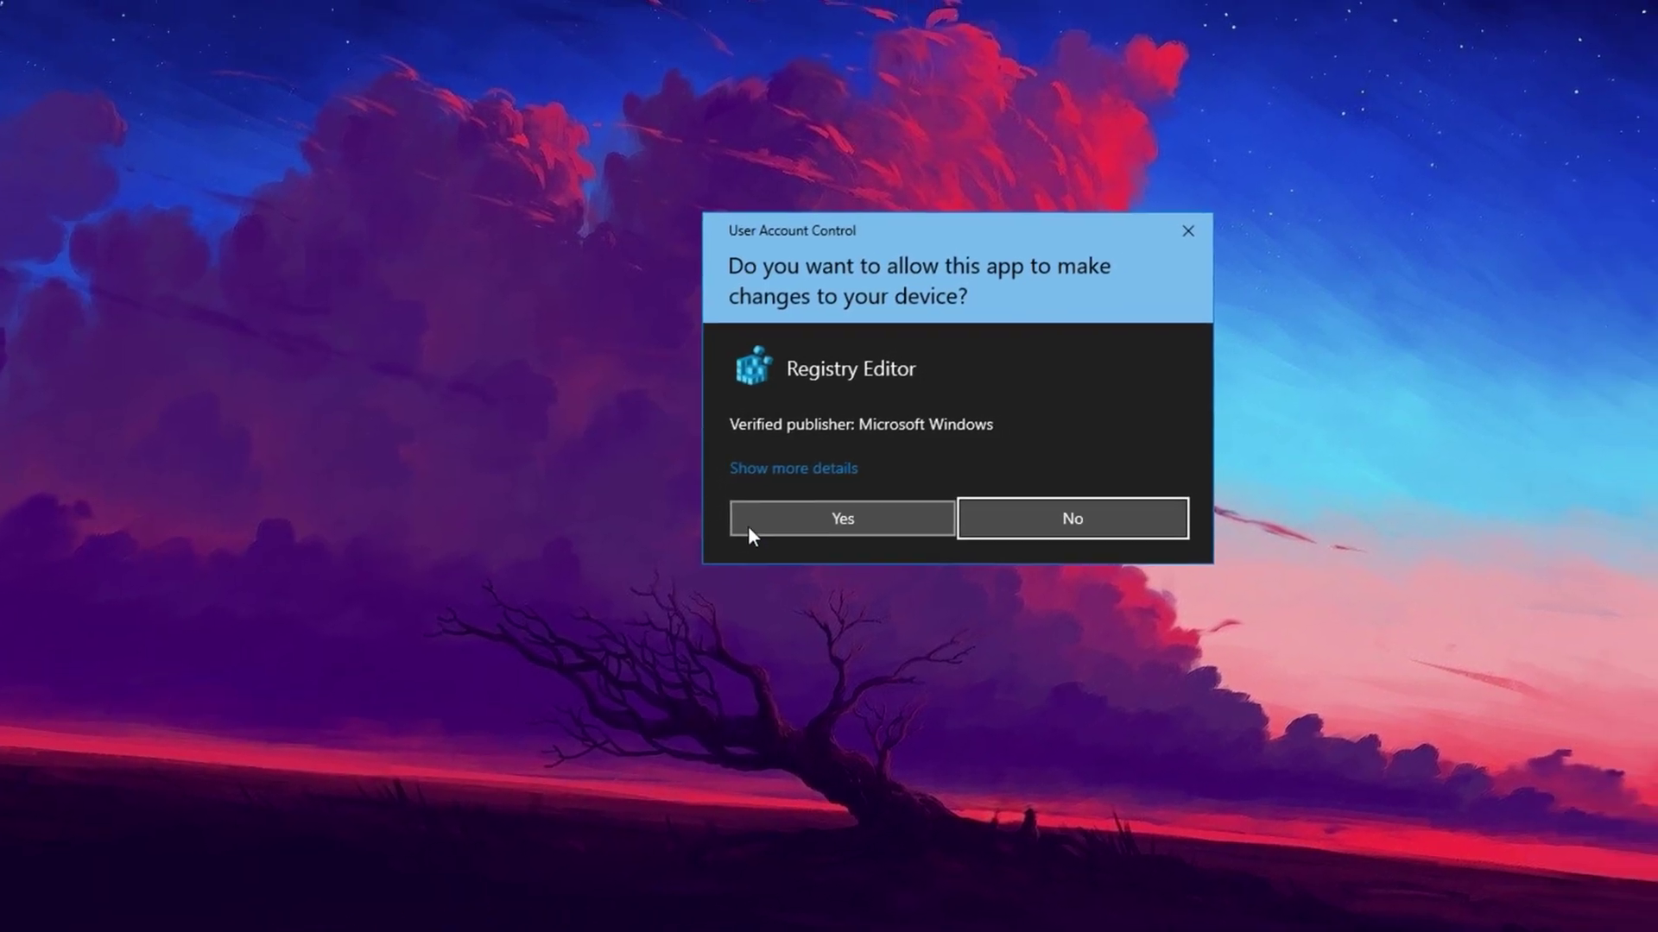
left_click(749, 528)
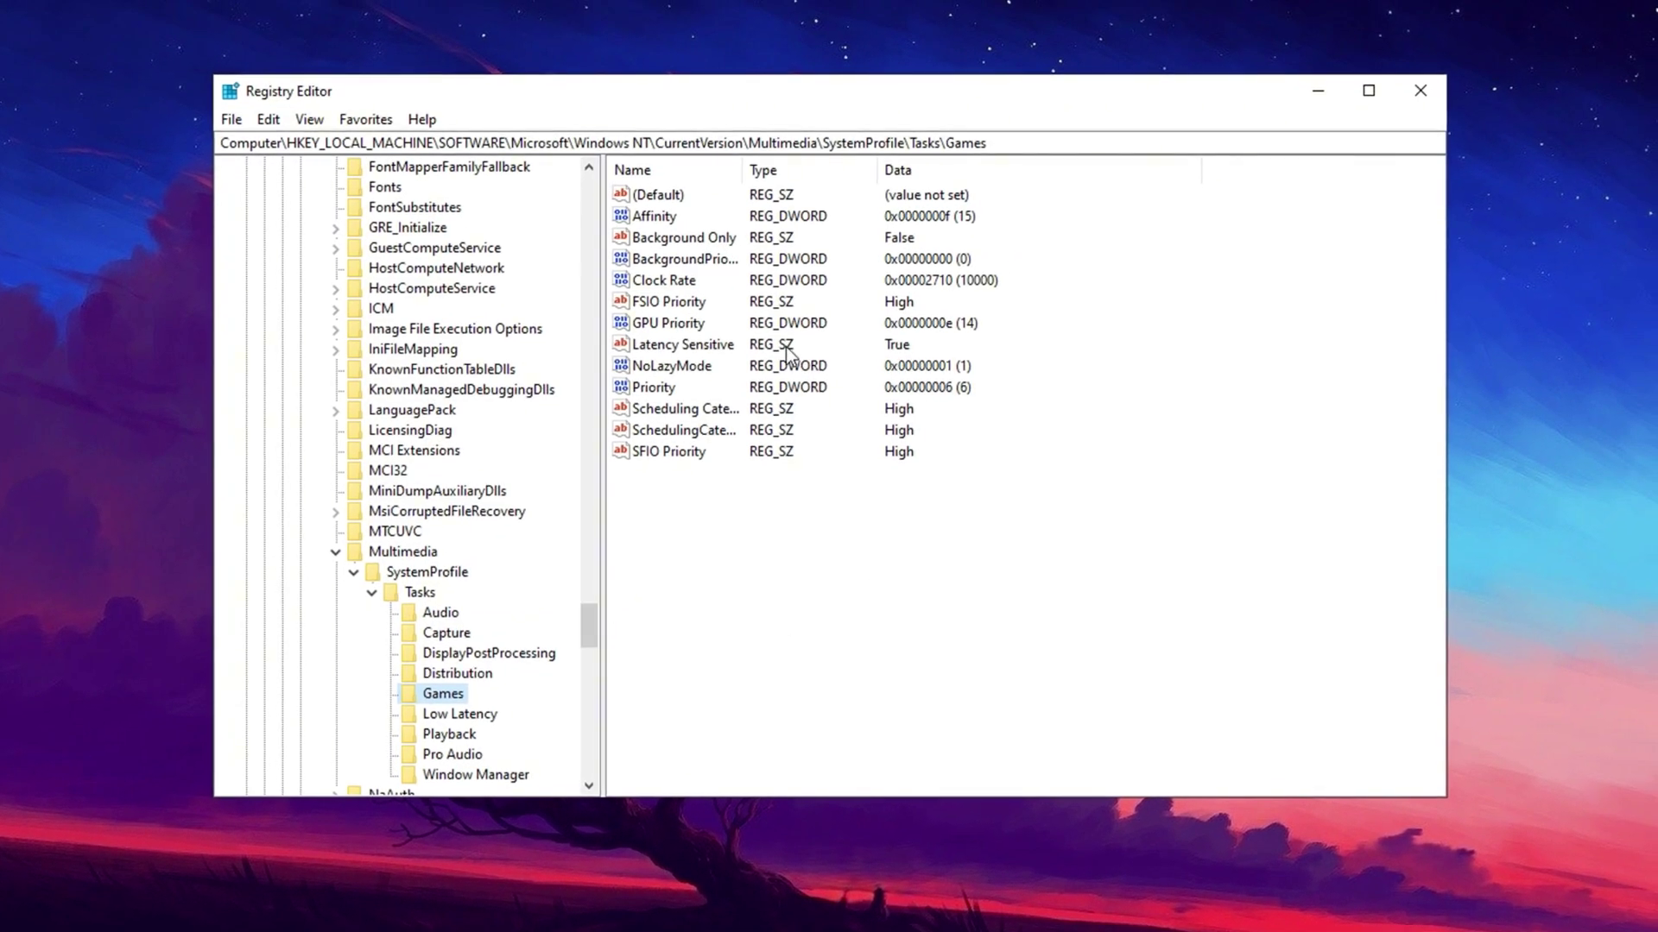
left_click_drag(1001, 143, 216, 162)
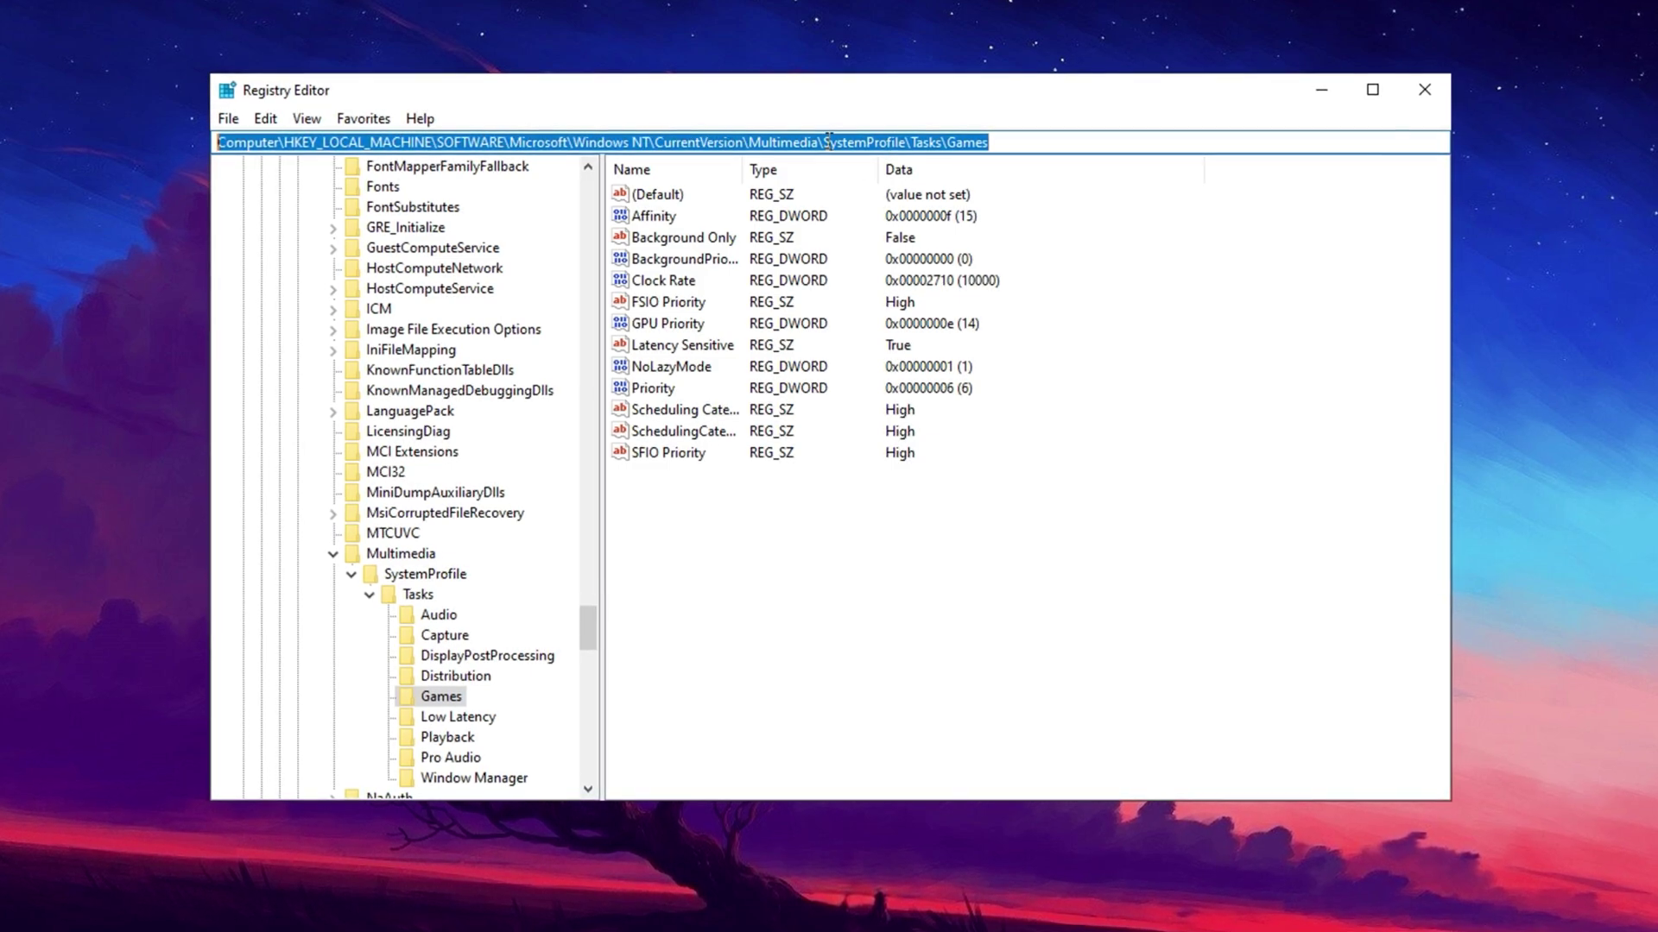
left_click(666, 539)
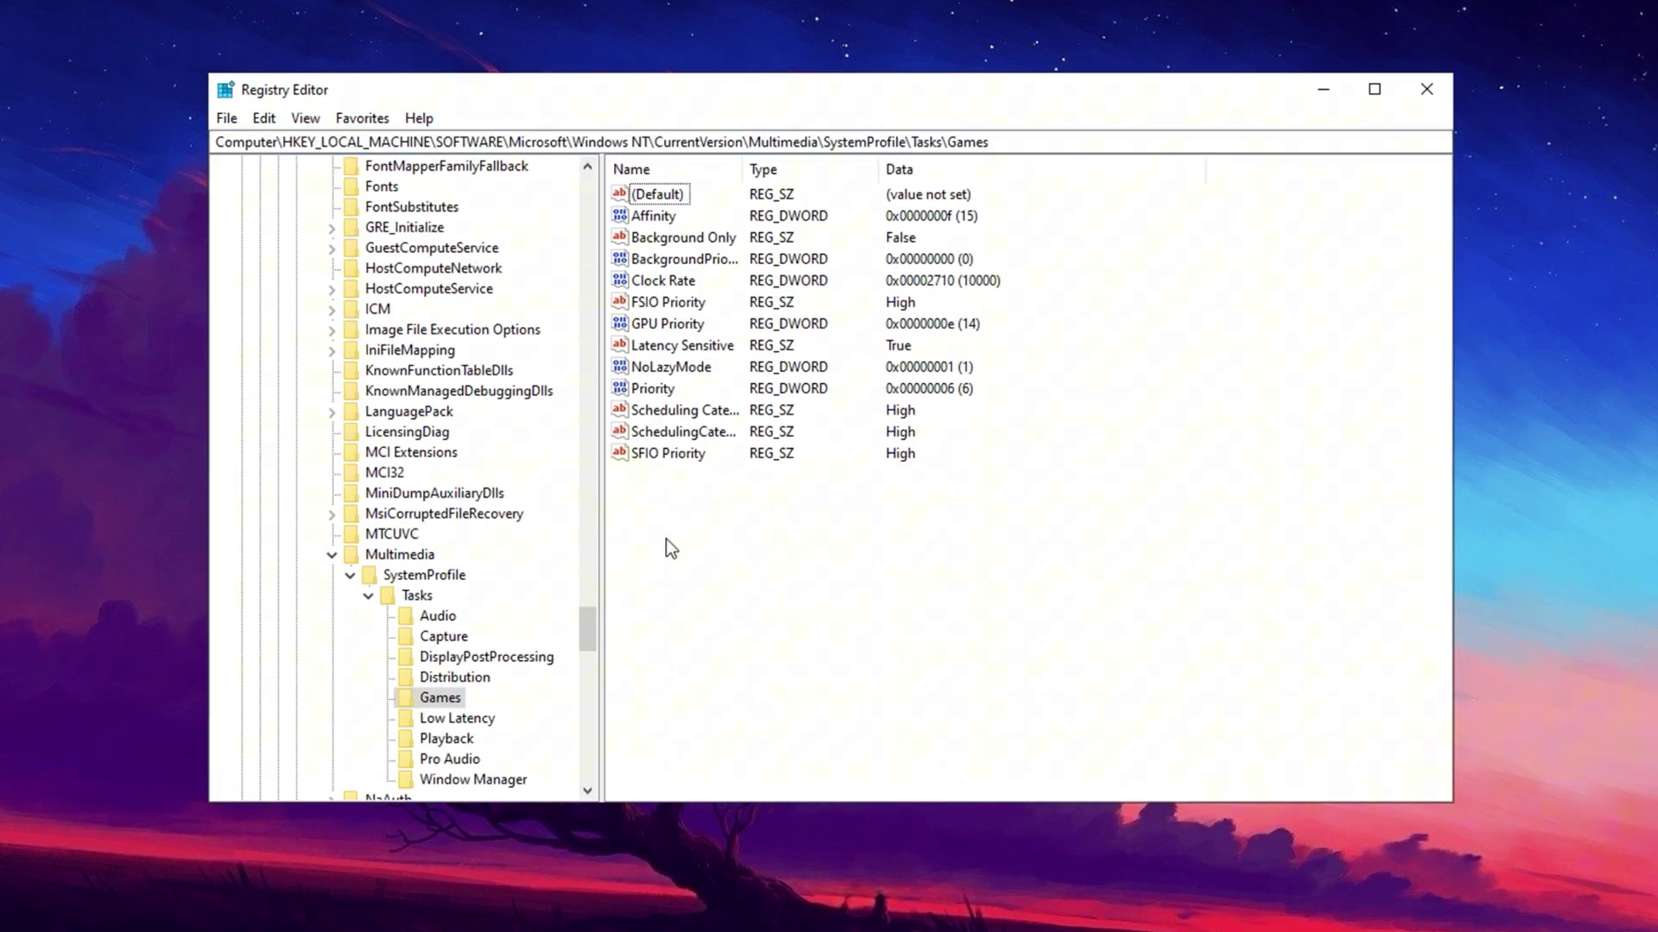
double_click(649, 216)
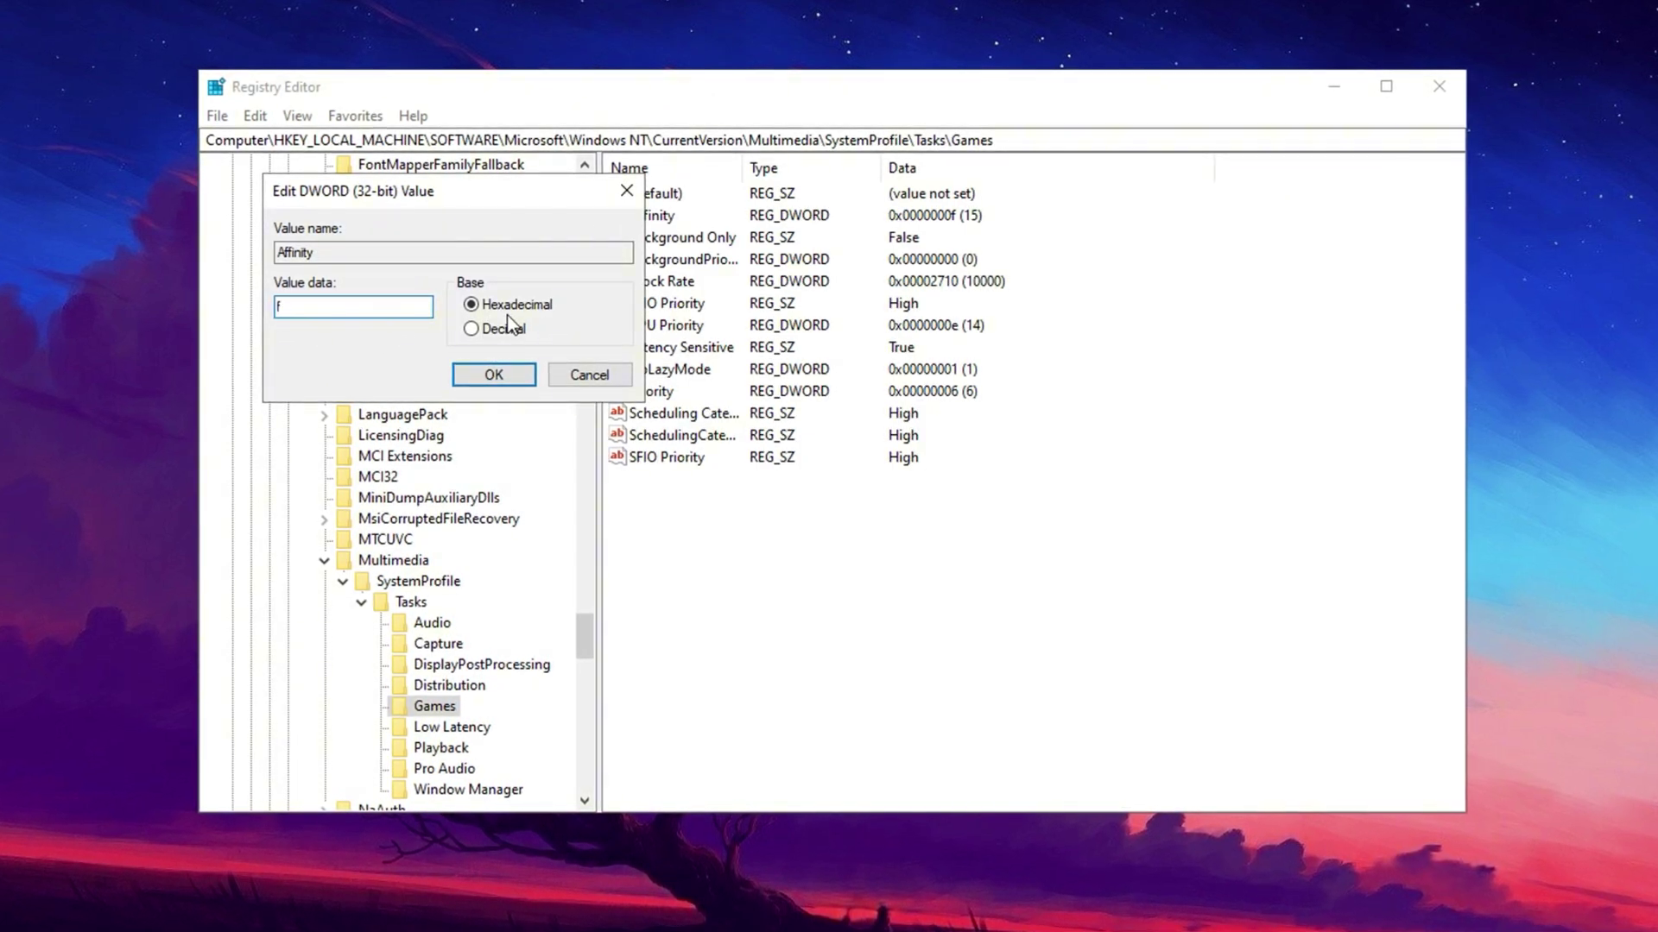
left_click(494, 377)
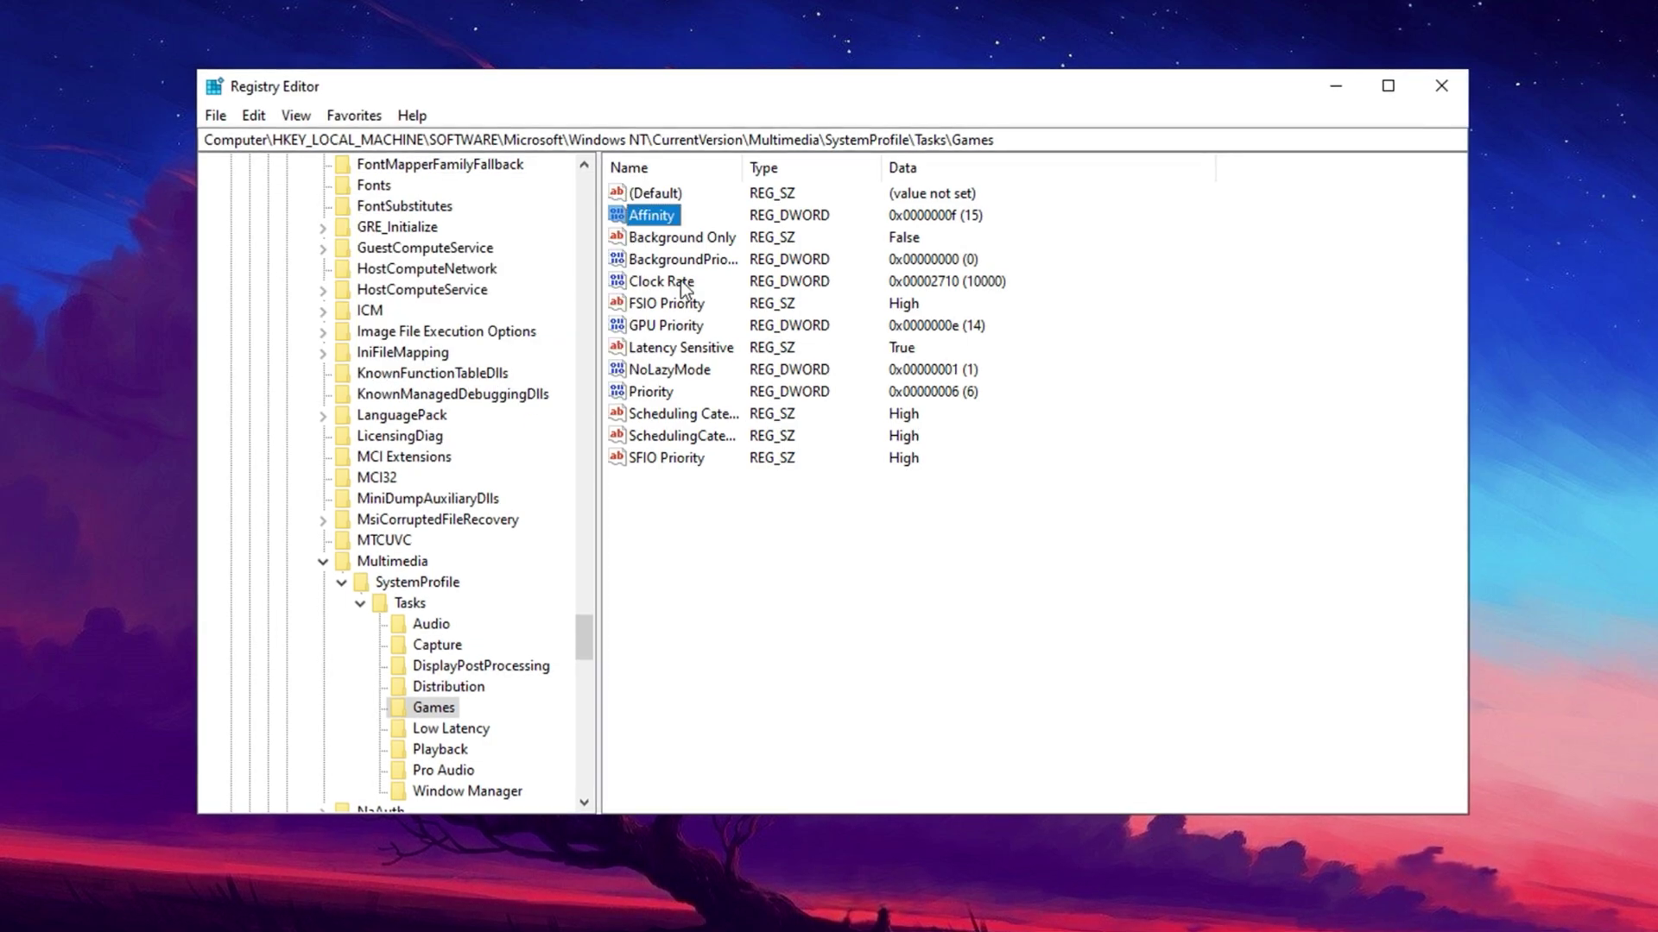
left_click(653, 244)
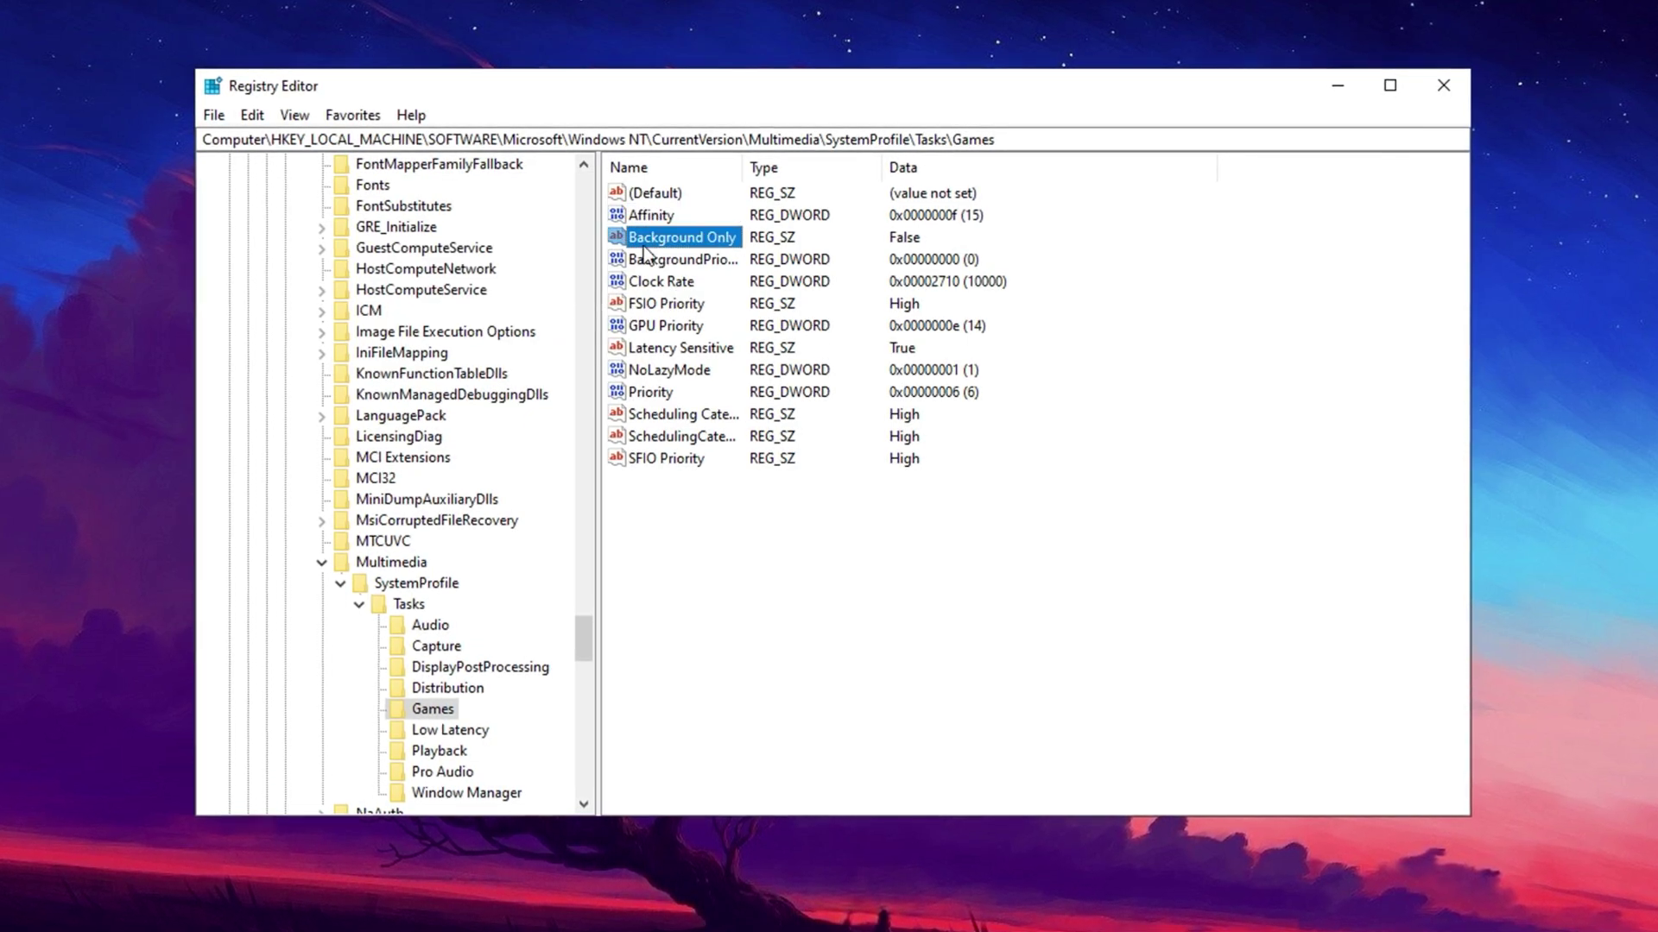
double_click(657, 236)
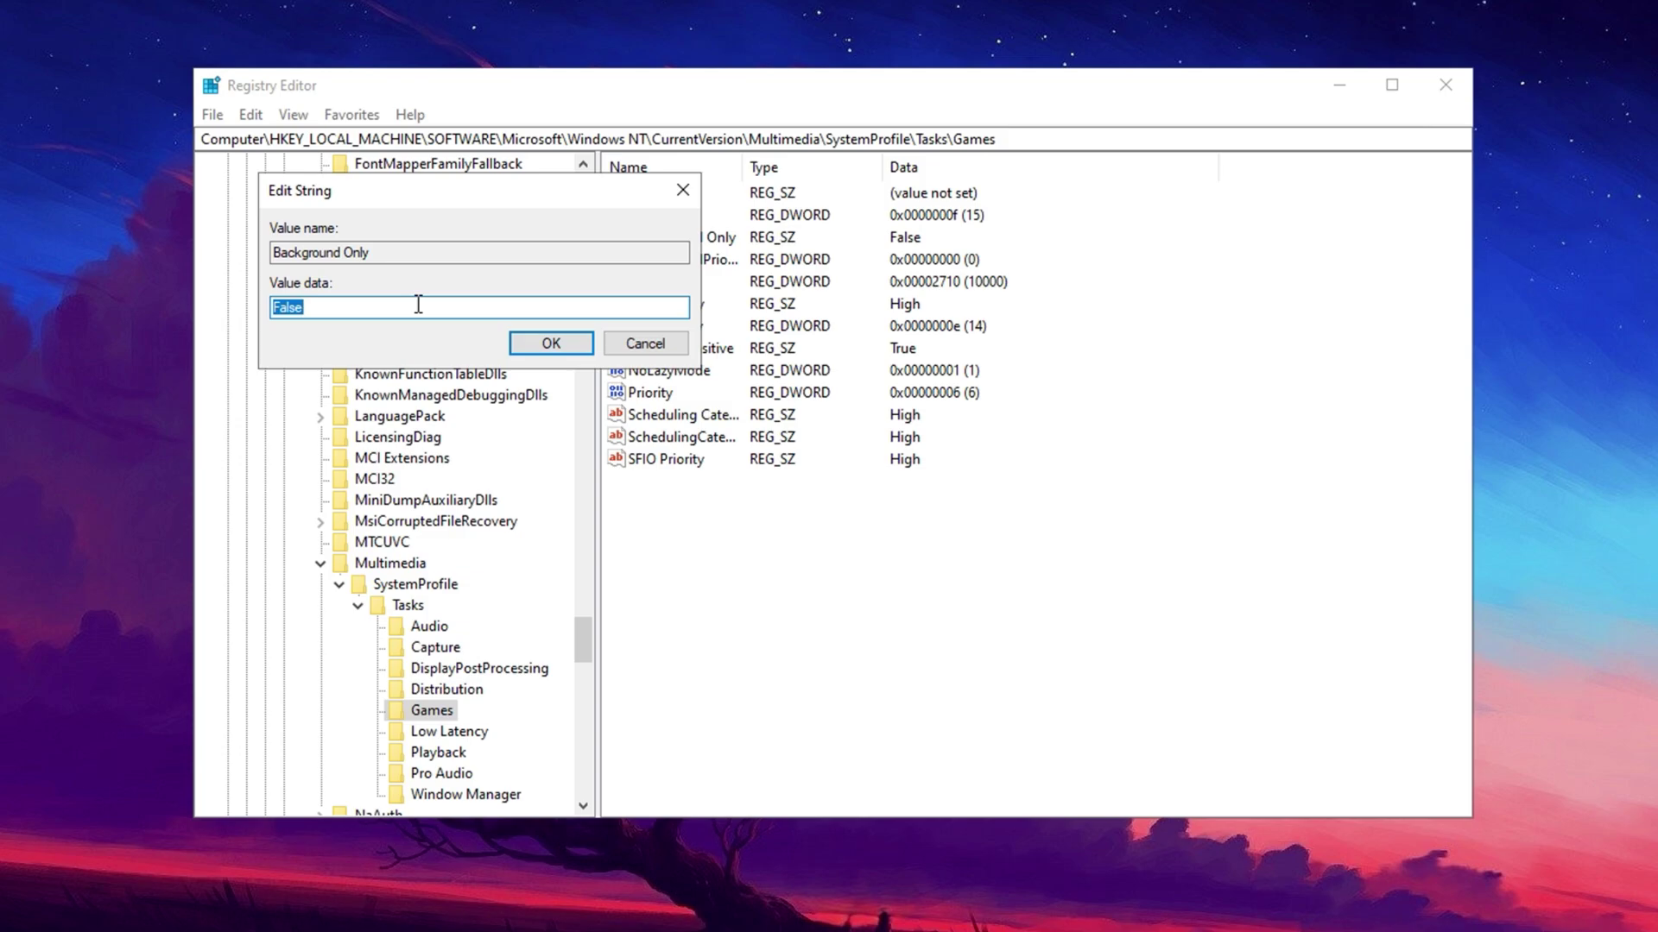
left_click(536, 333)
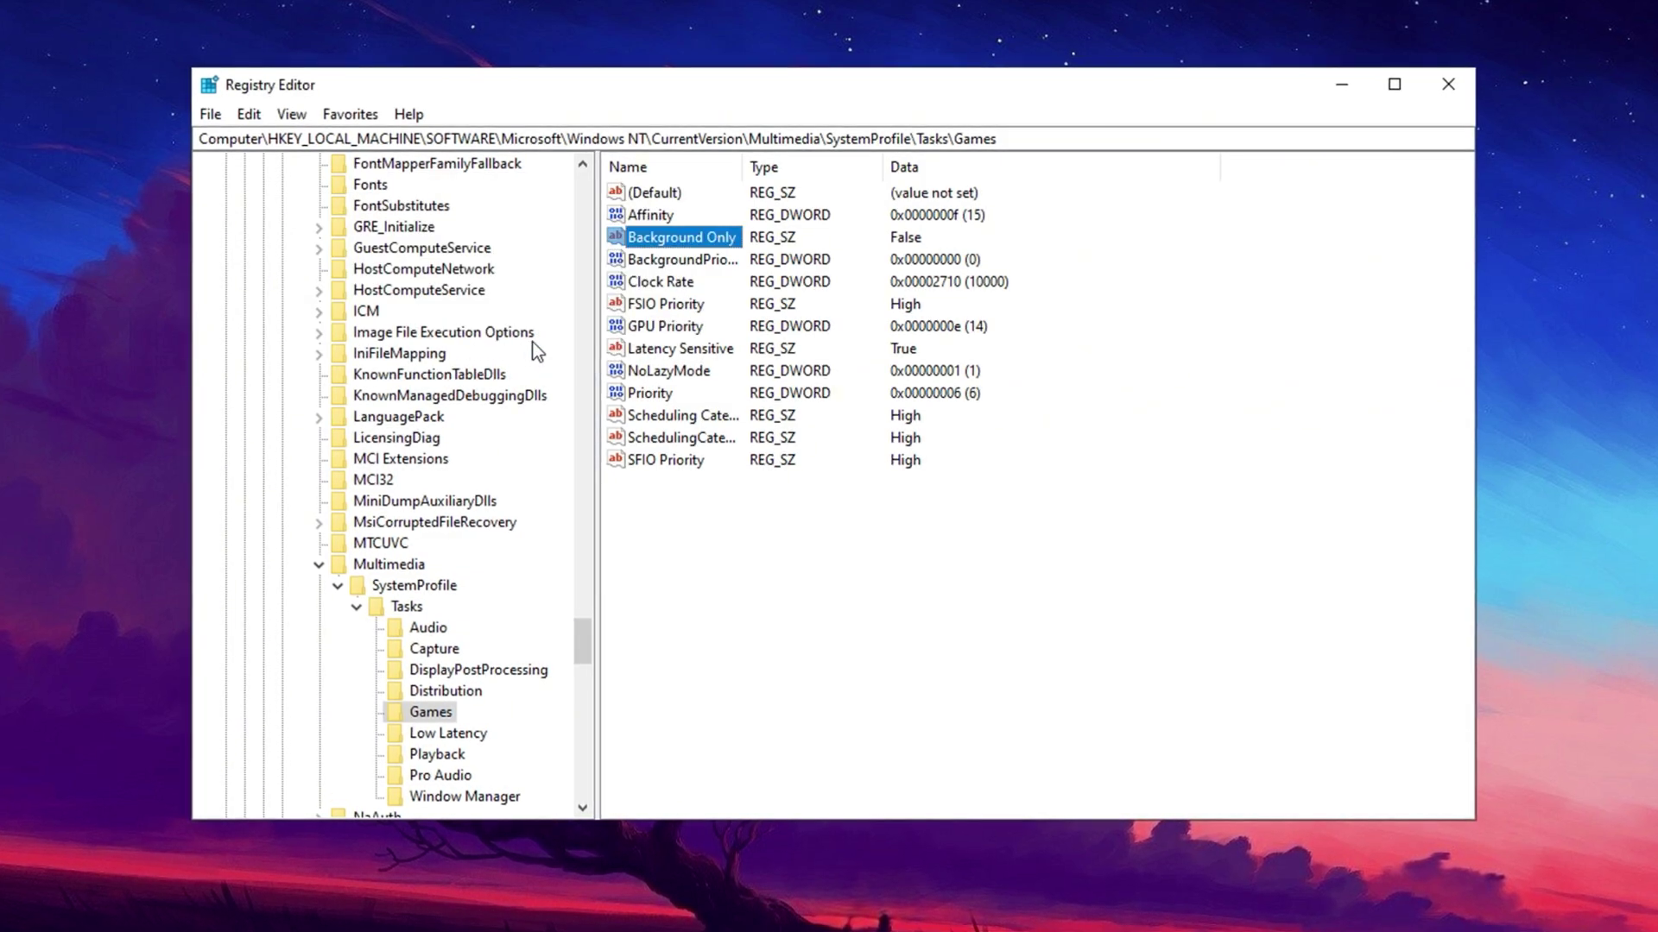
double_click(670, 333)
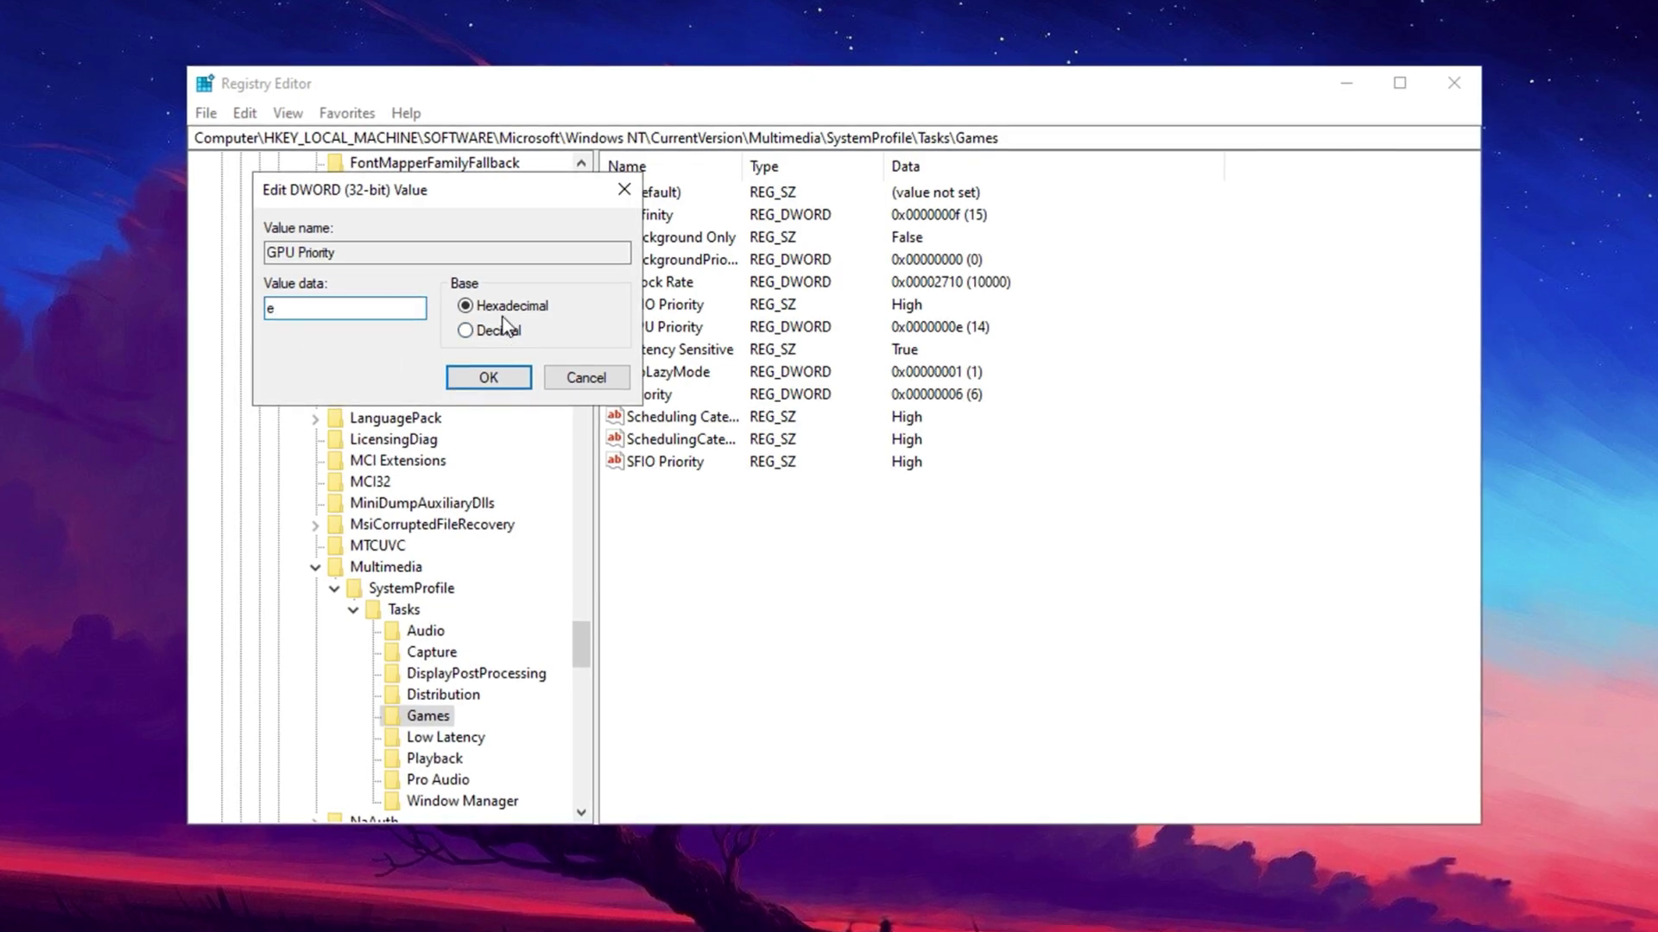
left_click(488, 380)
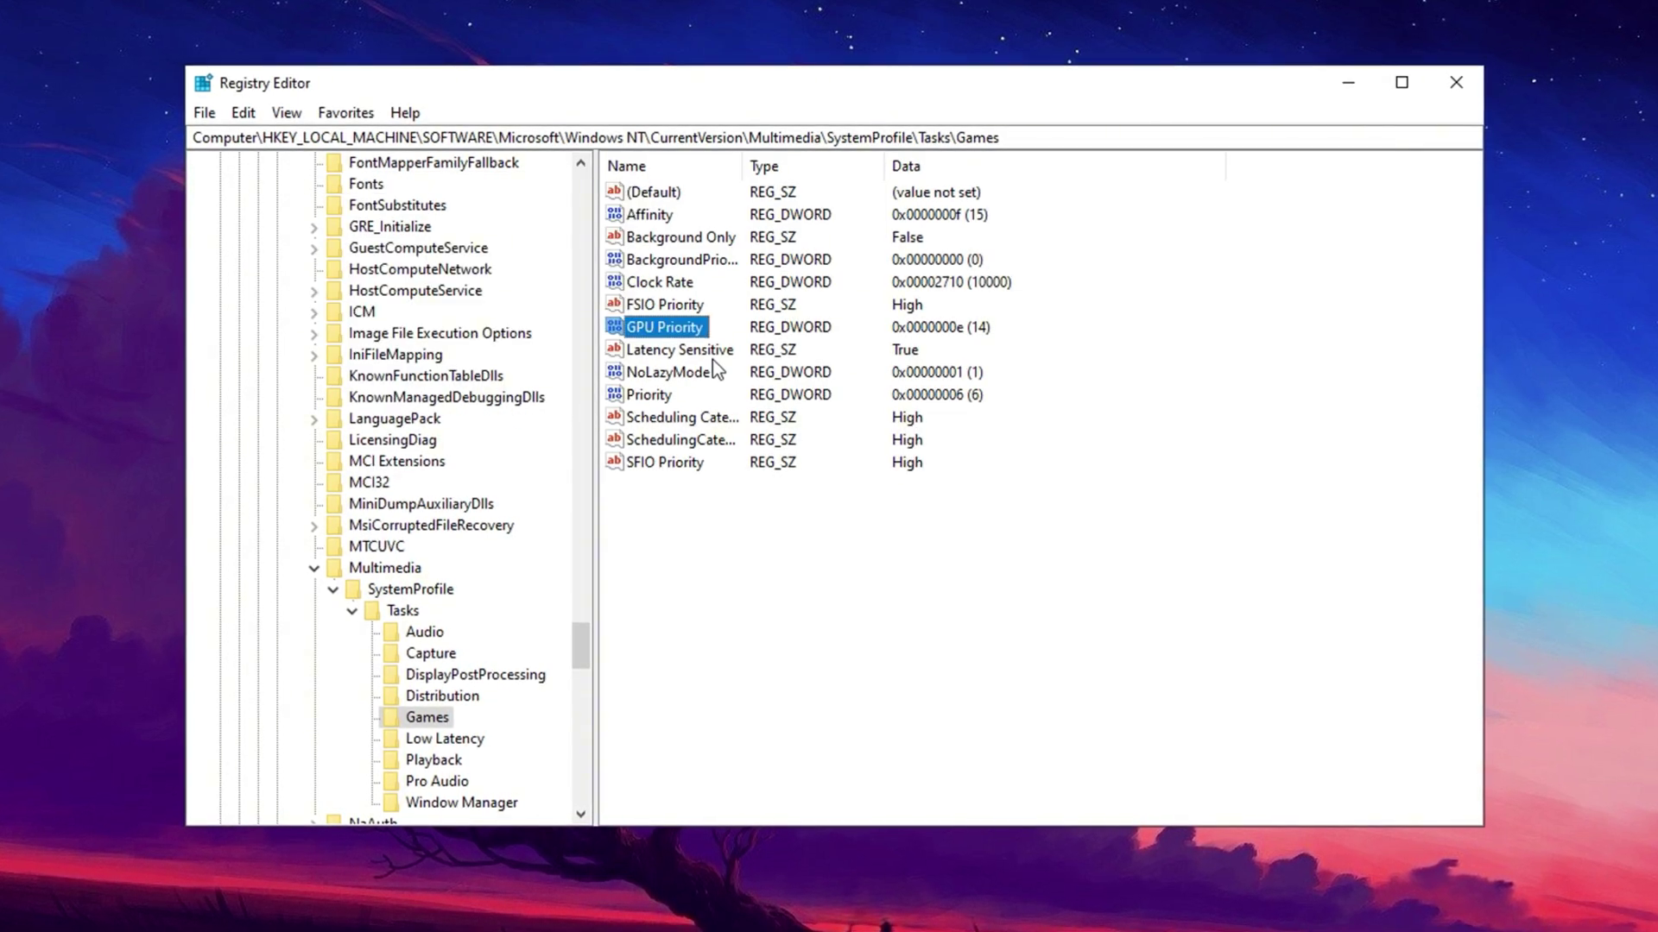
left_click(642, 402)
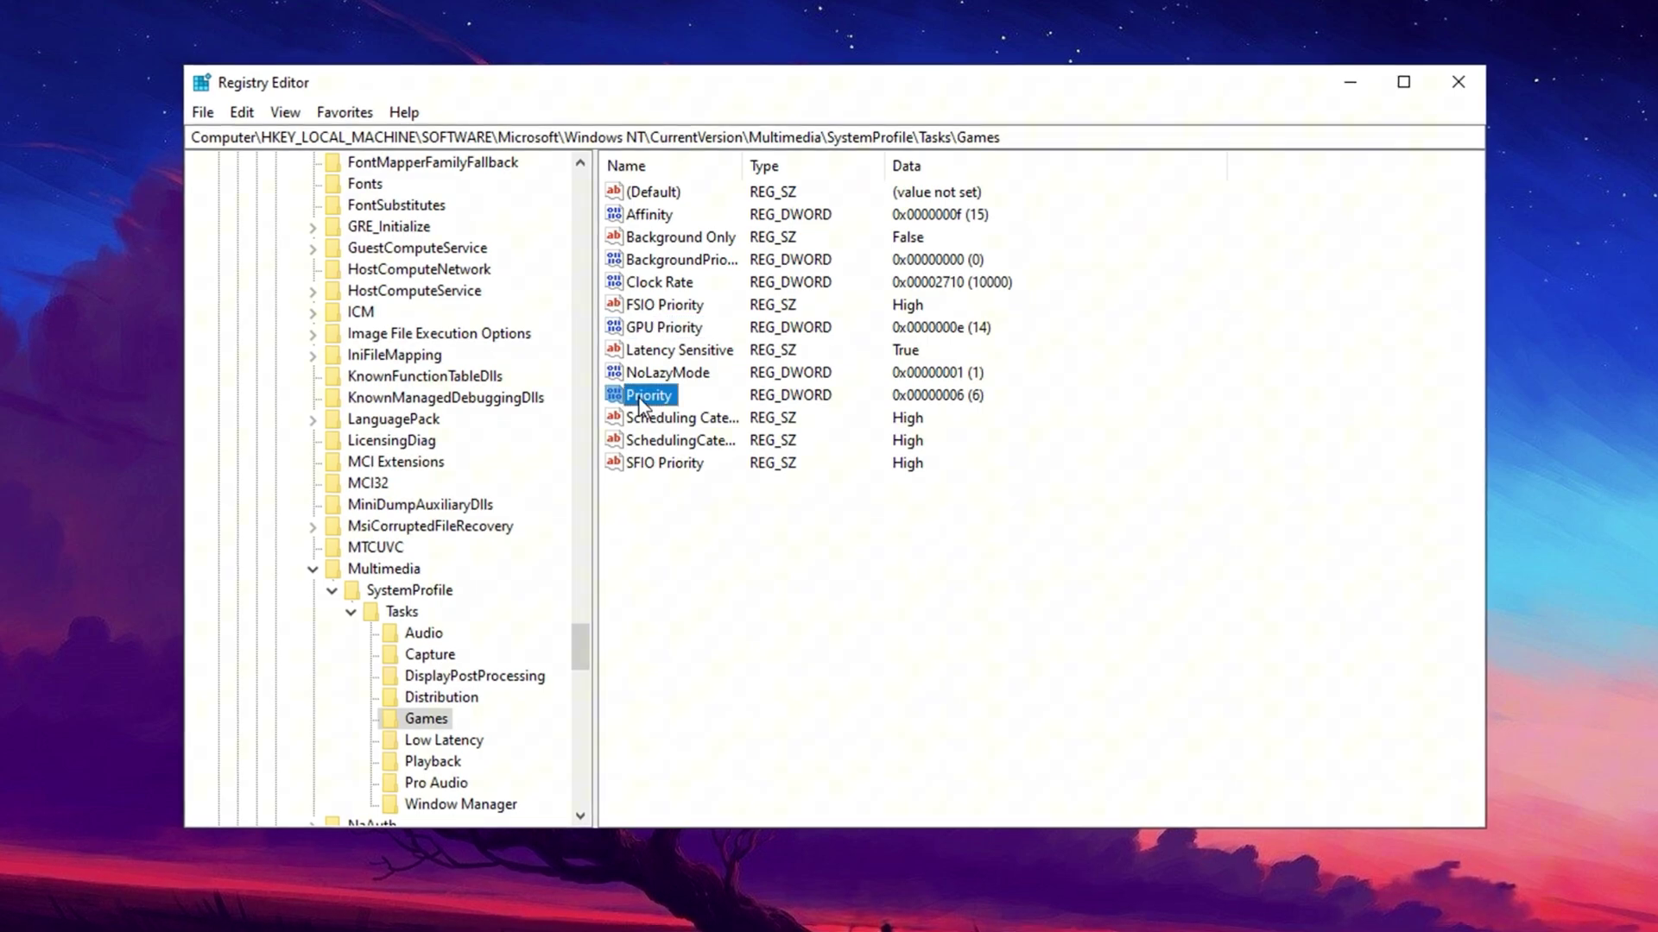
double_click(650, 400)
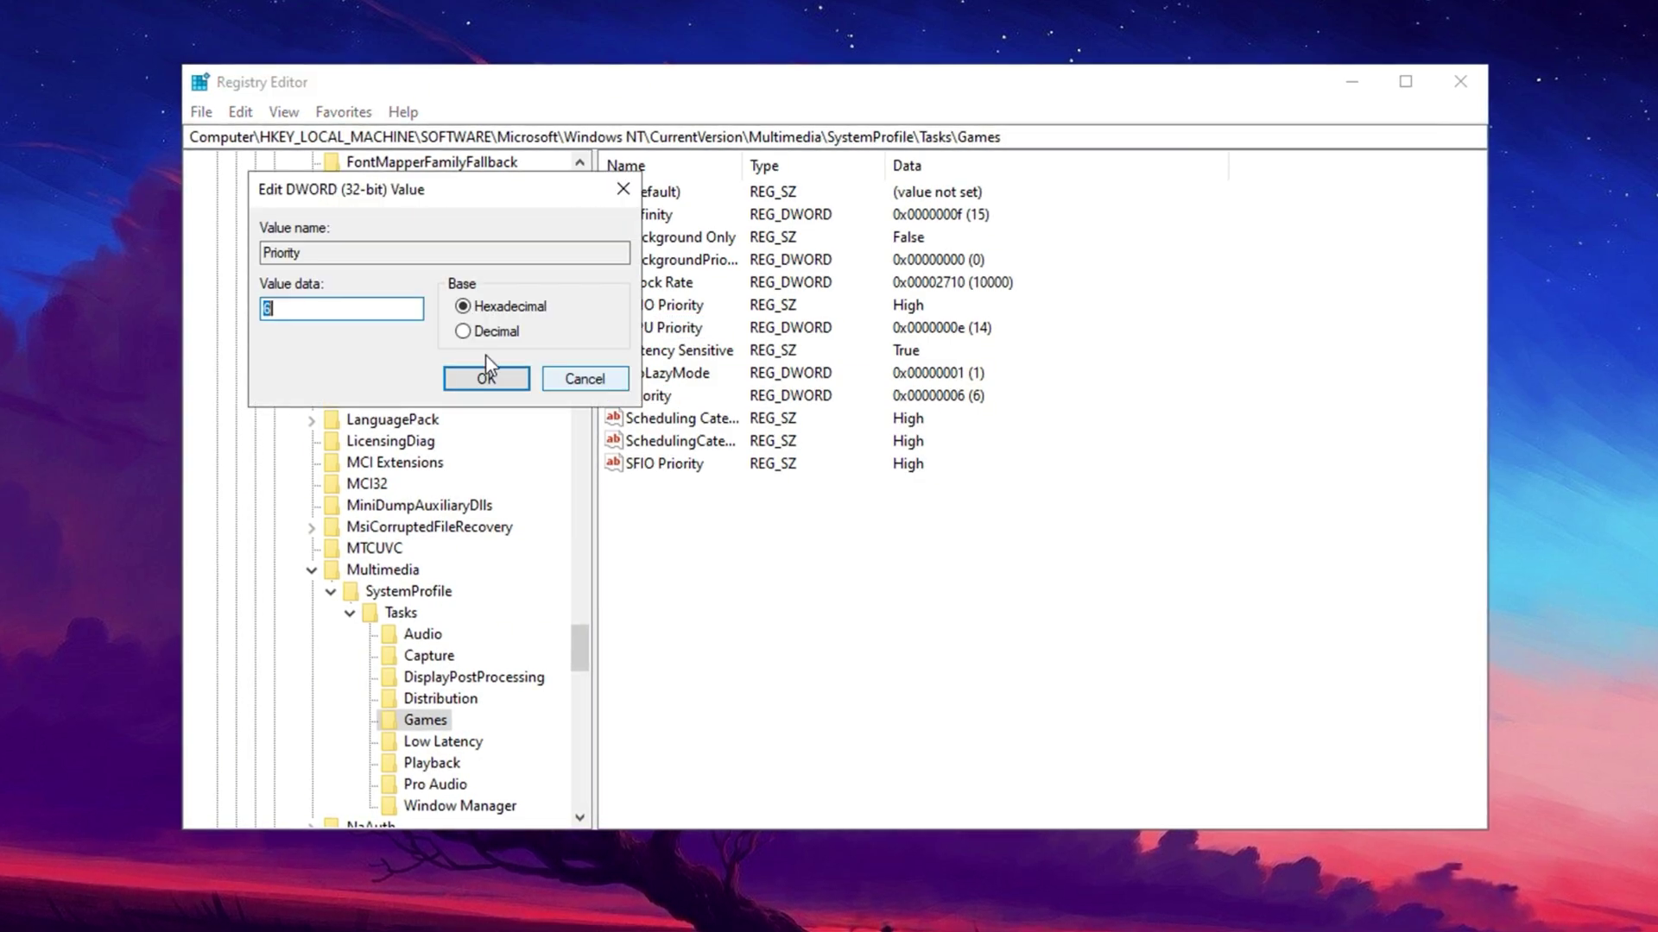
left_click(466, 377)
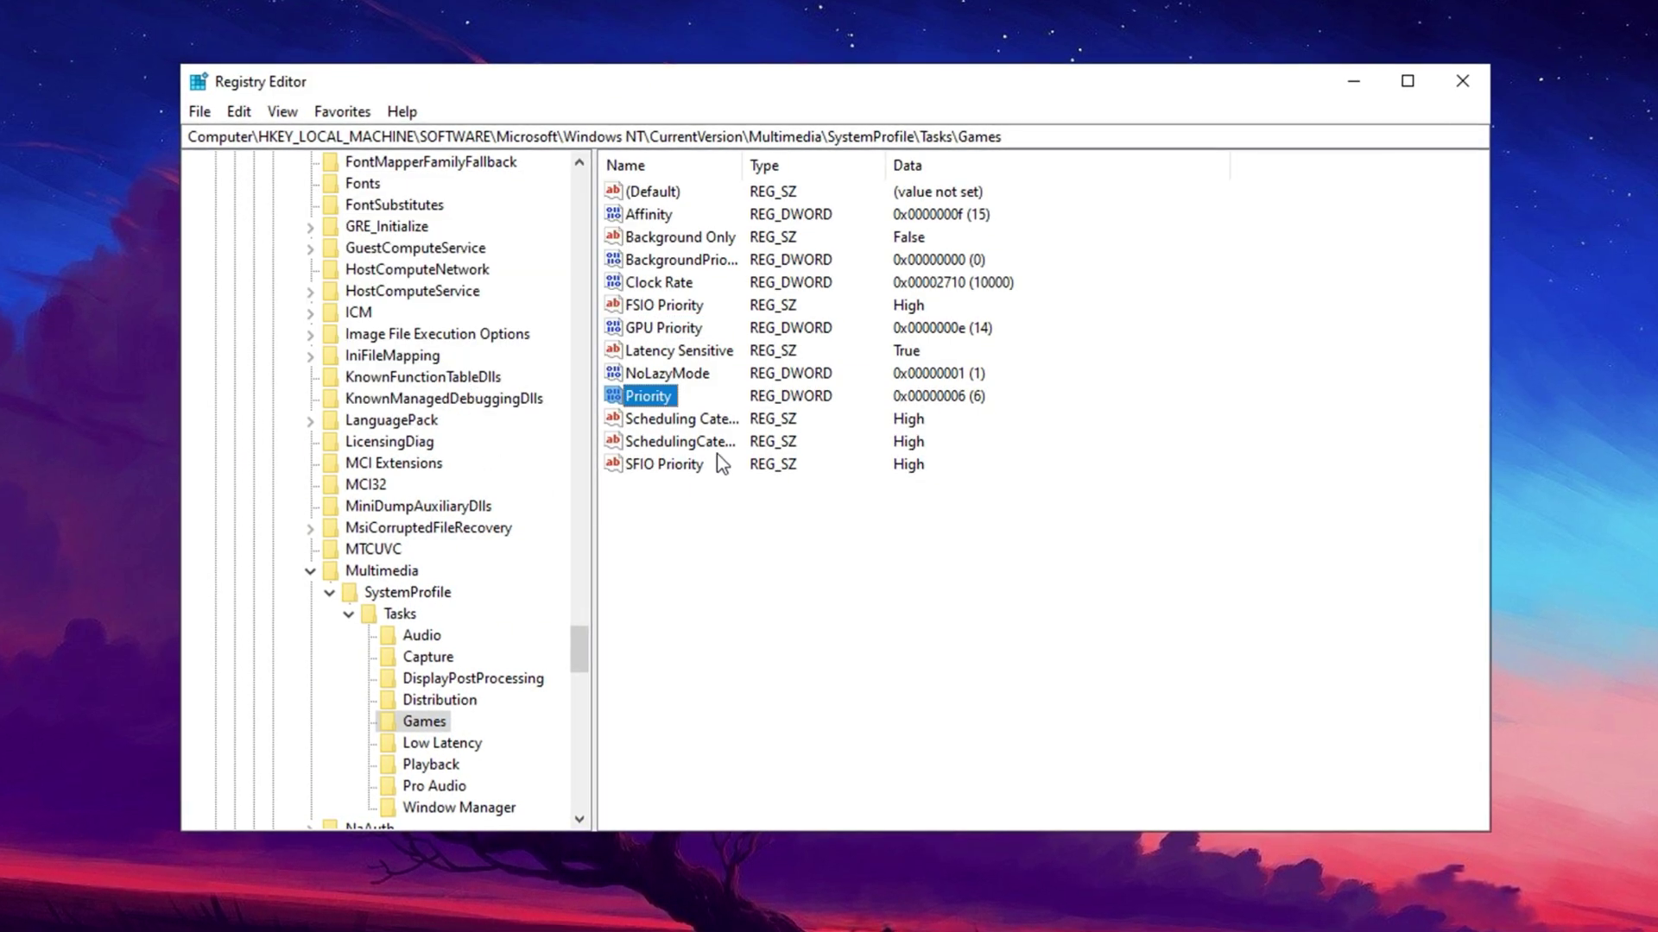
left_click(661, 421)
double_click(661, 420)
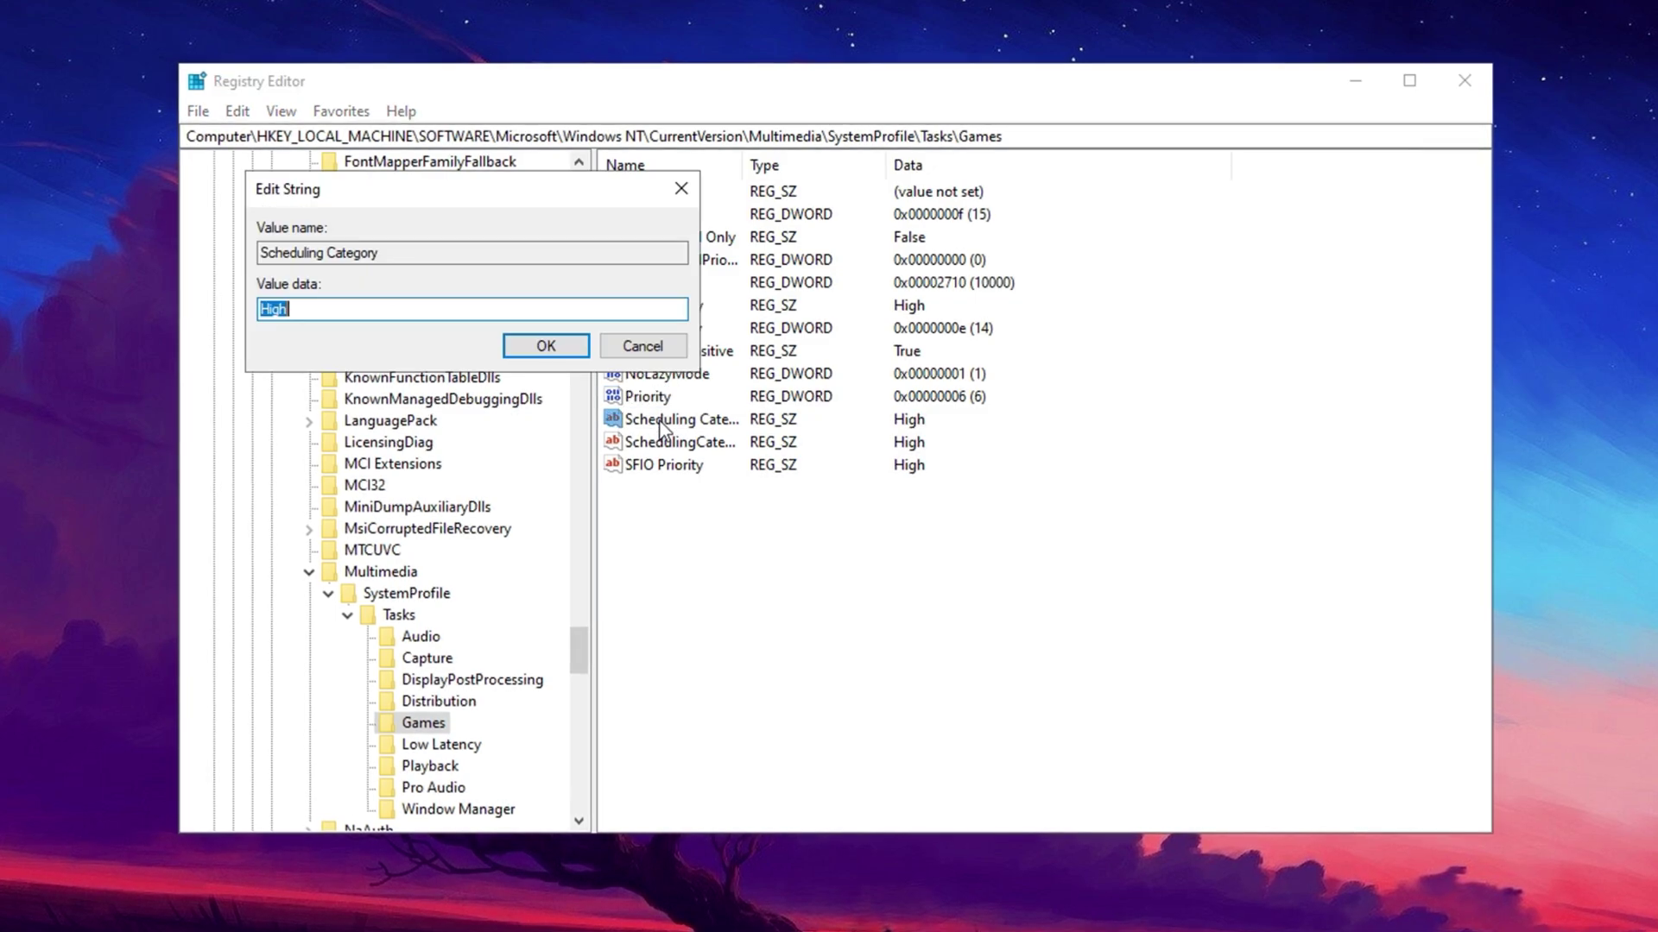
left_click(545, 345)
double_click(672, 464)
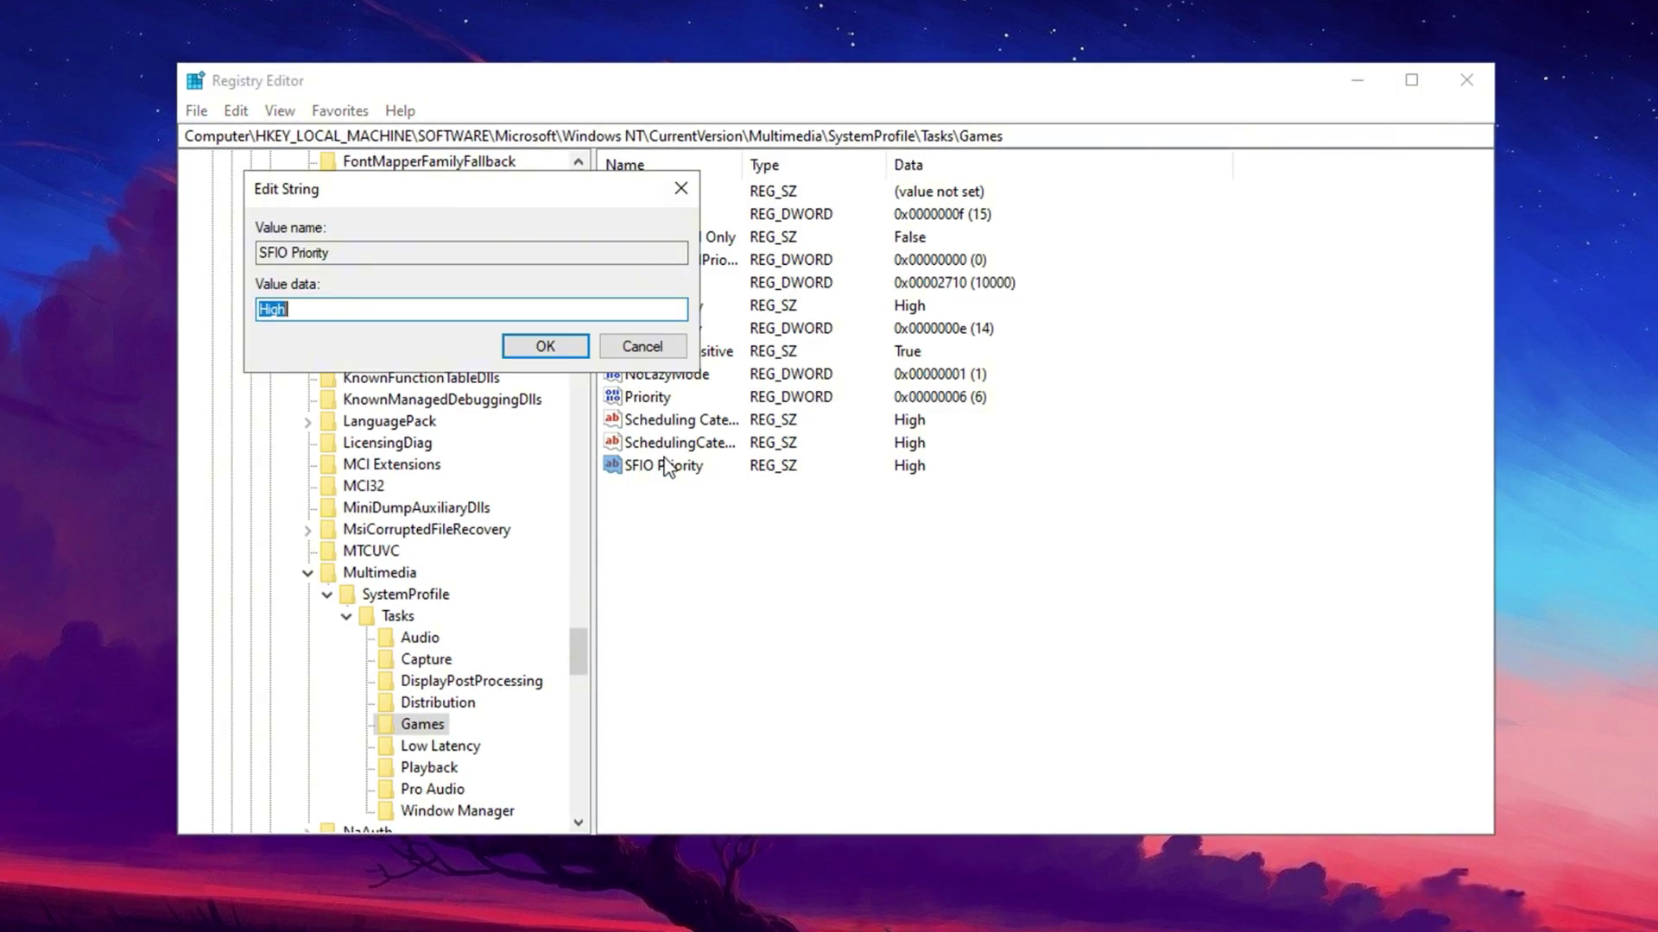
left_click(533, 350)
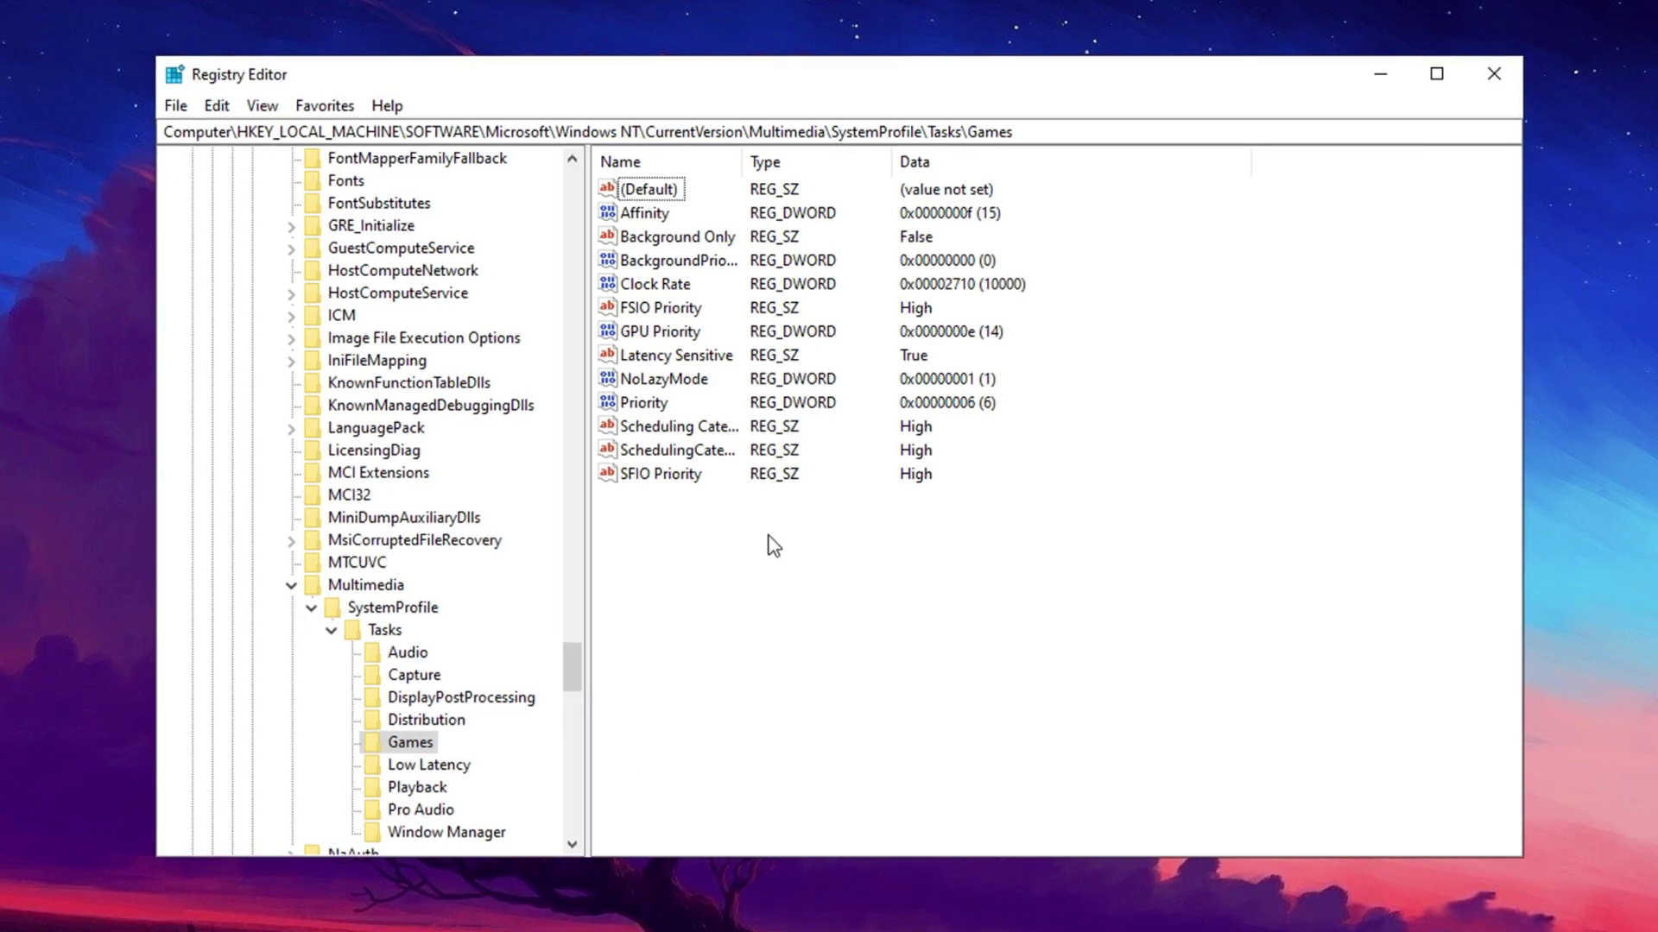
Go to the PriorityControl key and set Win32PrioritySeparation to 26 hexadecimal
left_click_drag(1036, 132, 258, 134)
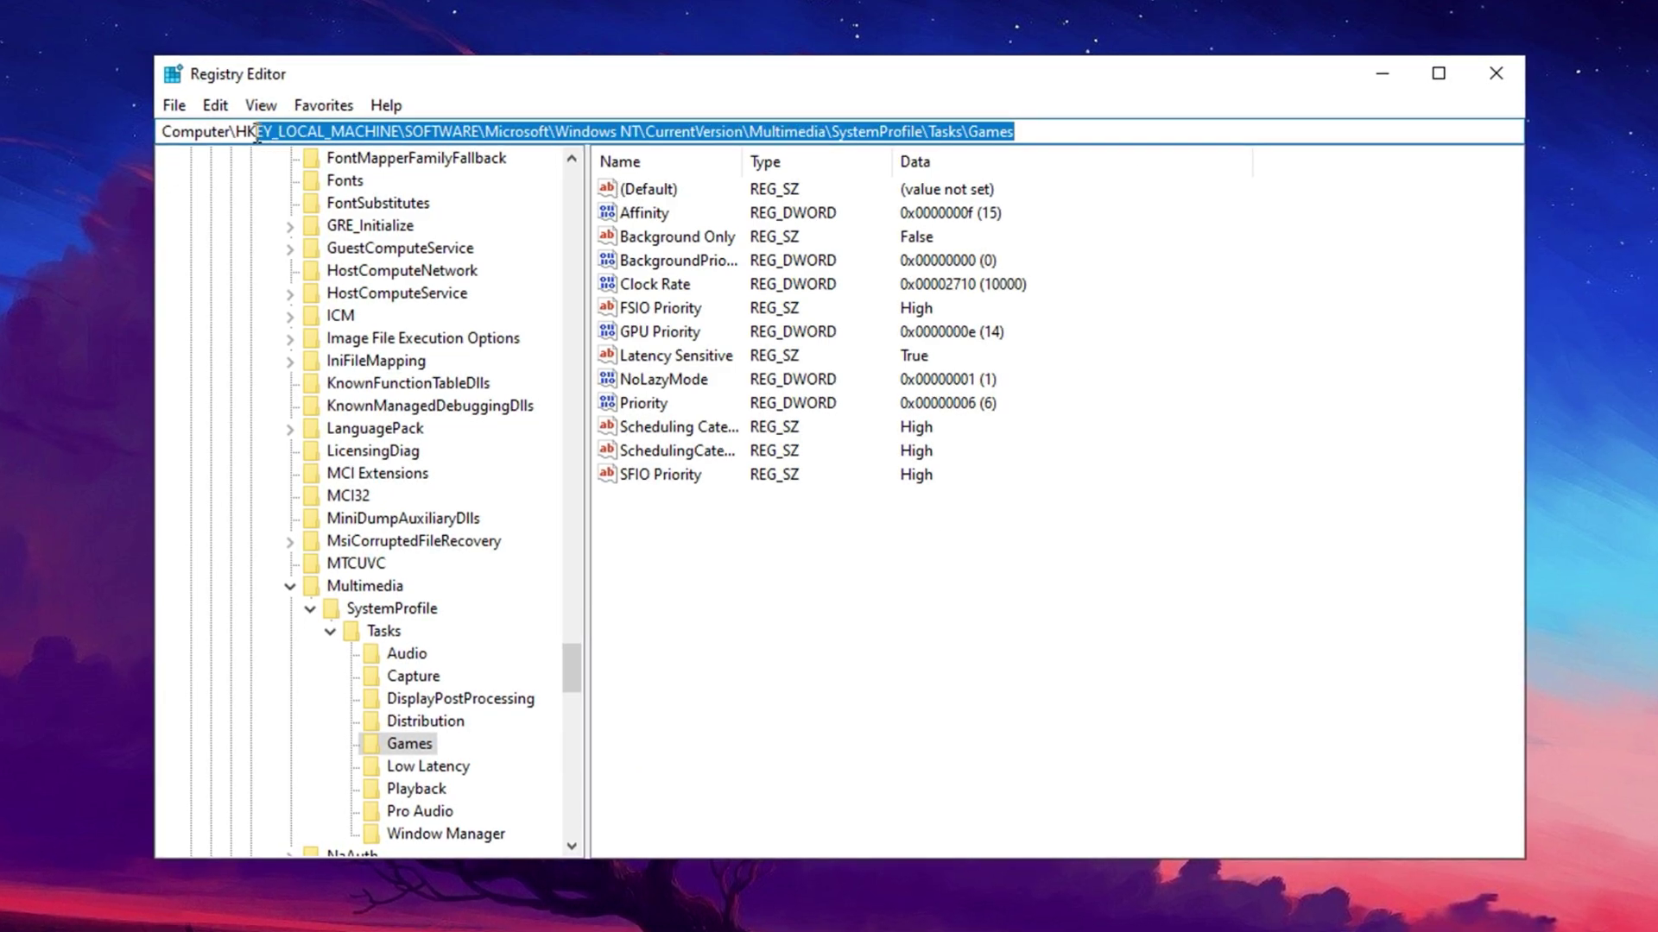
type("HKEY_LOCAL_MACHINE\\SYSTEM\\CurrentControlSet\\Control\\PriorityControl")
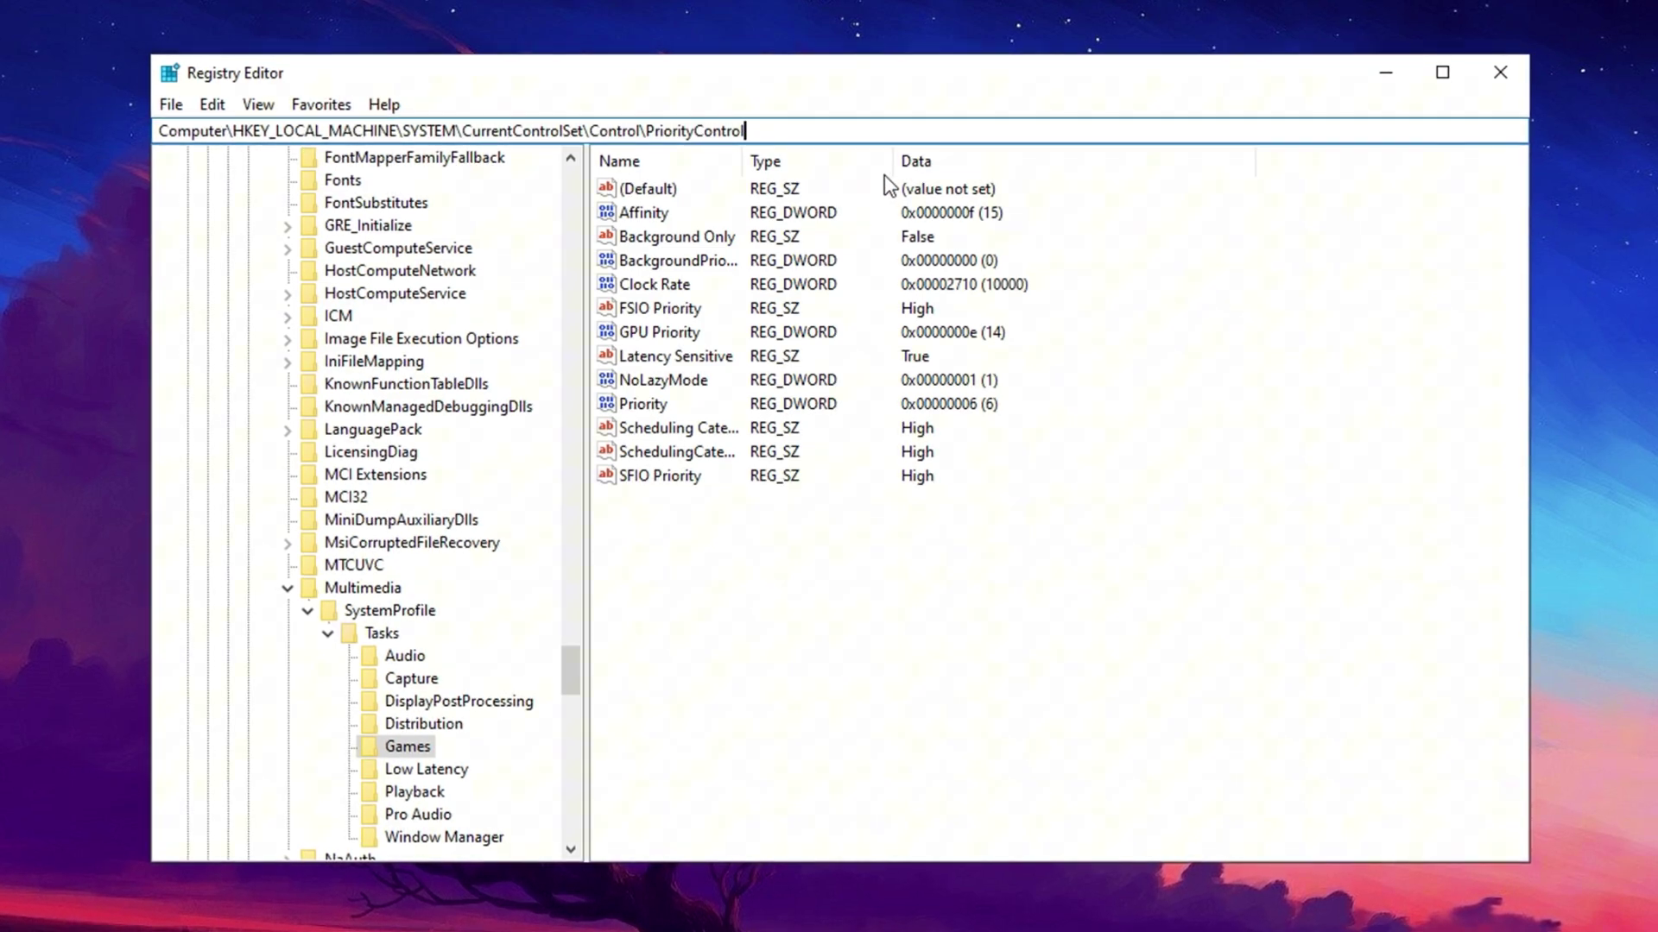
key("Return")
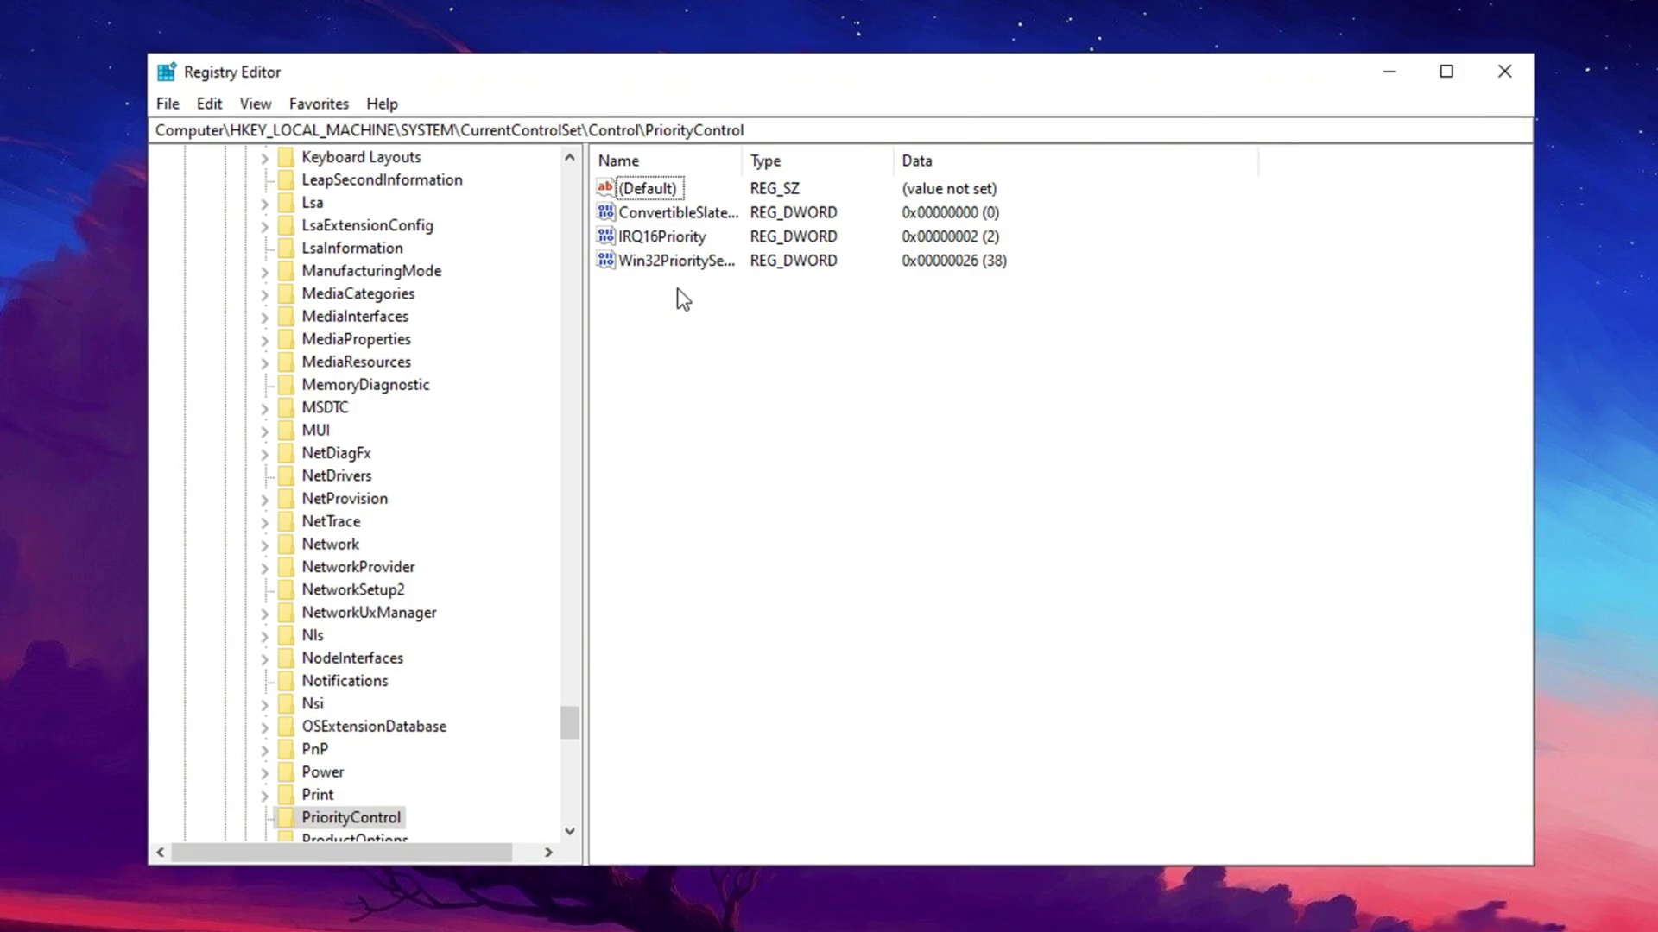
left_click(681, 261)
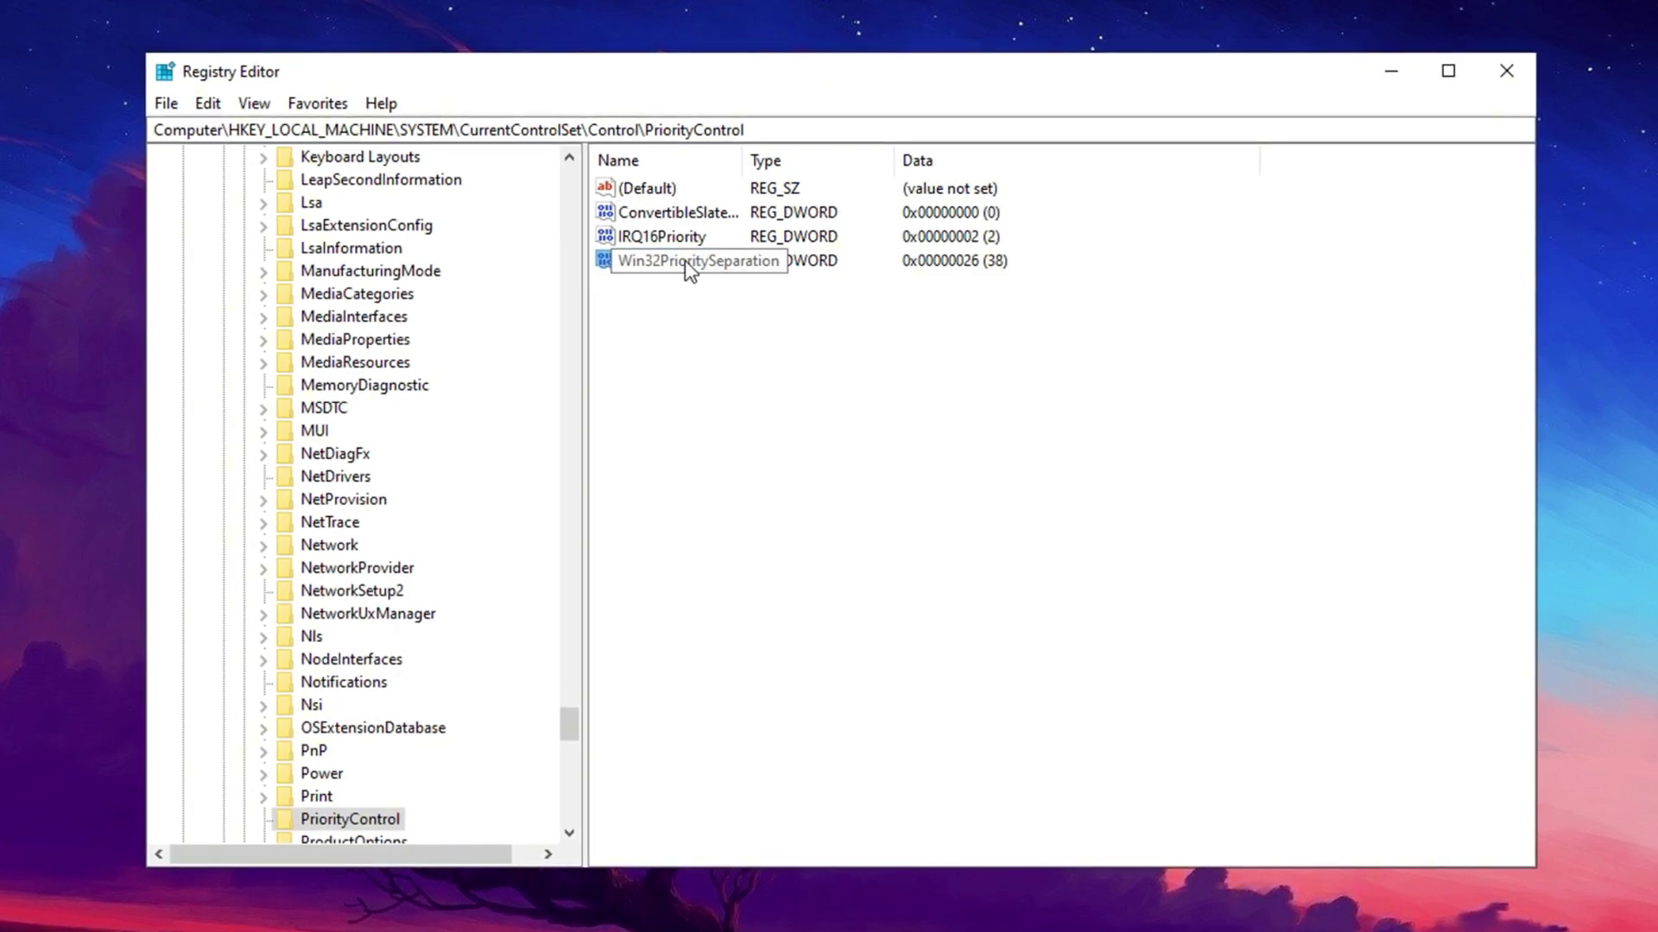
double_click(686, 261)
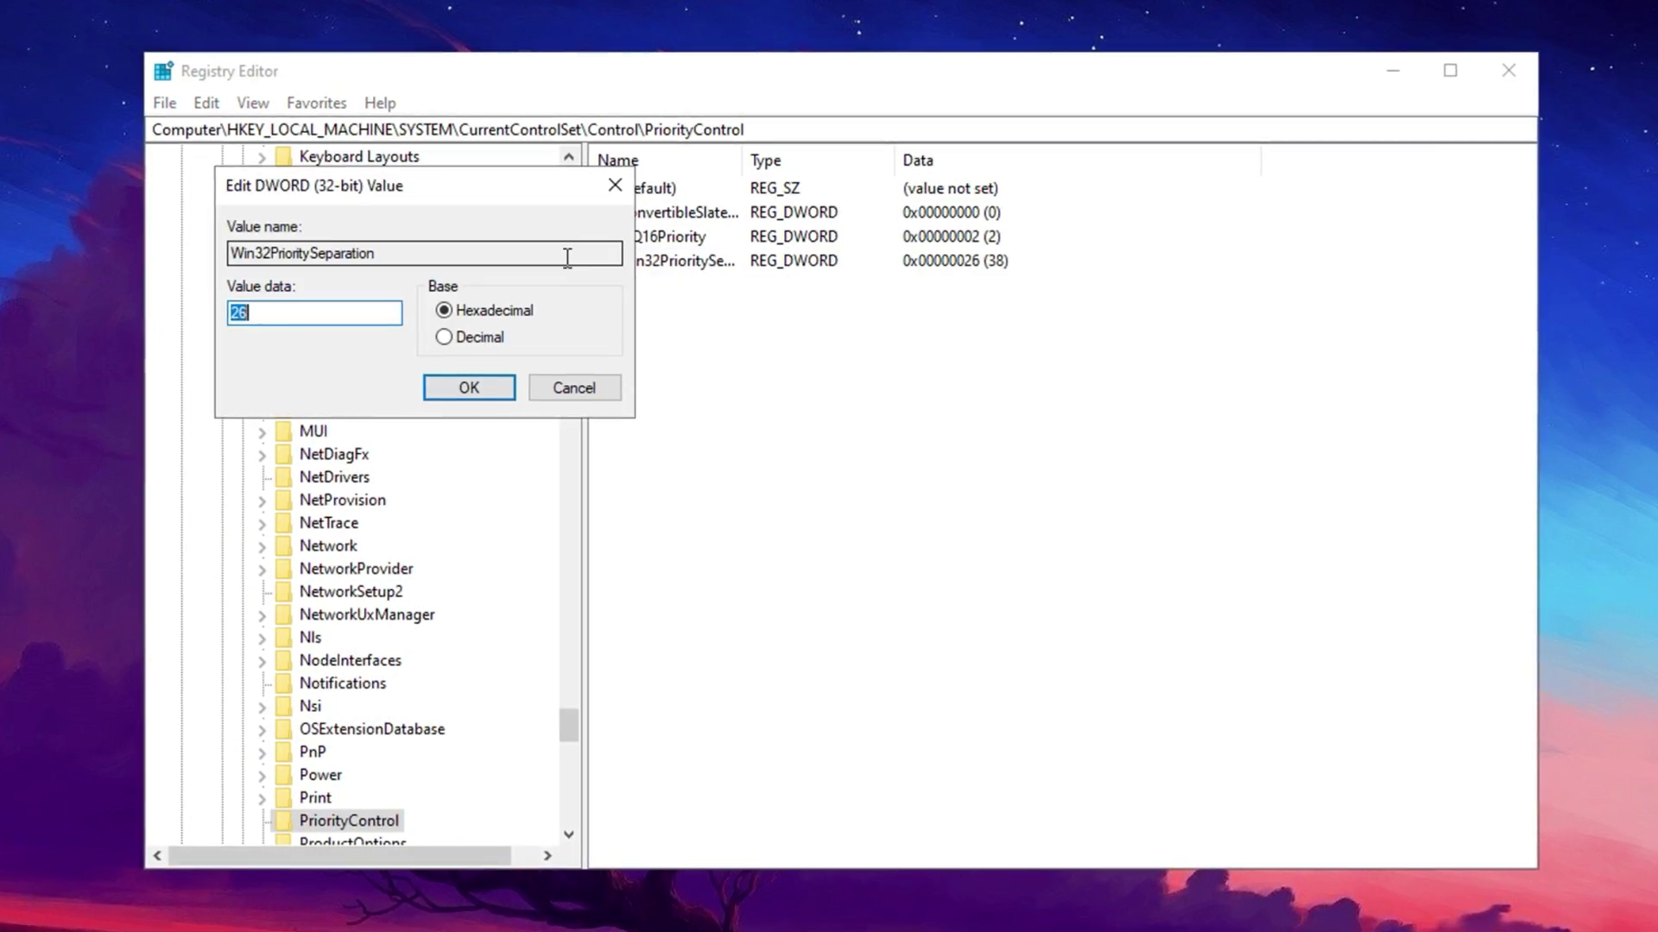
left_click(316, 313)
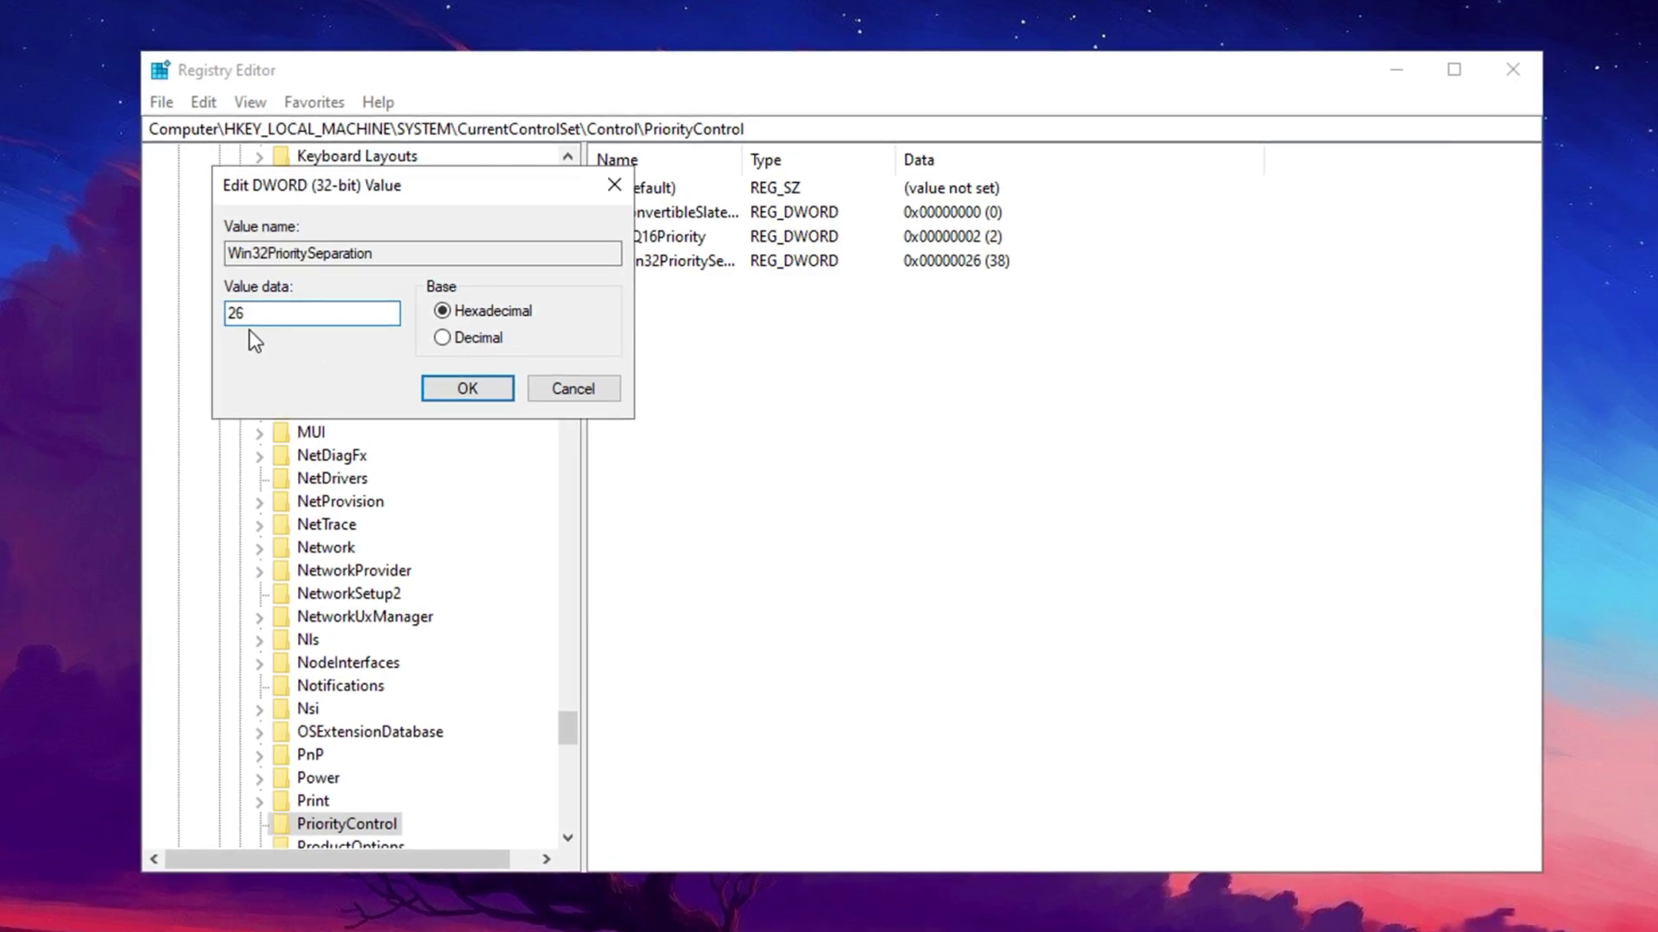
left_click(461, 386)
left_click(751, 377)
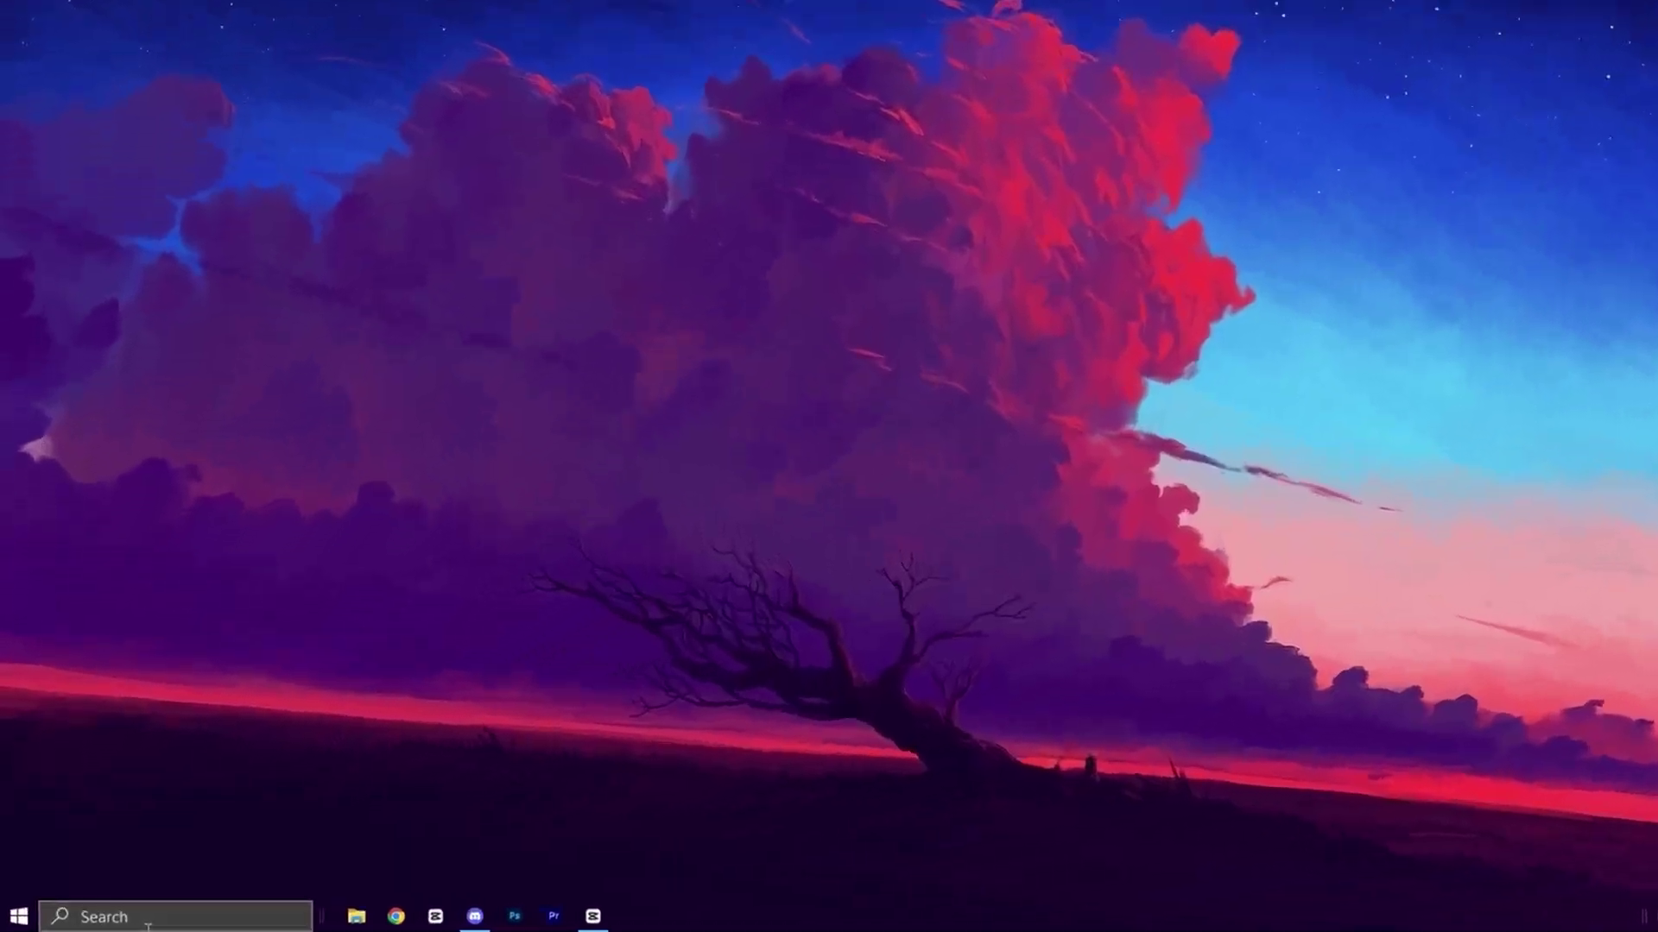
Open Defragment and Optimise Drives from a 'defr' search and optimise New Volume (D:)
key("super+s")
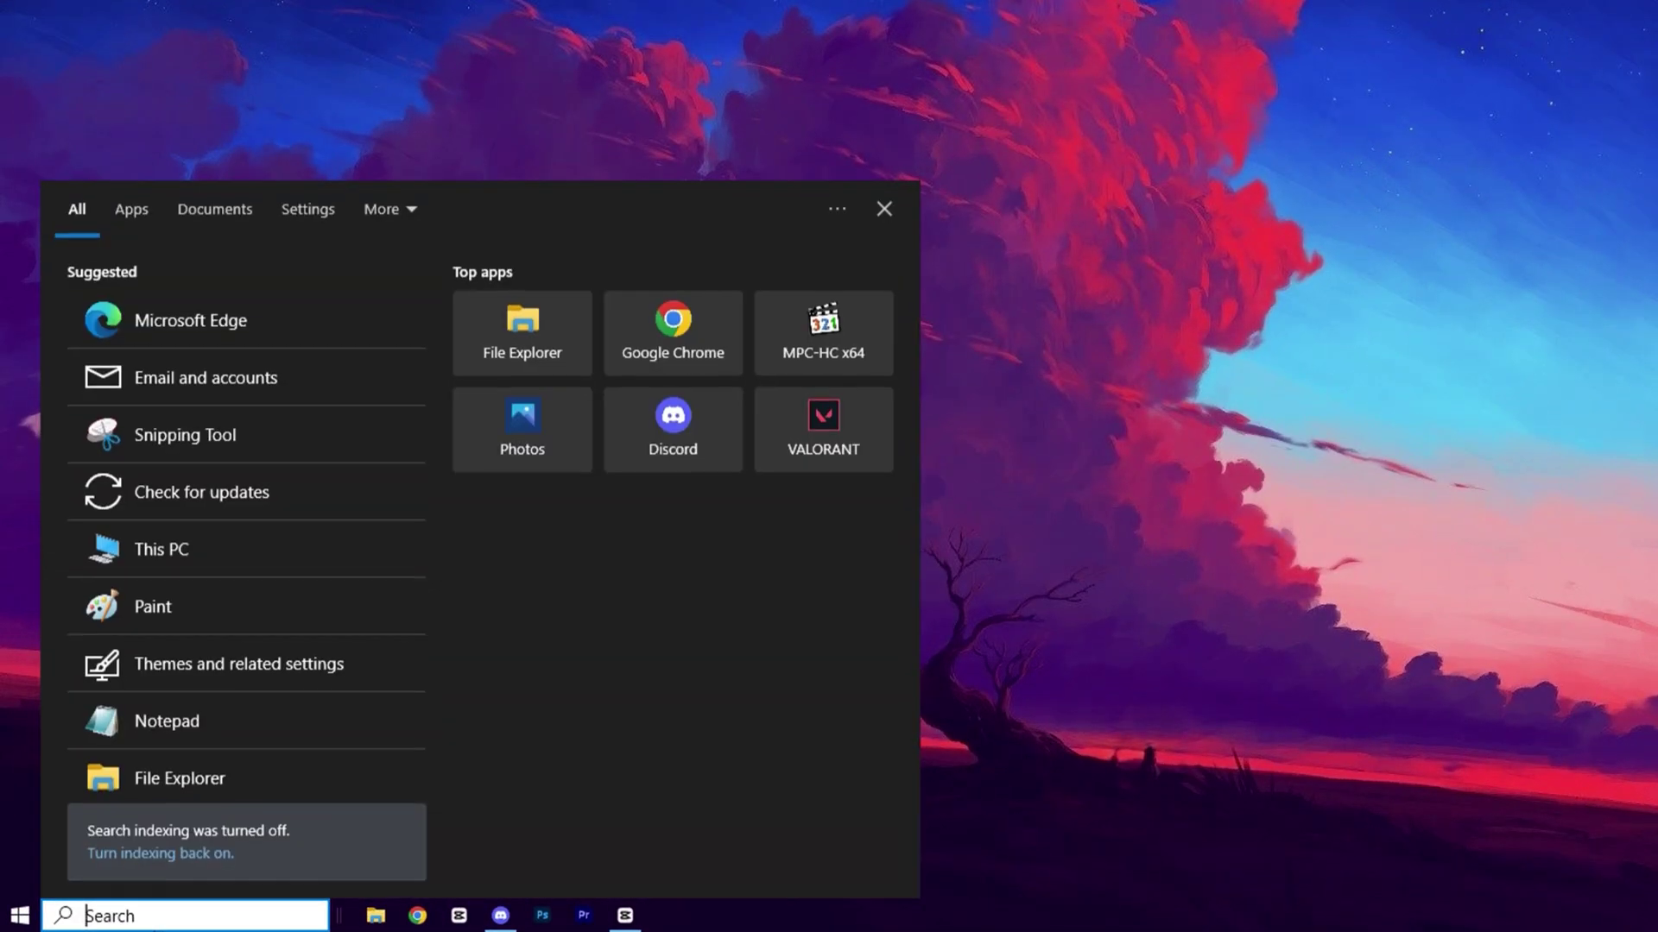
type("defr")
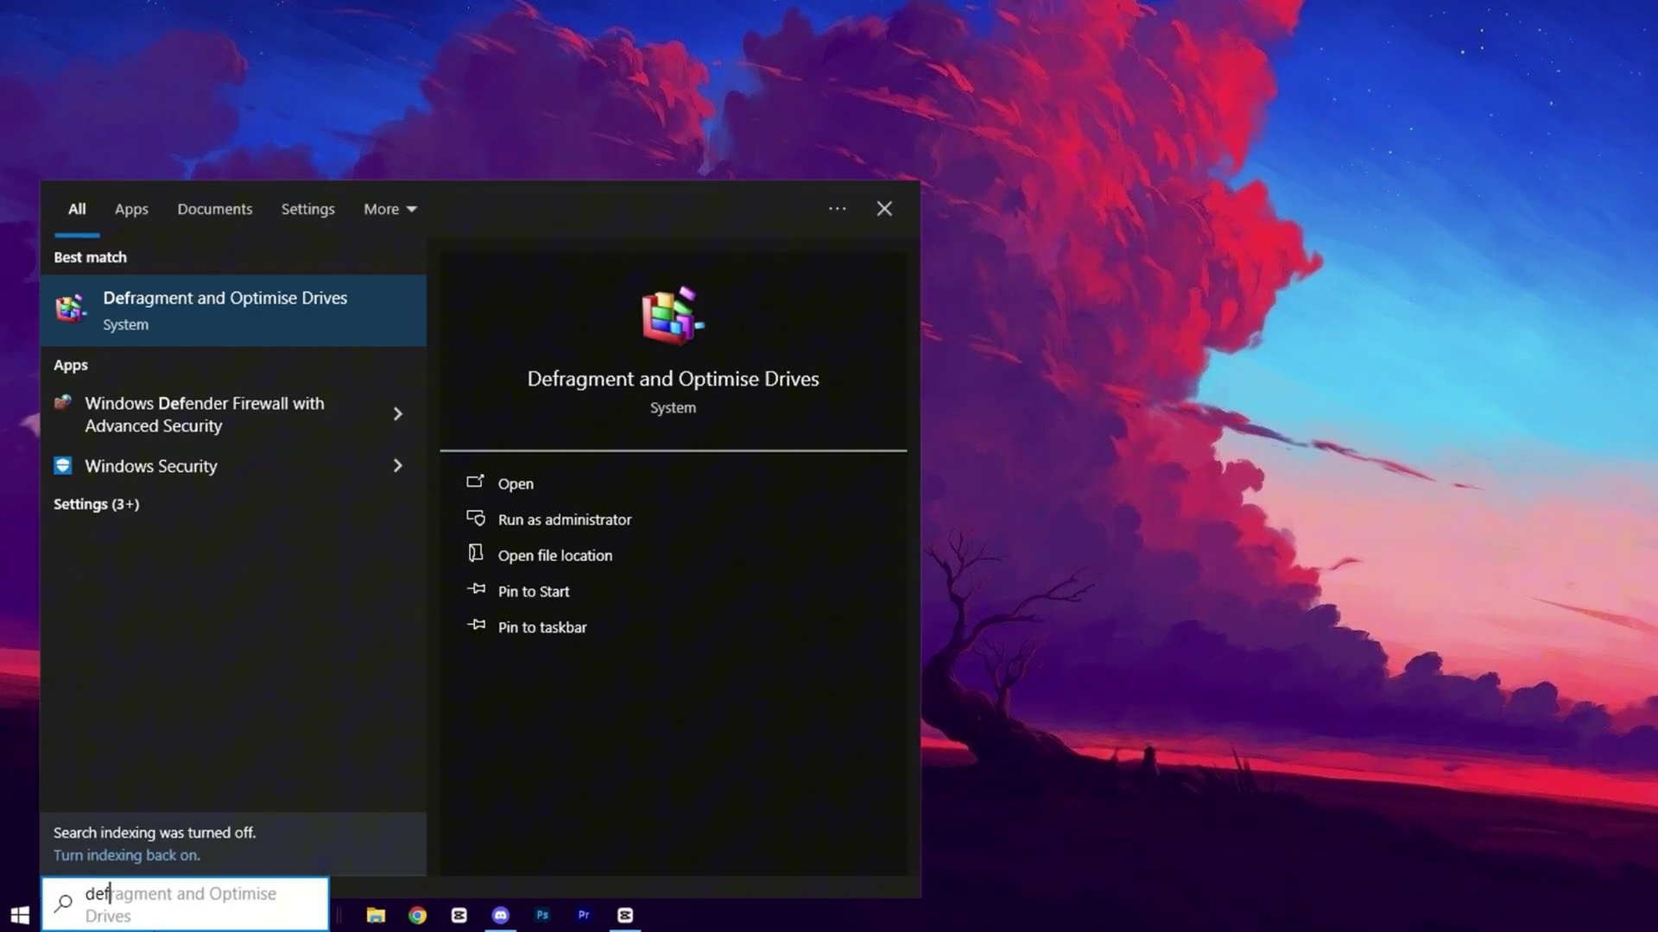
left_click(232, 328)
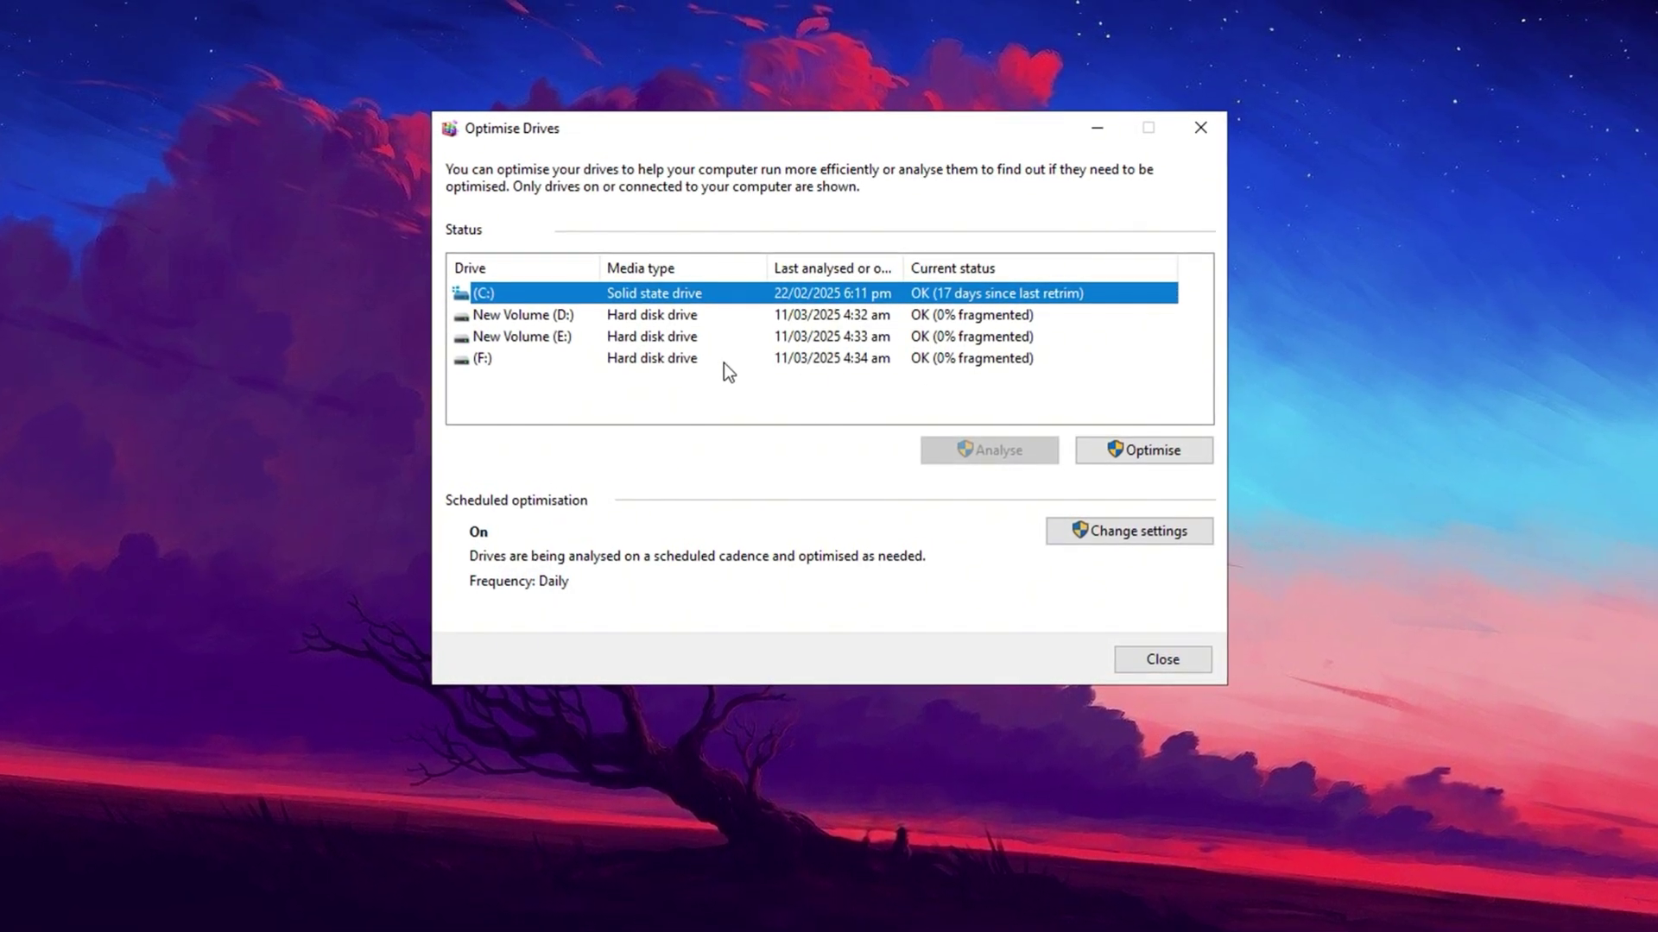
left_click(701, 316)
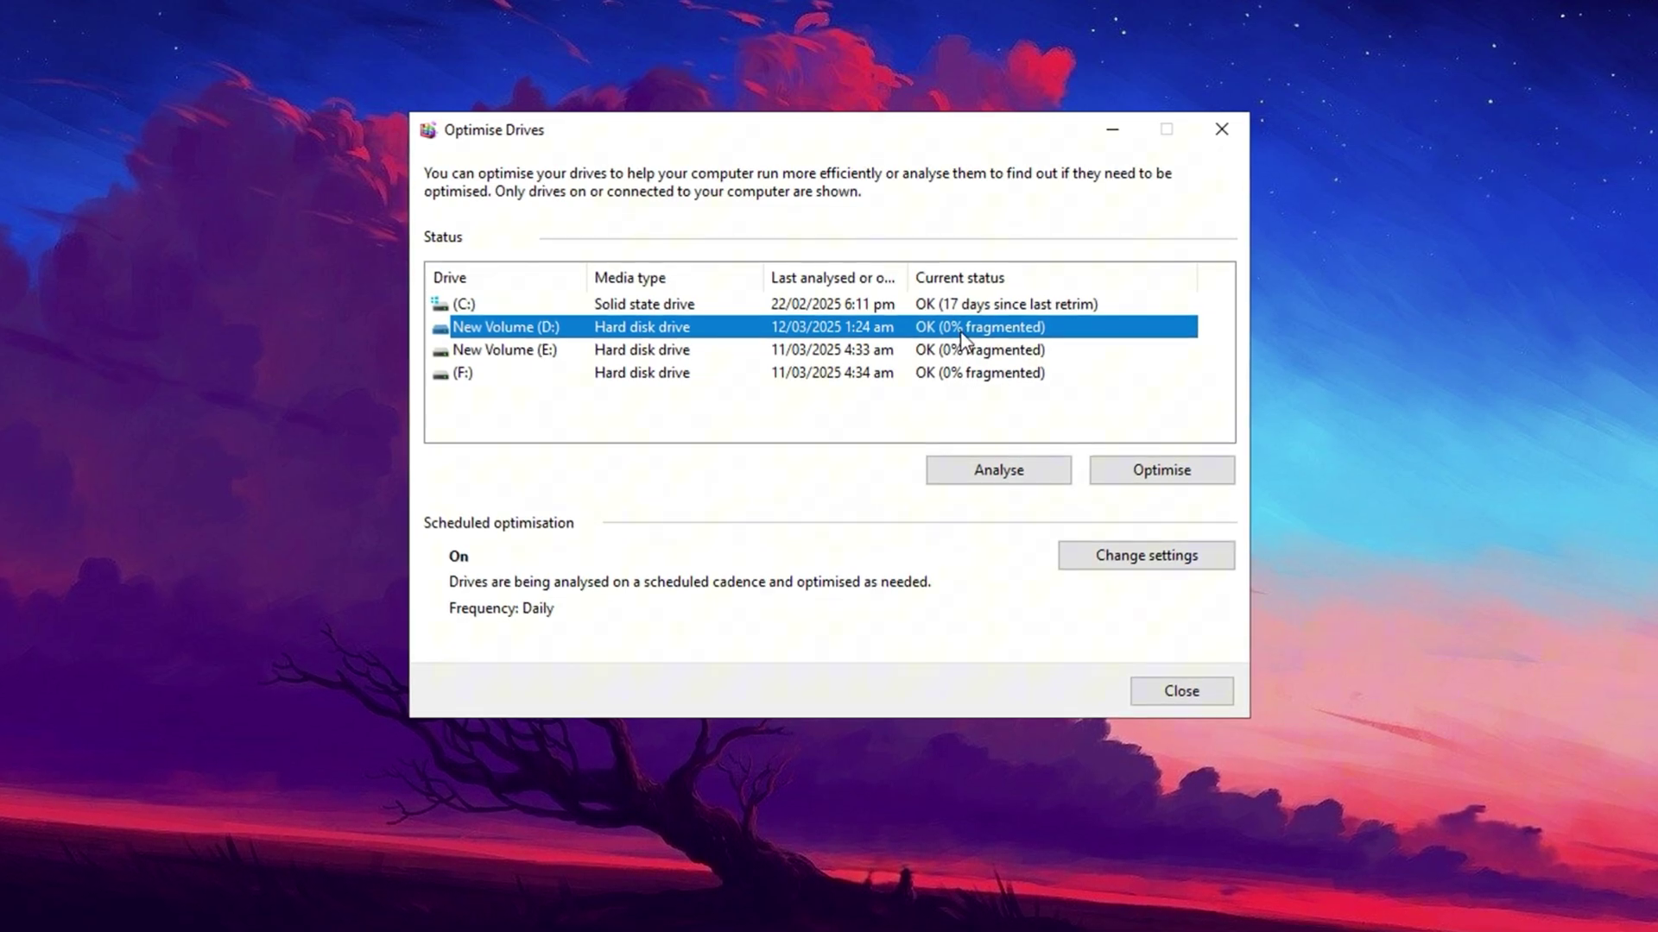
left_click(785, 306)
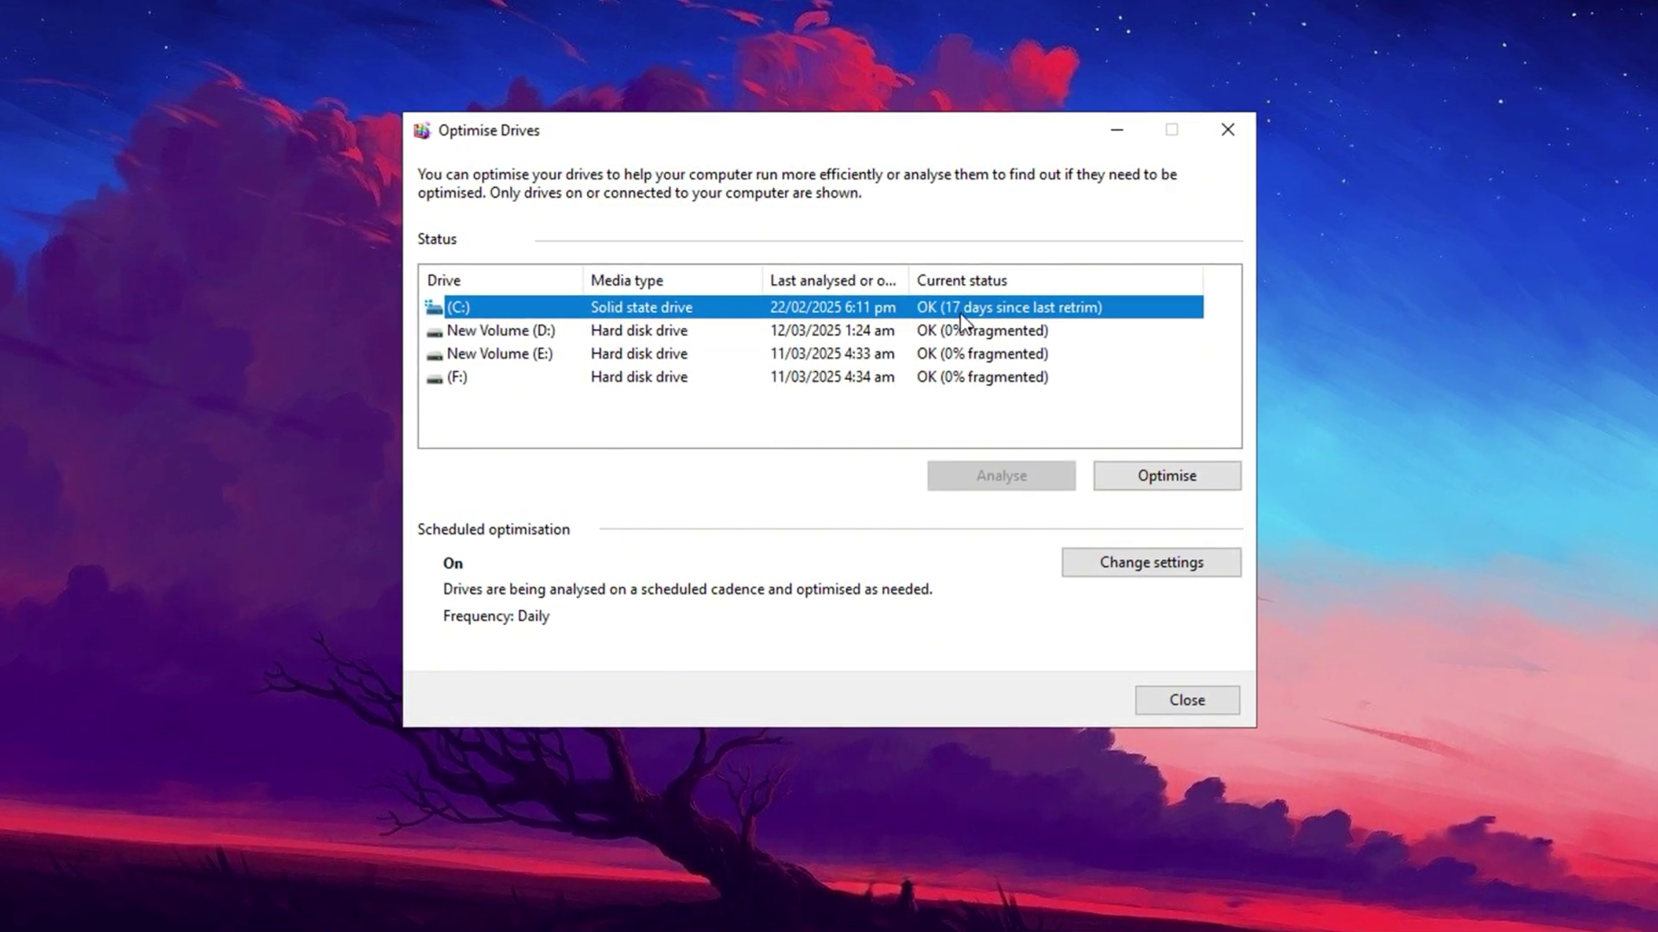
left_click(904, 335)
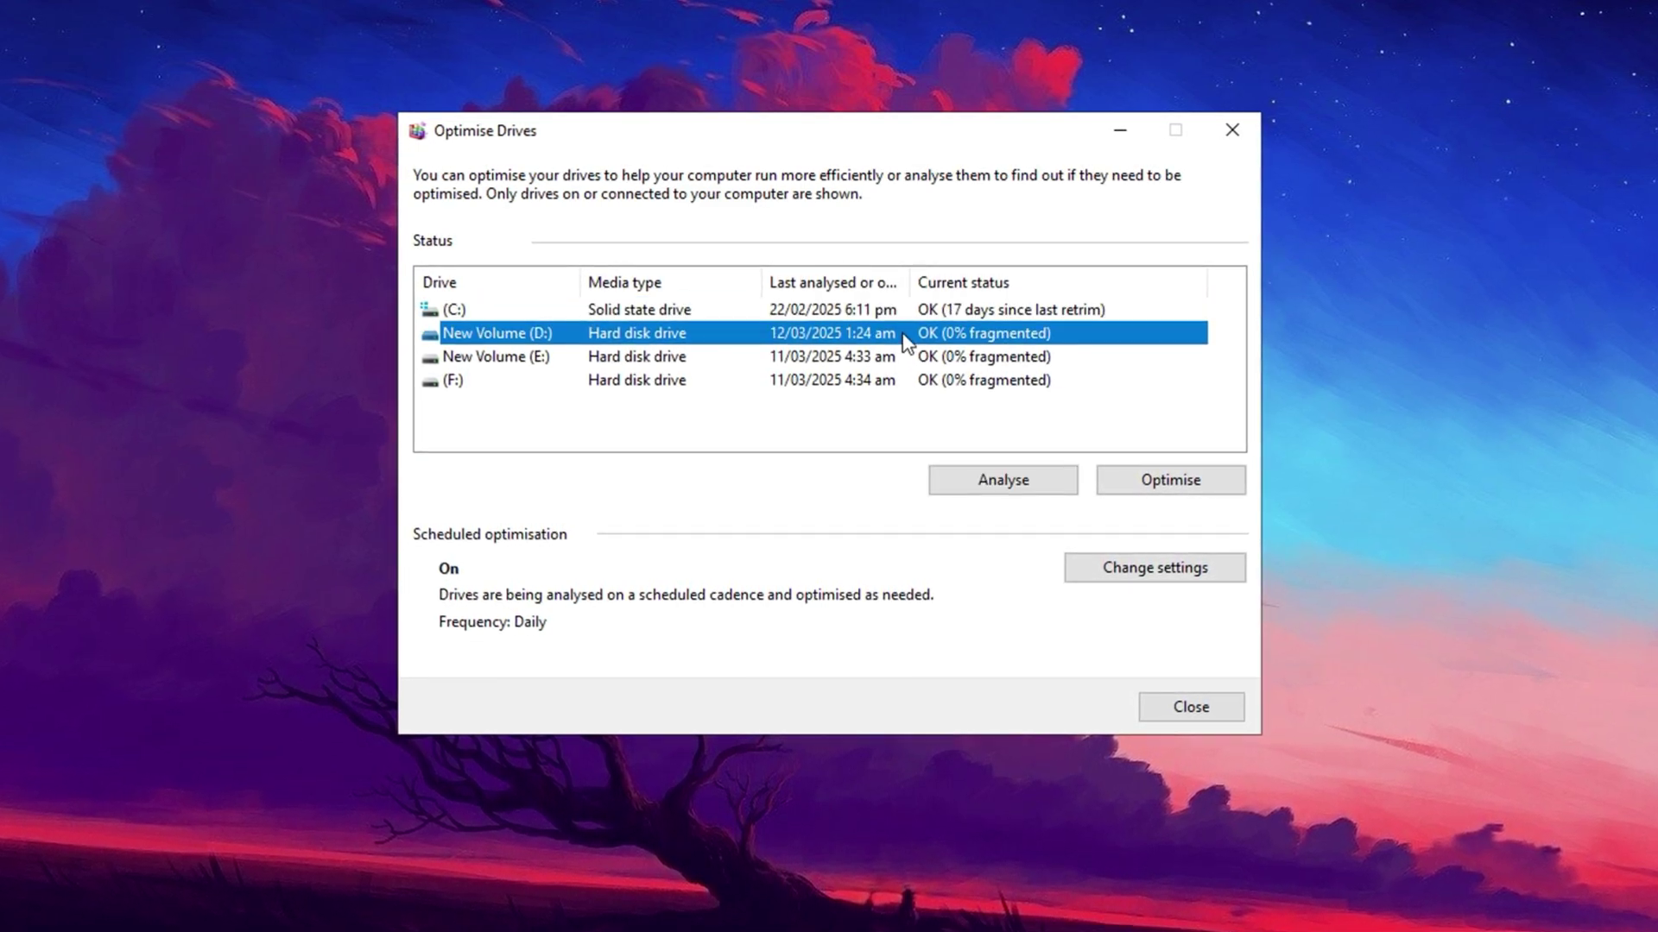
left_click(1135, 479)
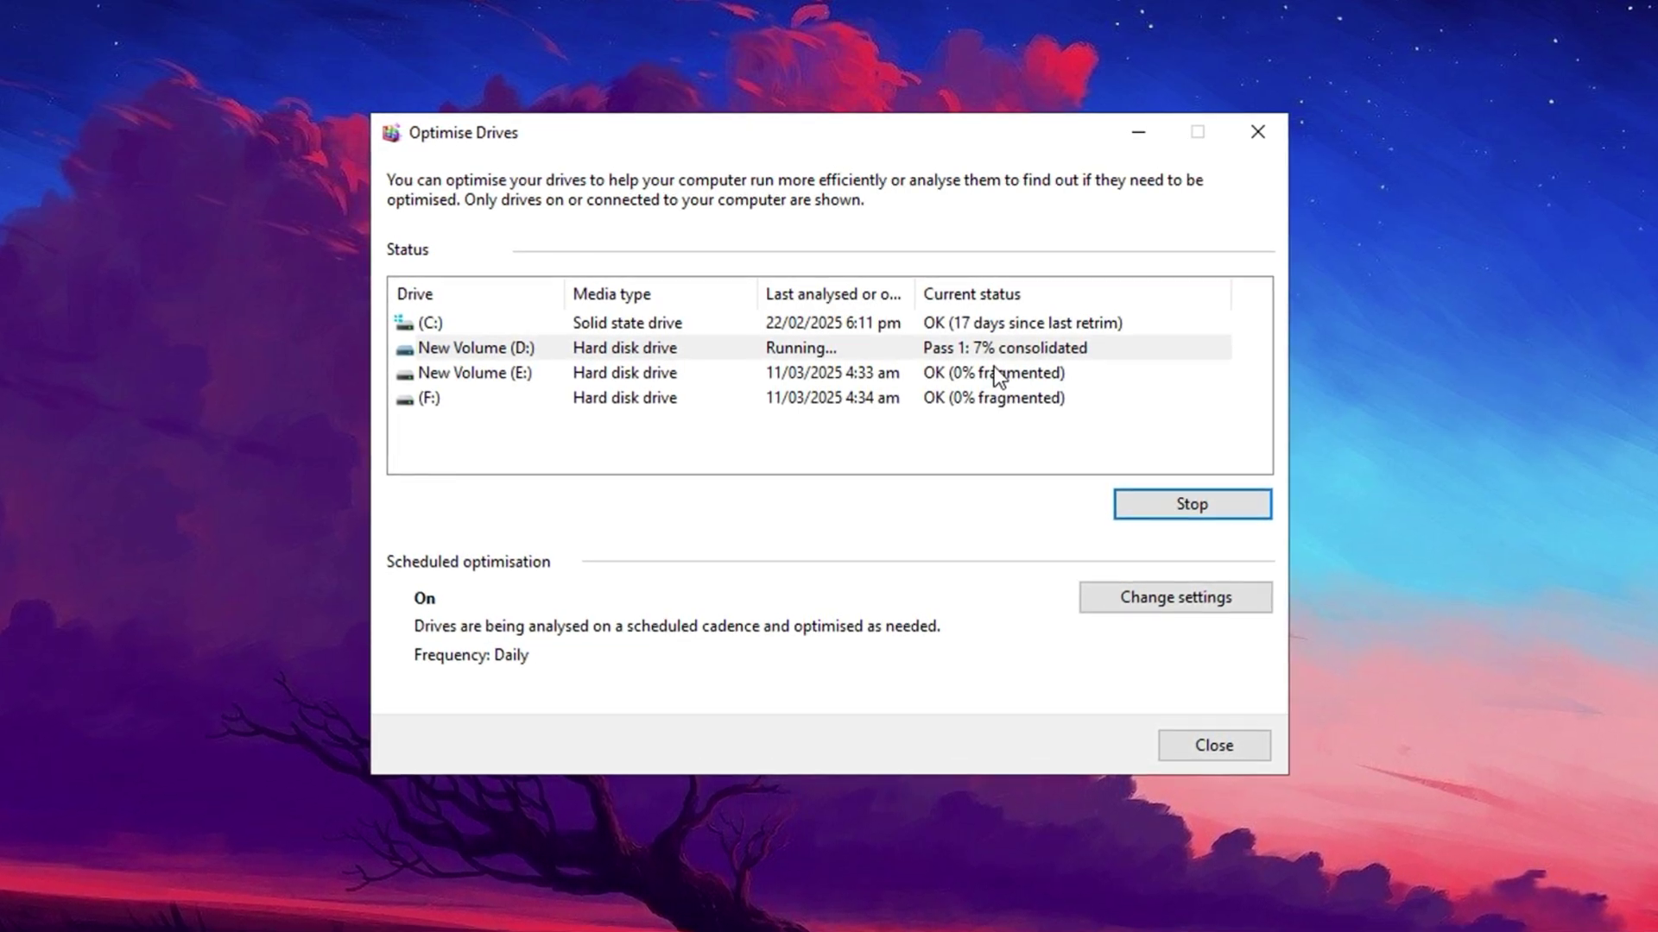
left_click(915, 351)
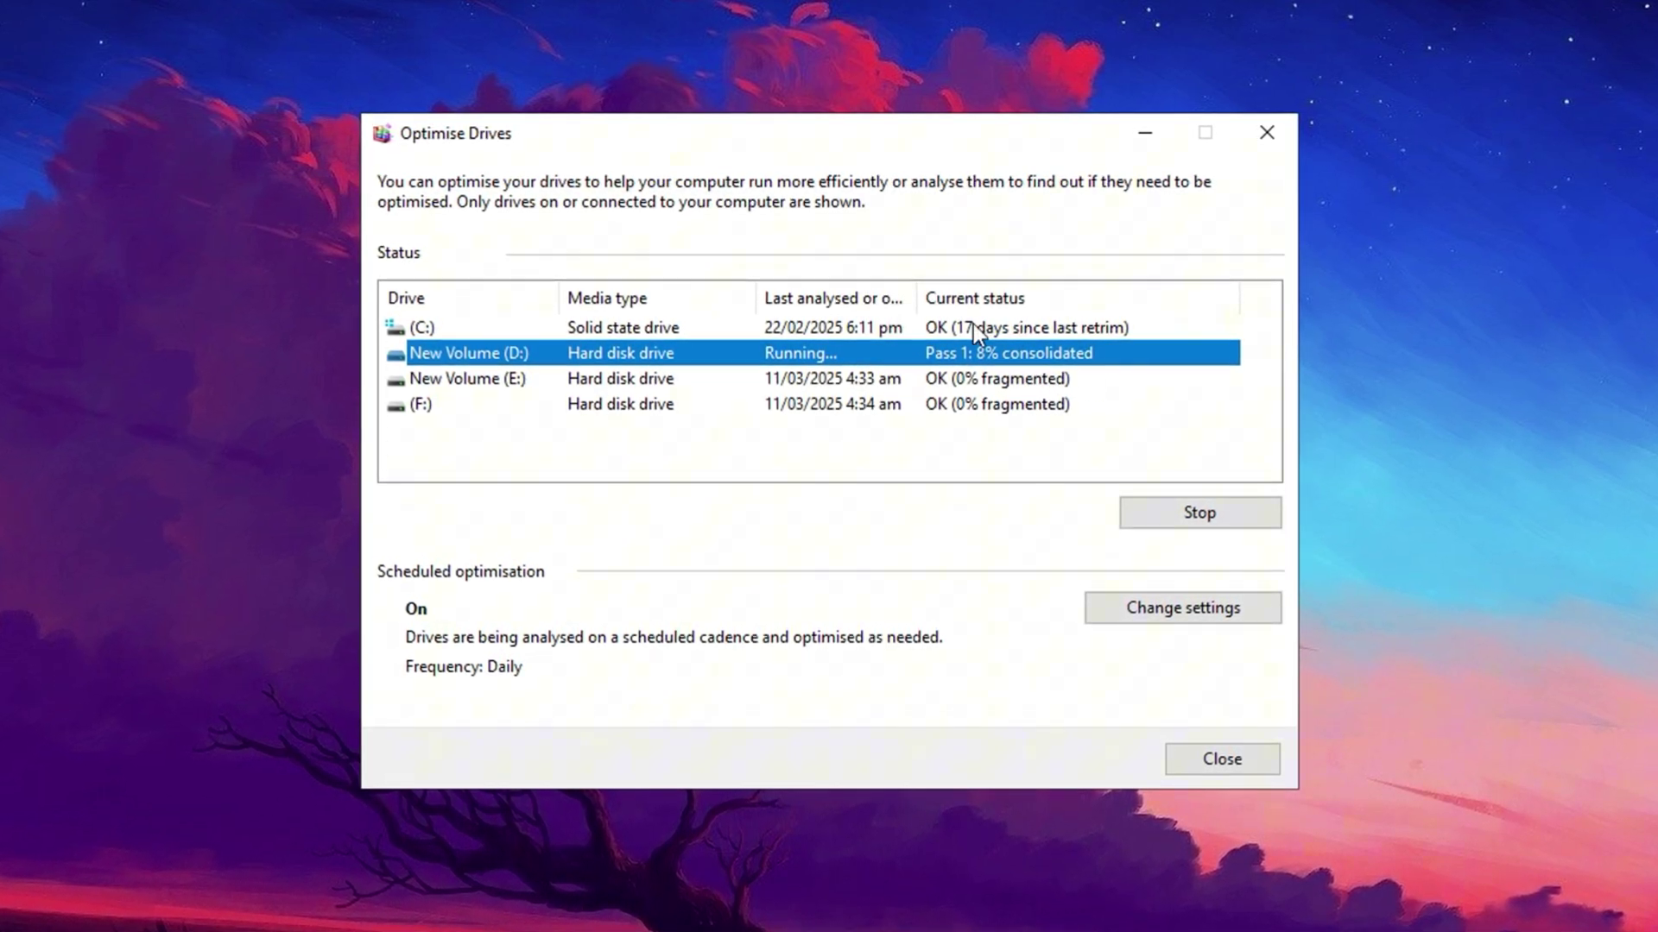
left_click(837, 378)
Search 'advanced system' and open View advanced system settings
left_click(838, 403)
left_click(839, 356)
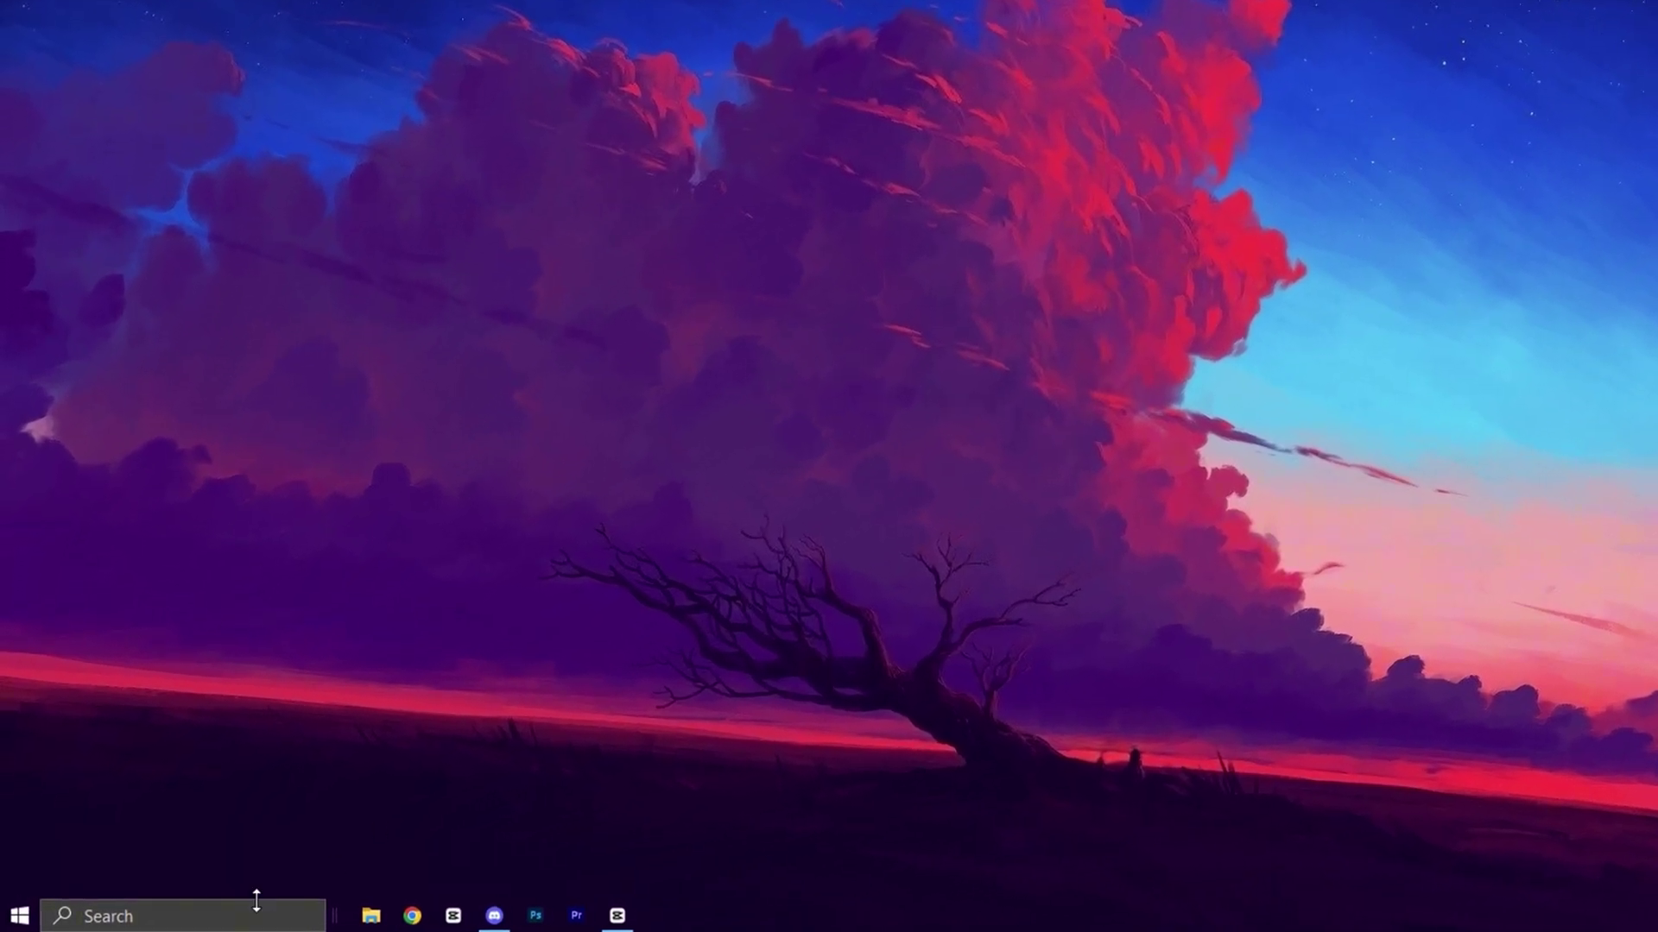
left_click(256, 901)
type("advanced system")
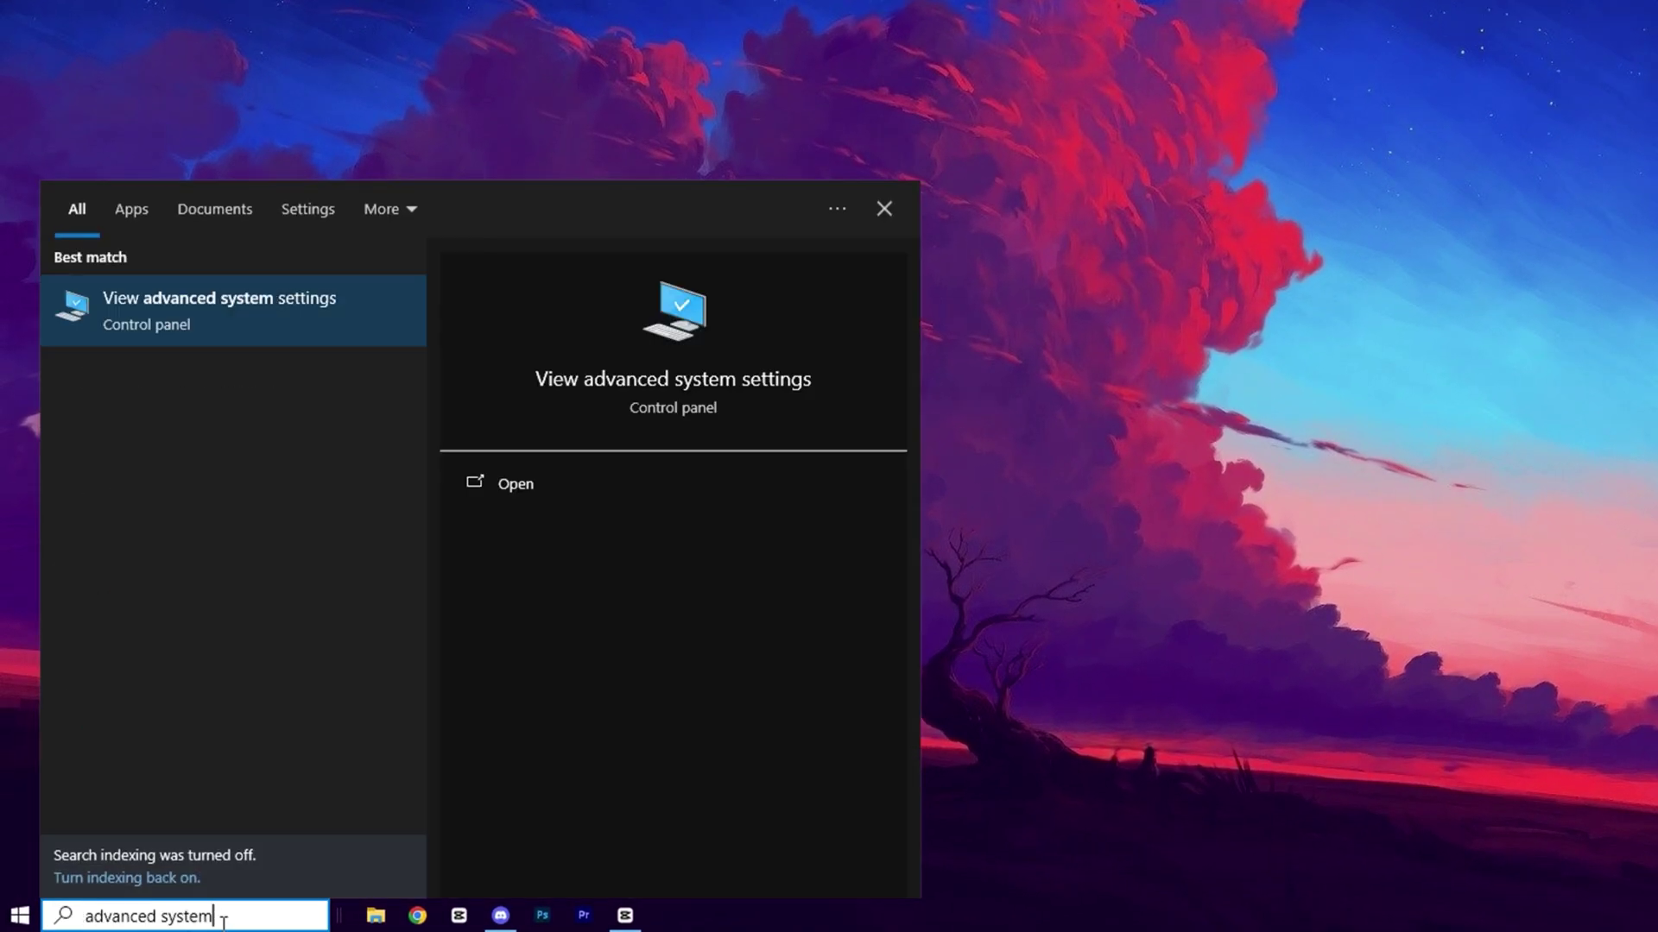
left_click(255, 310)
Open Performance Options' Advanced tab and its Virtual Memory paging file settings
left_click_drag(328, 3, 802, 81)
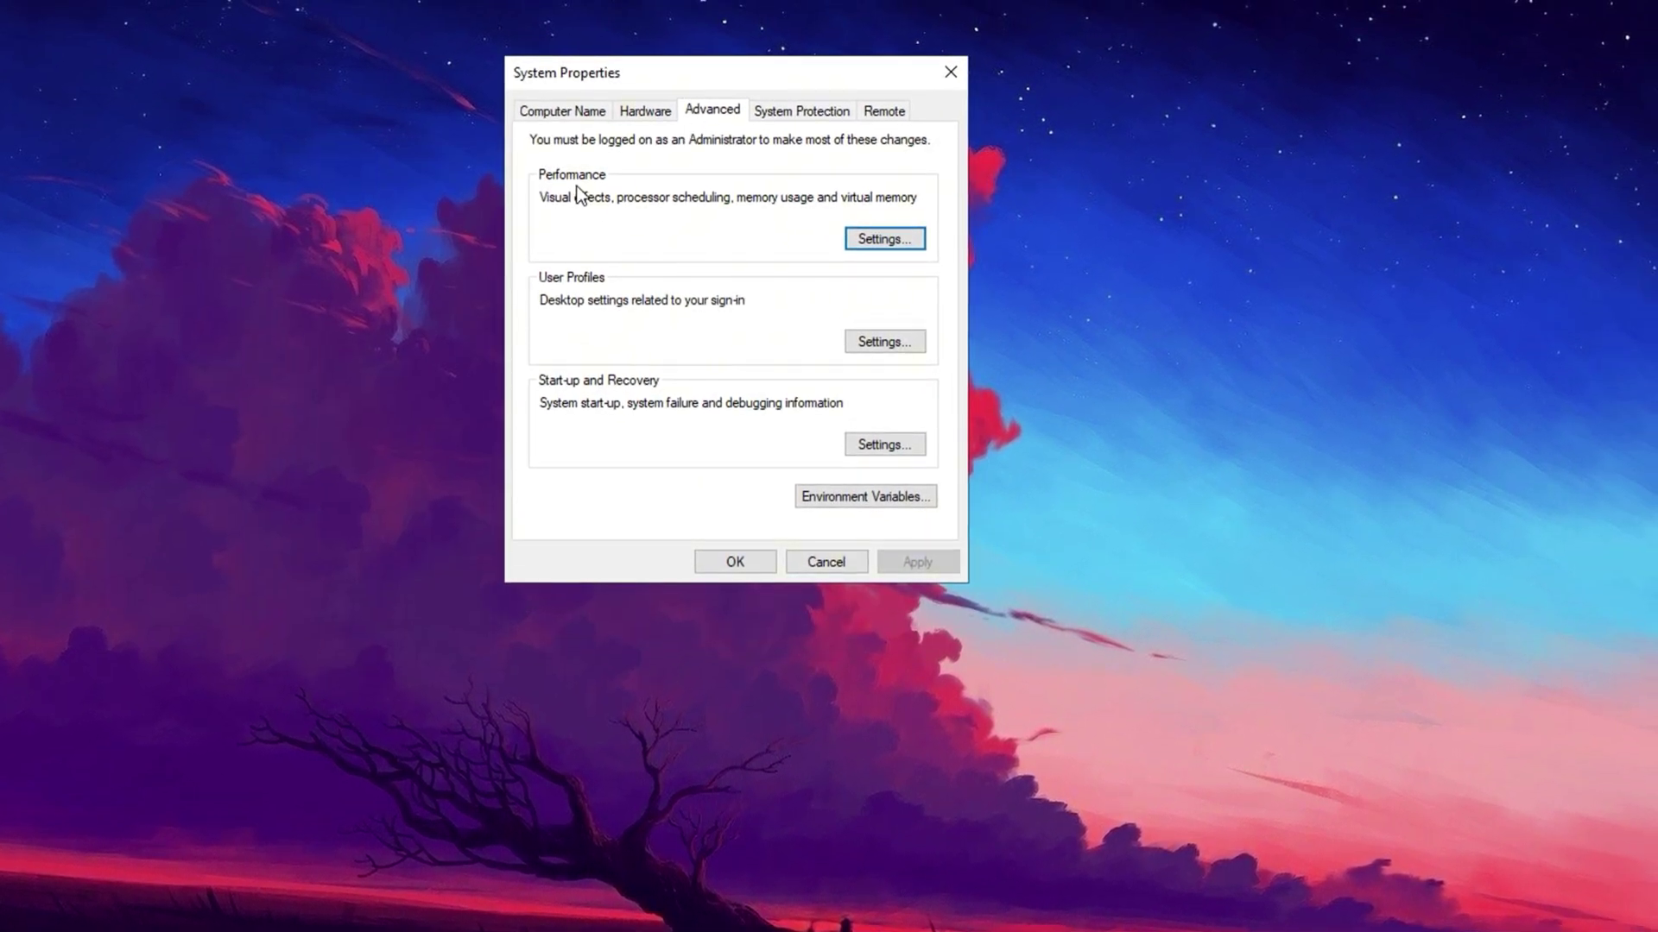
left_click(873, 240)
left_click_drag(764, 174, 734, 110)
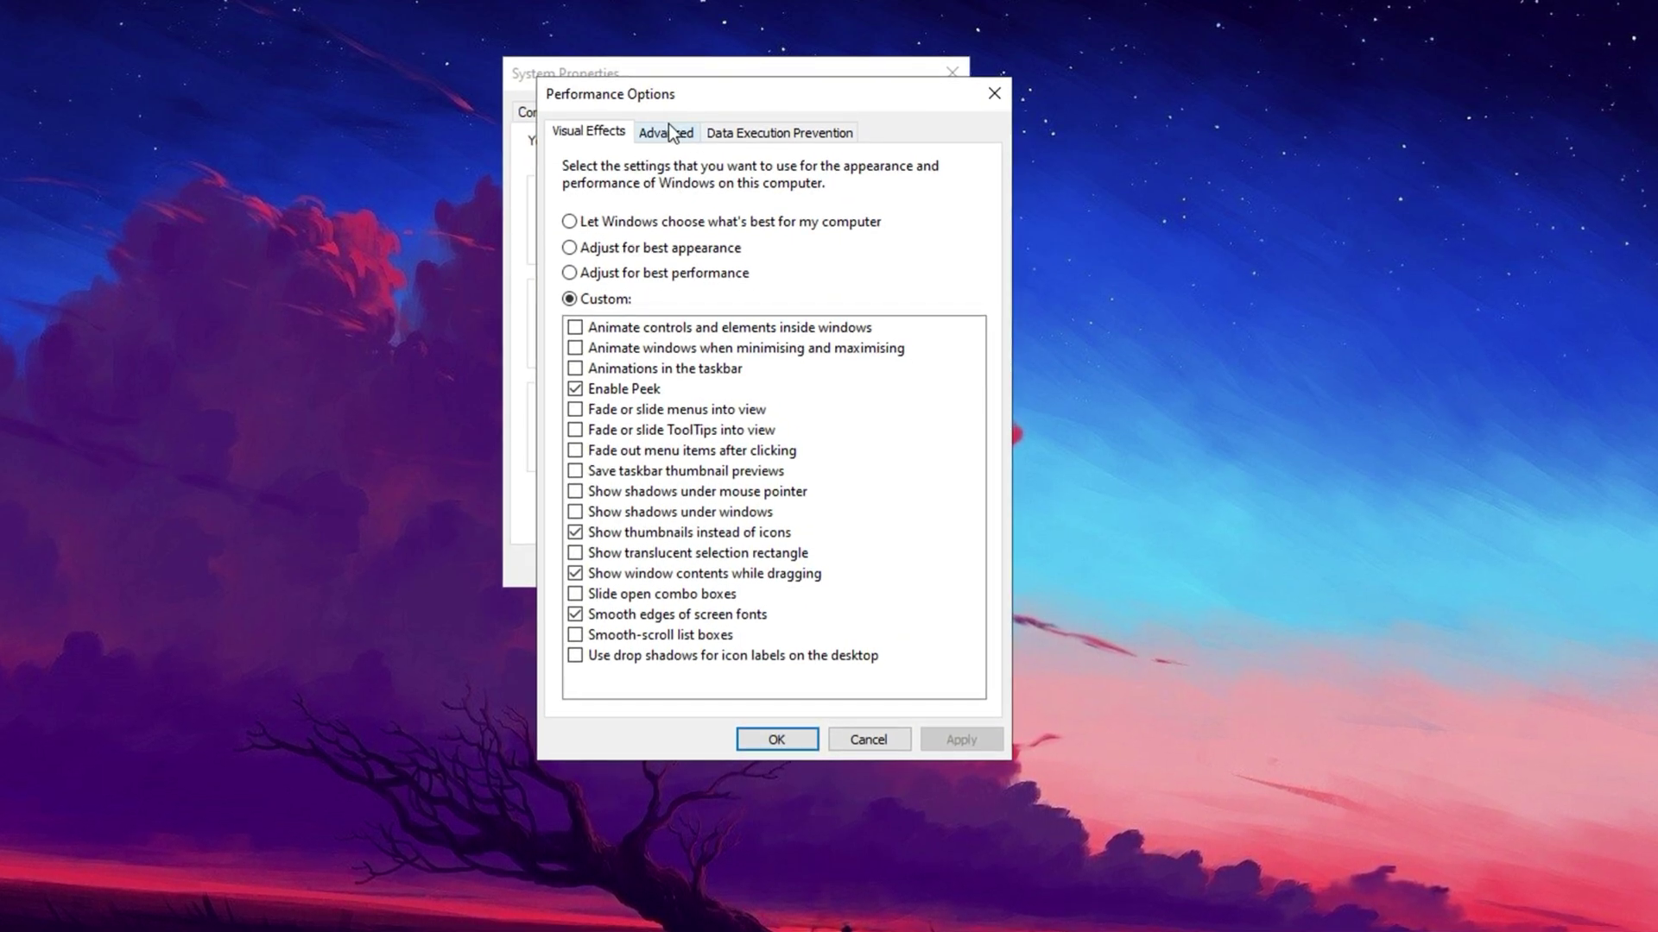
left_click(670, 131)
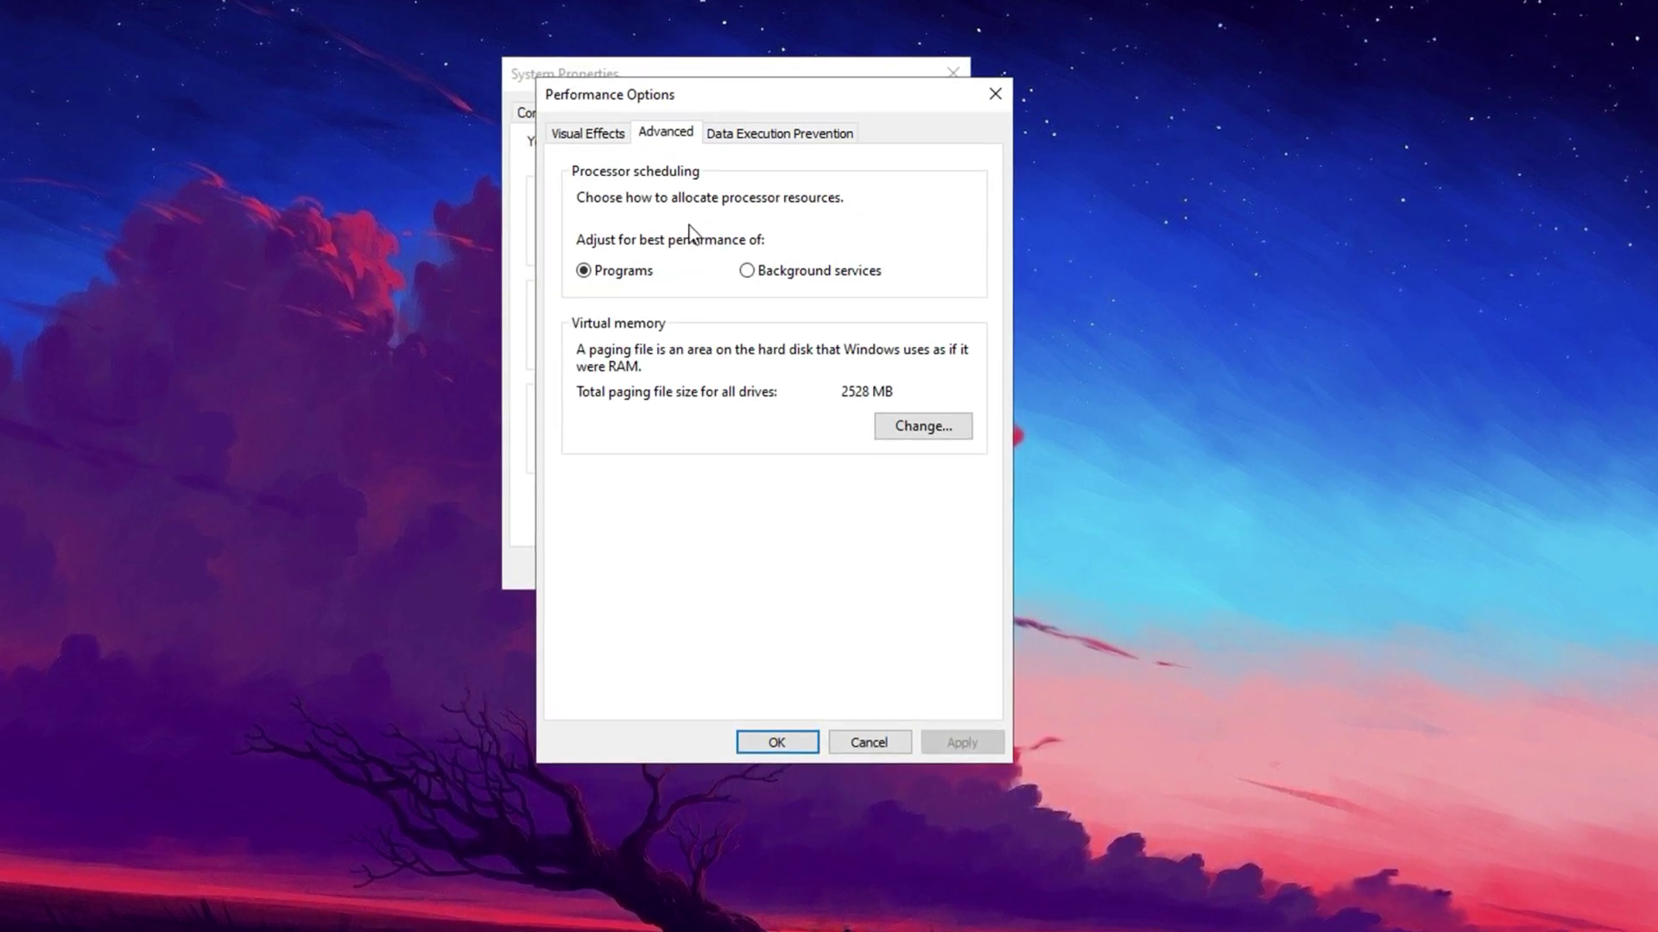
left_click(914, 428)
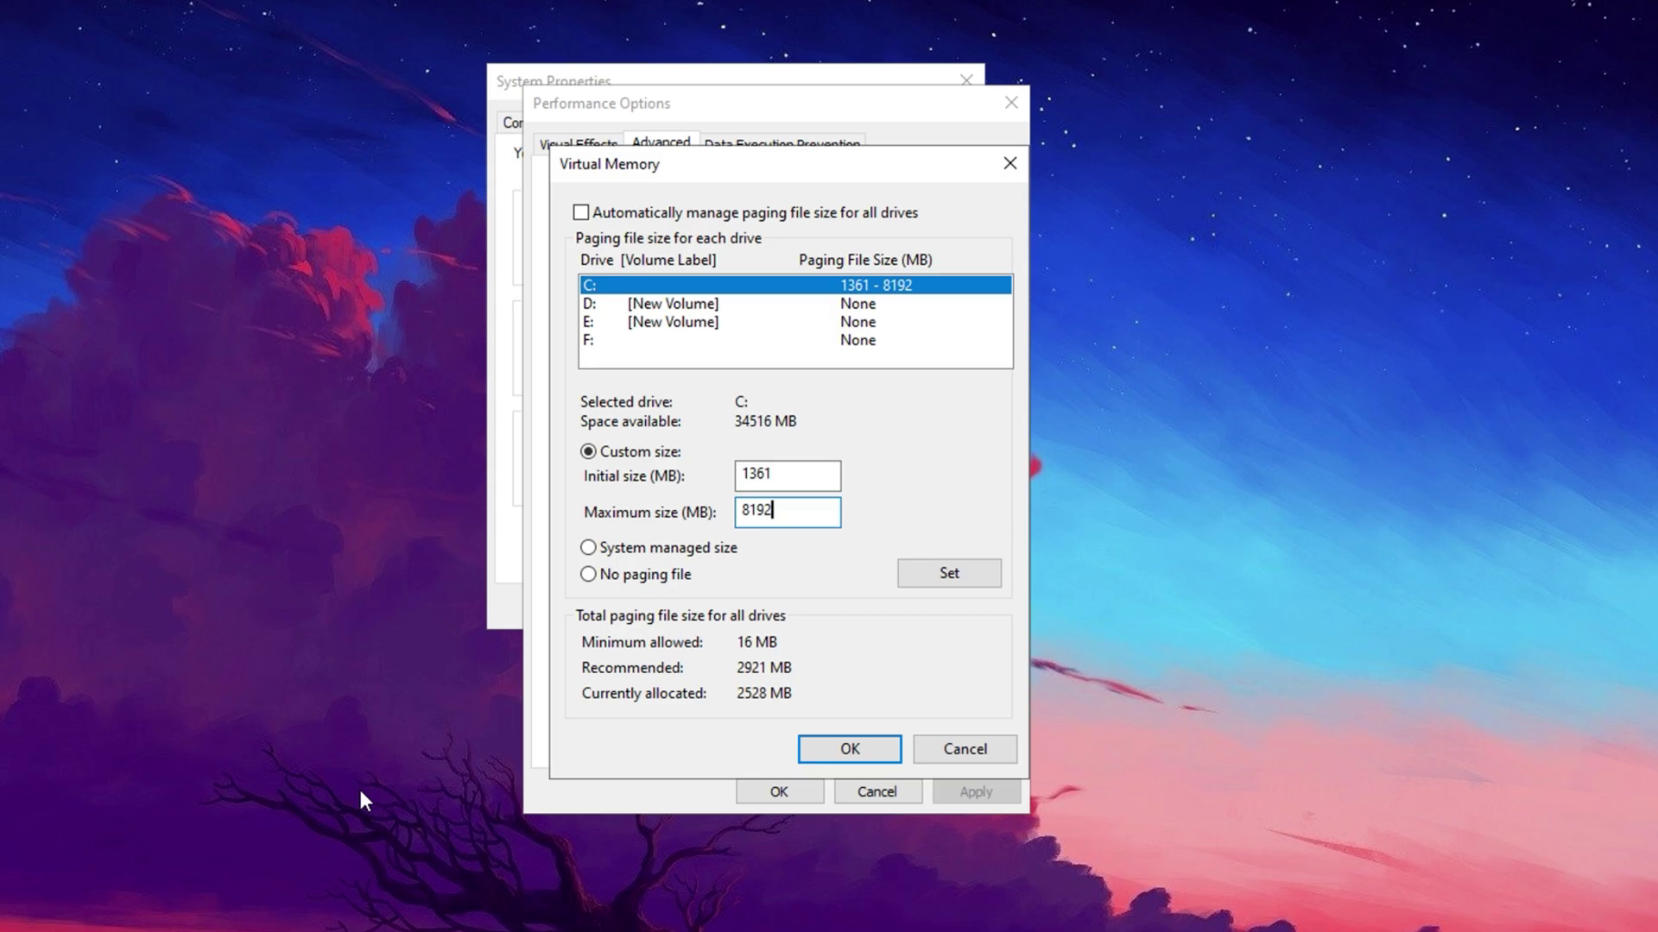
Launch Calculator and compute 16 × 1024 = 16,384
key("super")
type("calc")
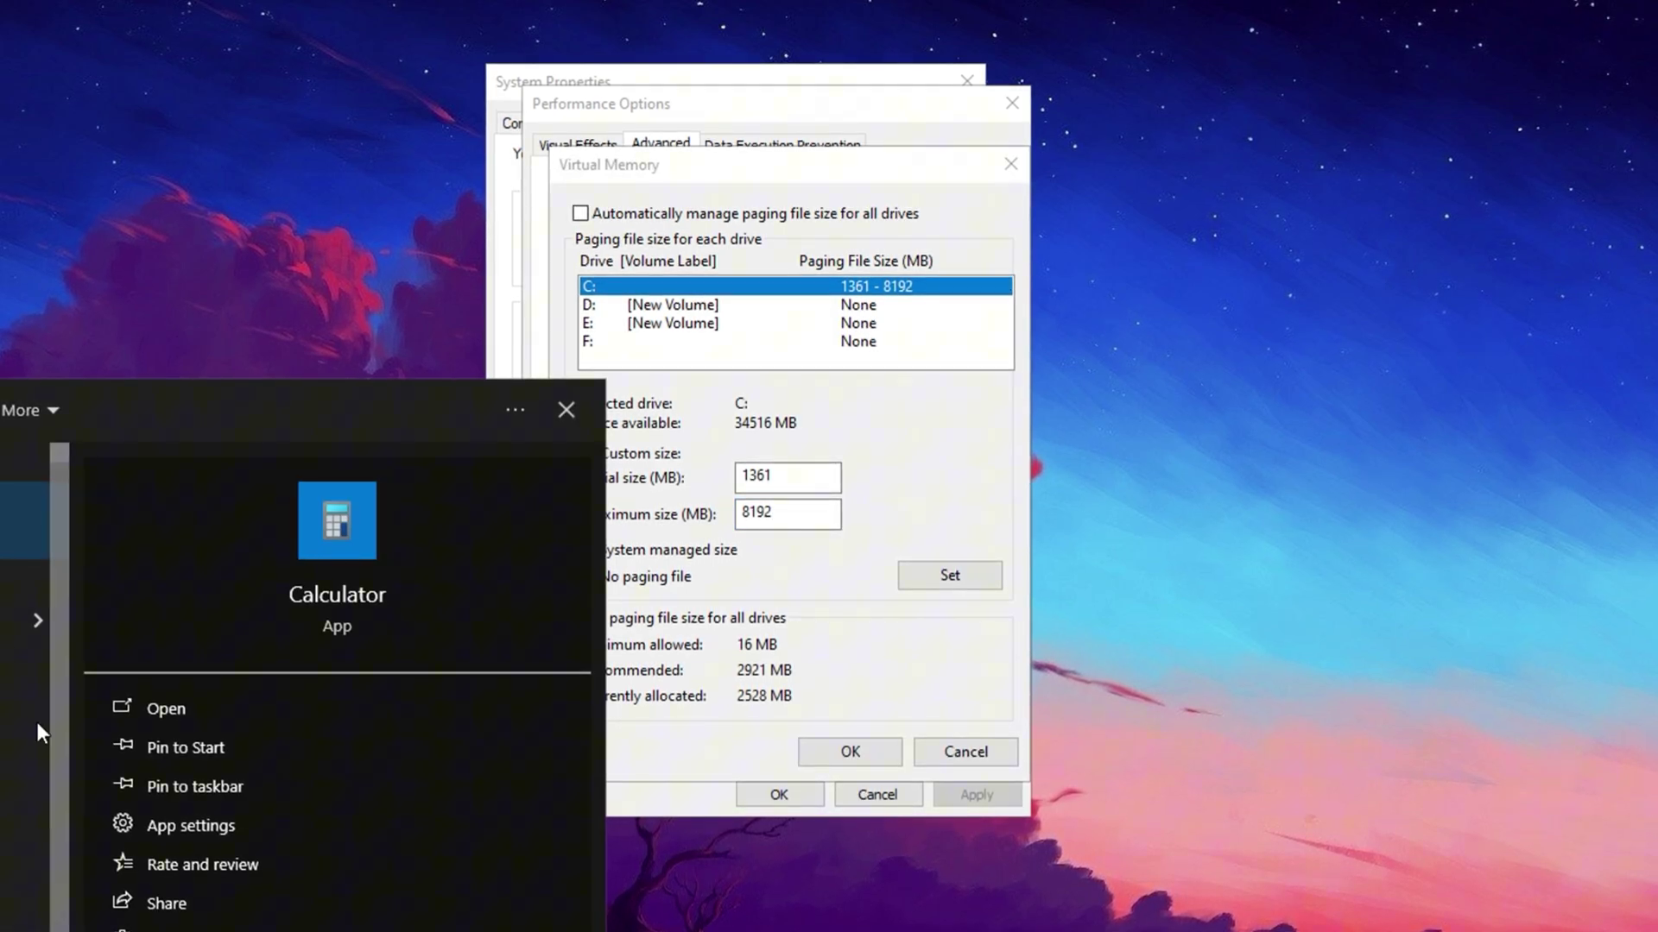
key("Return")
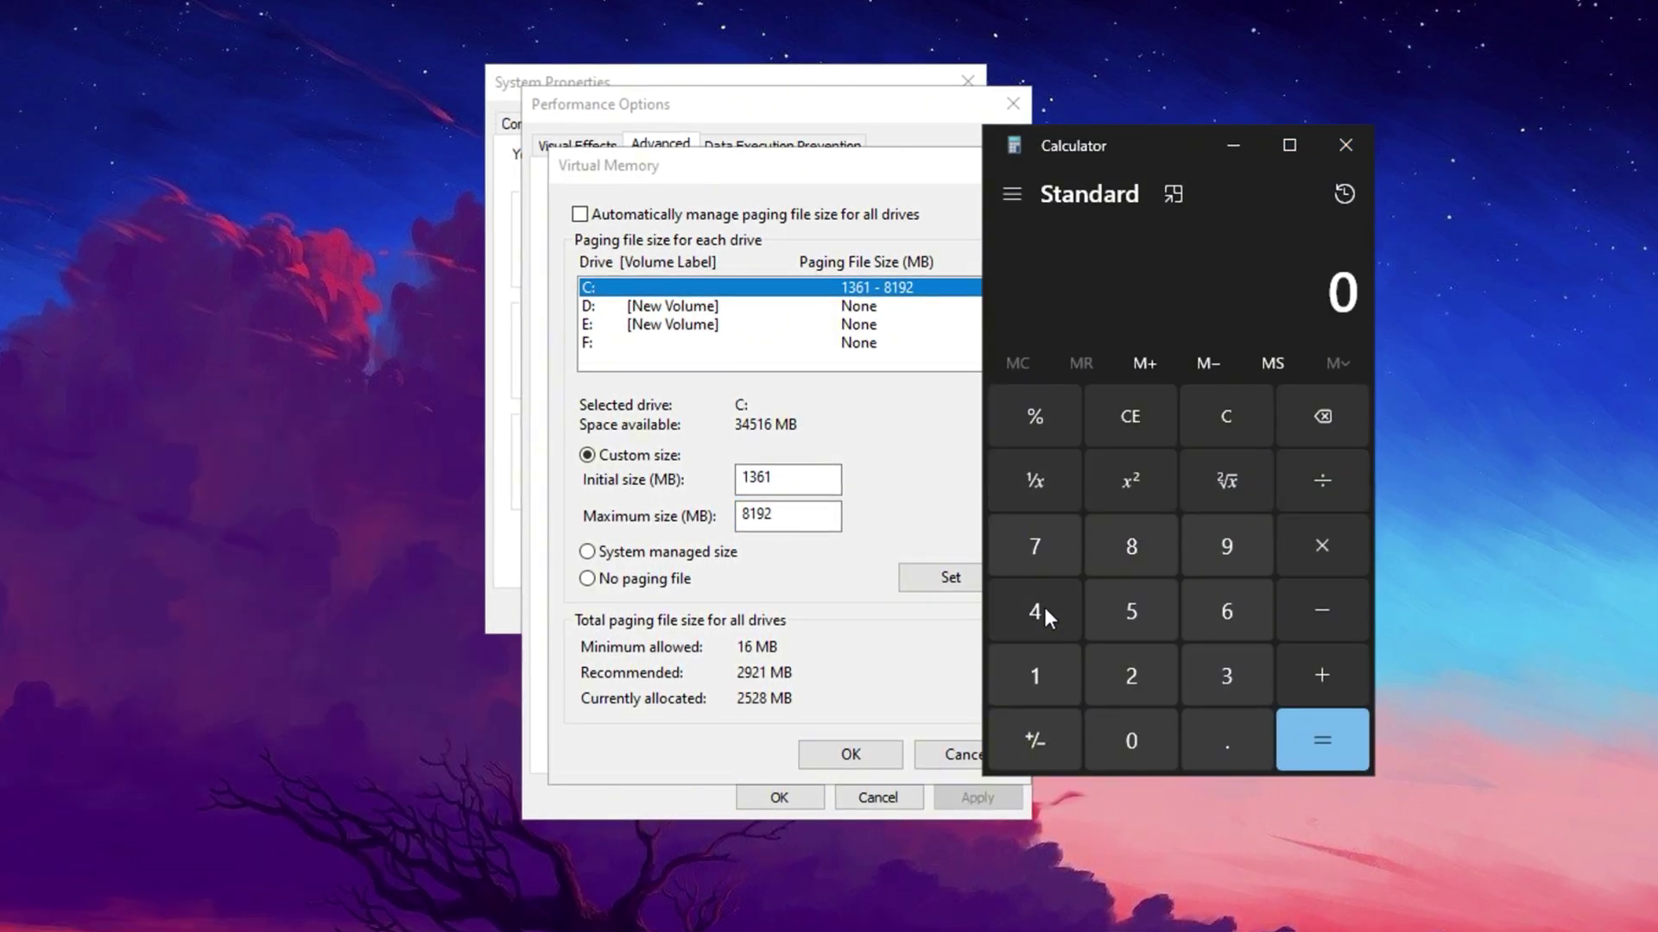
left_click(1027, 672)
left_click(1217, 608)
left_click(1330, 557)
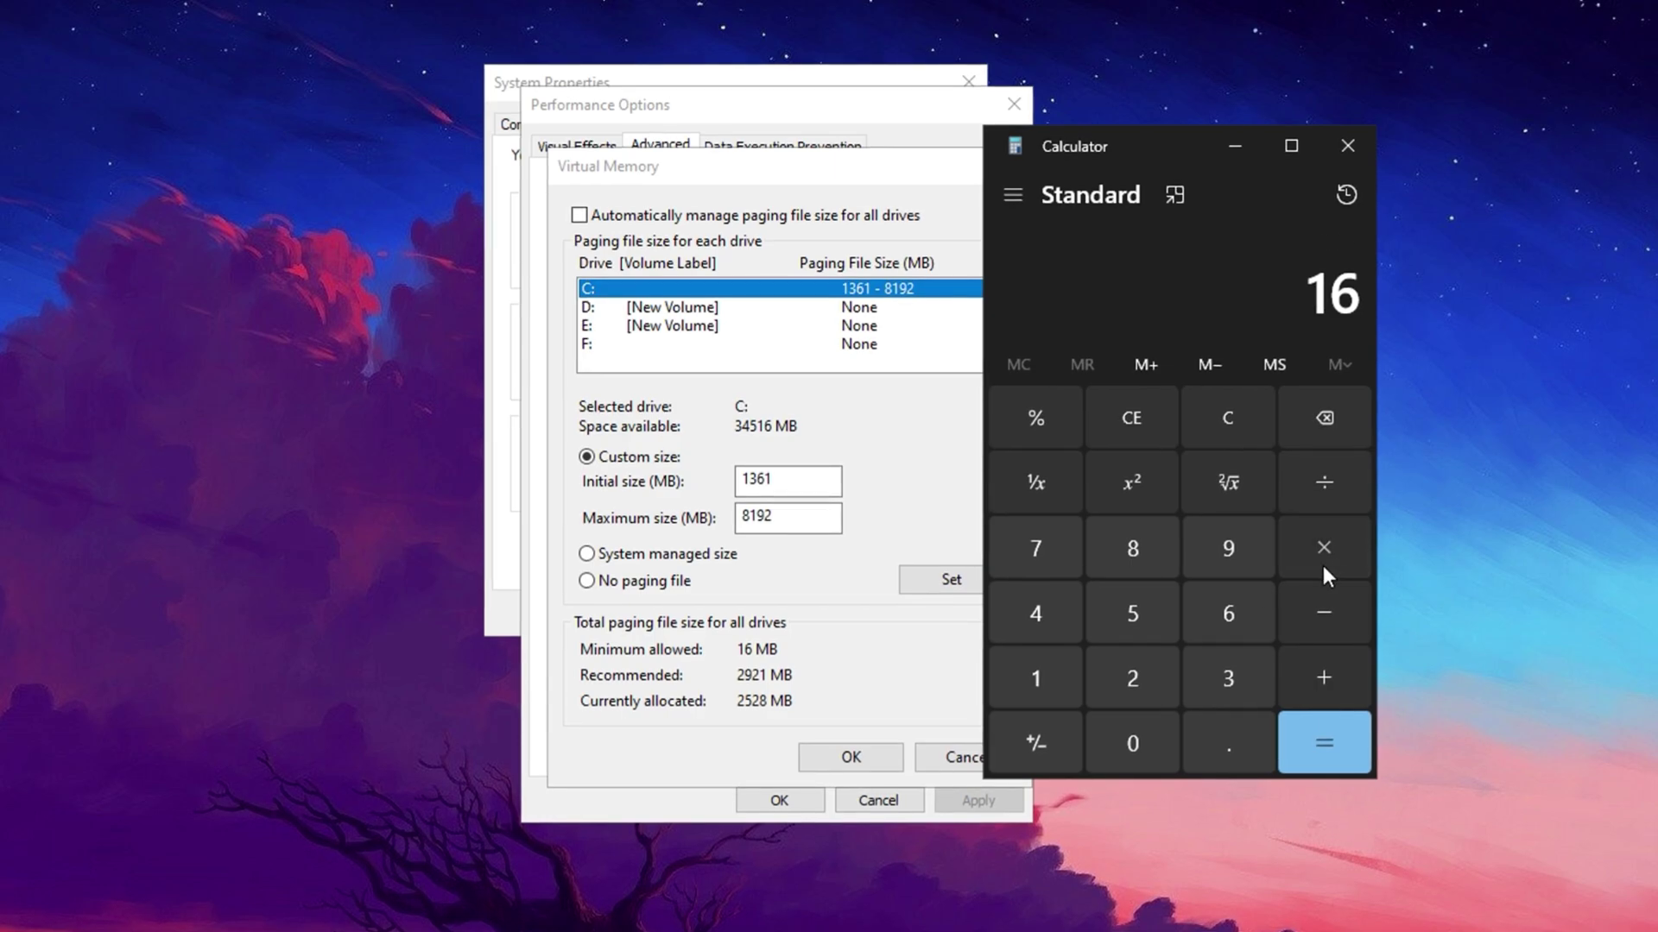
left_click(1030, 689)
left_click(1124, 733)
left_click(1128, 676)
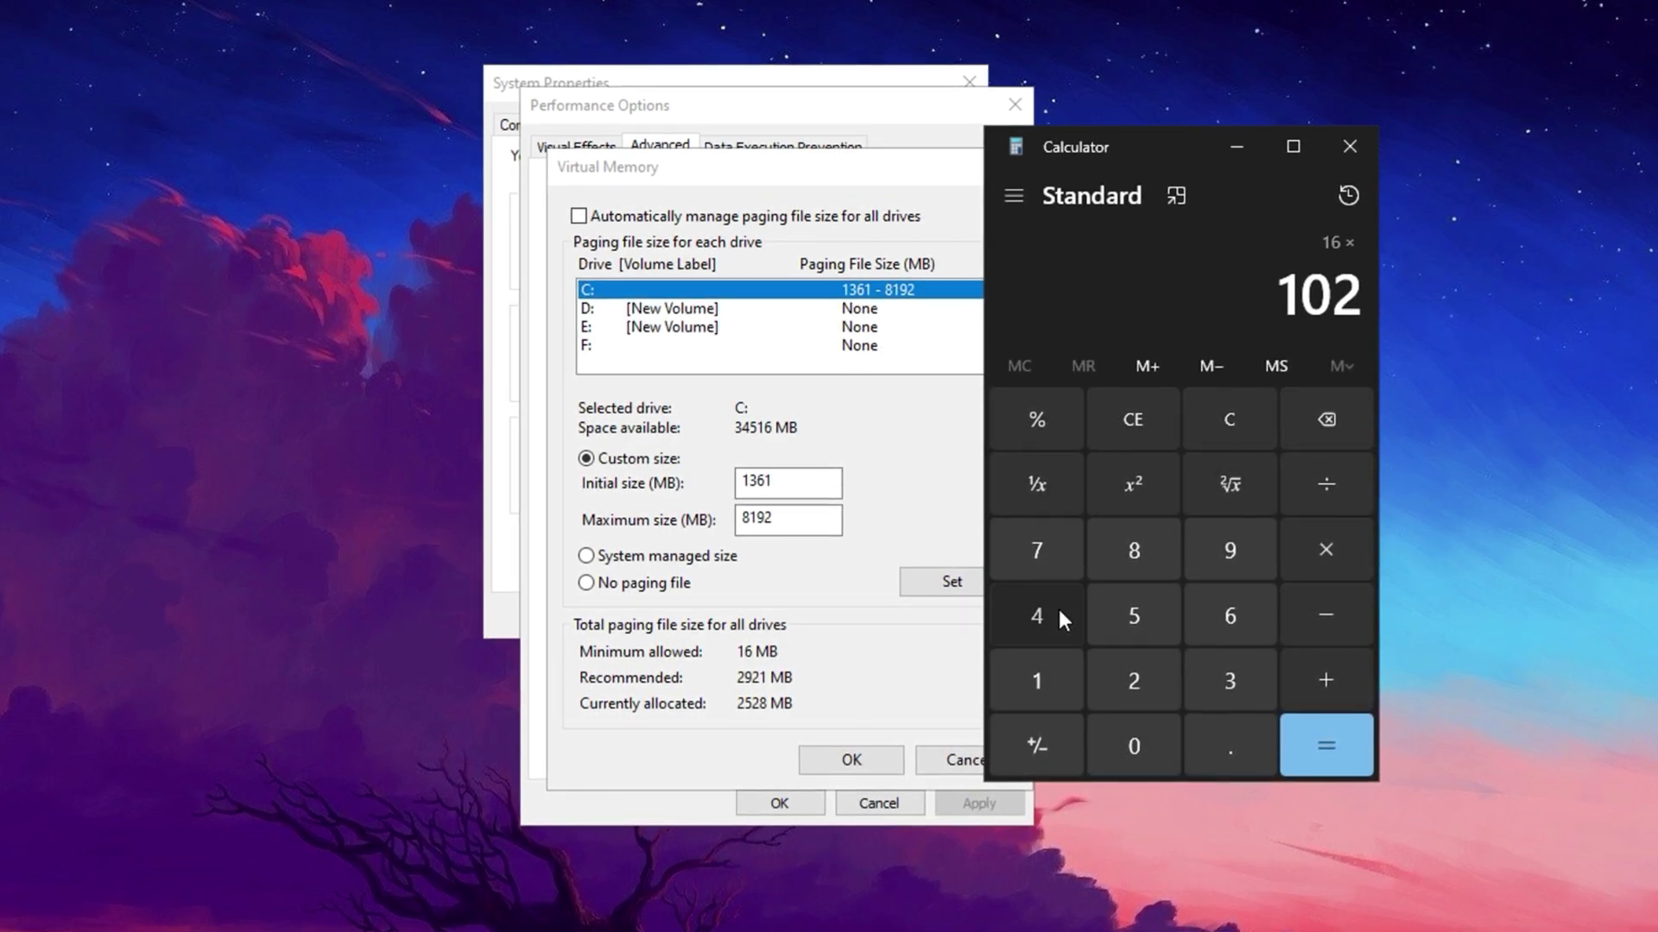
left_click(1058, 610)
left_click(1326, 757)
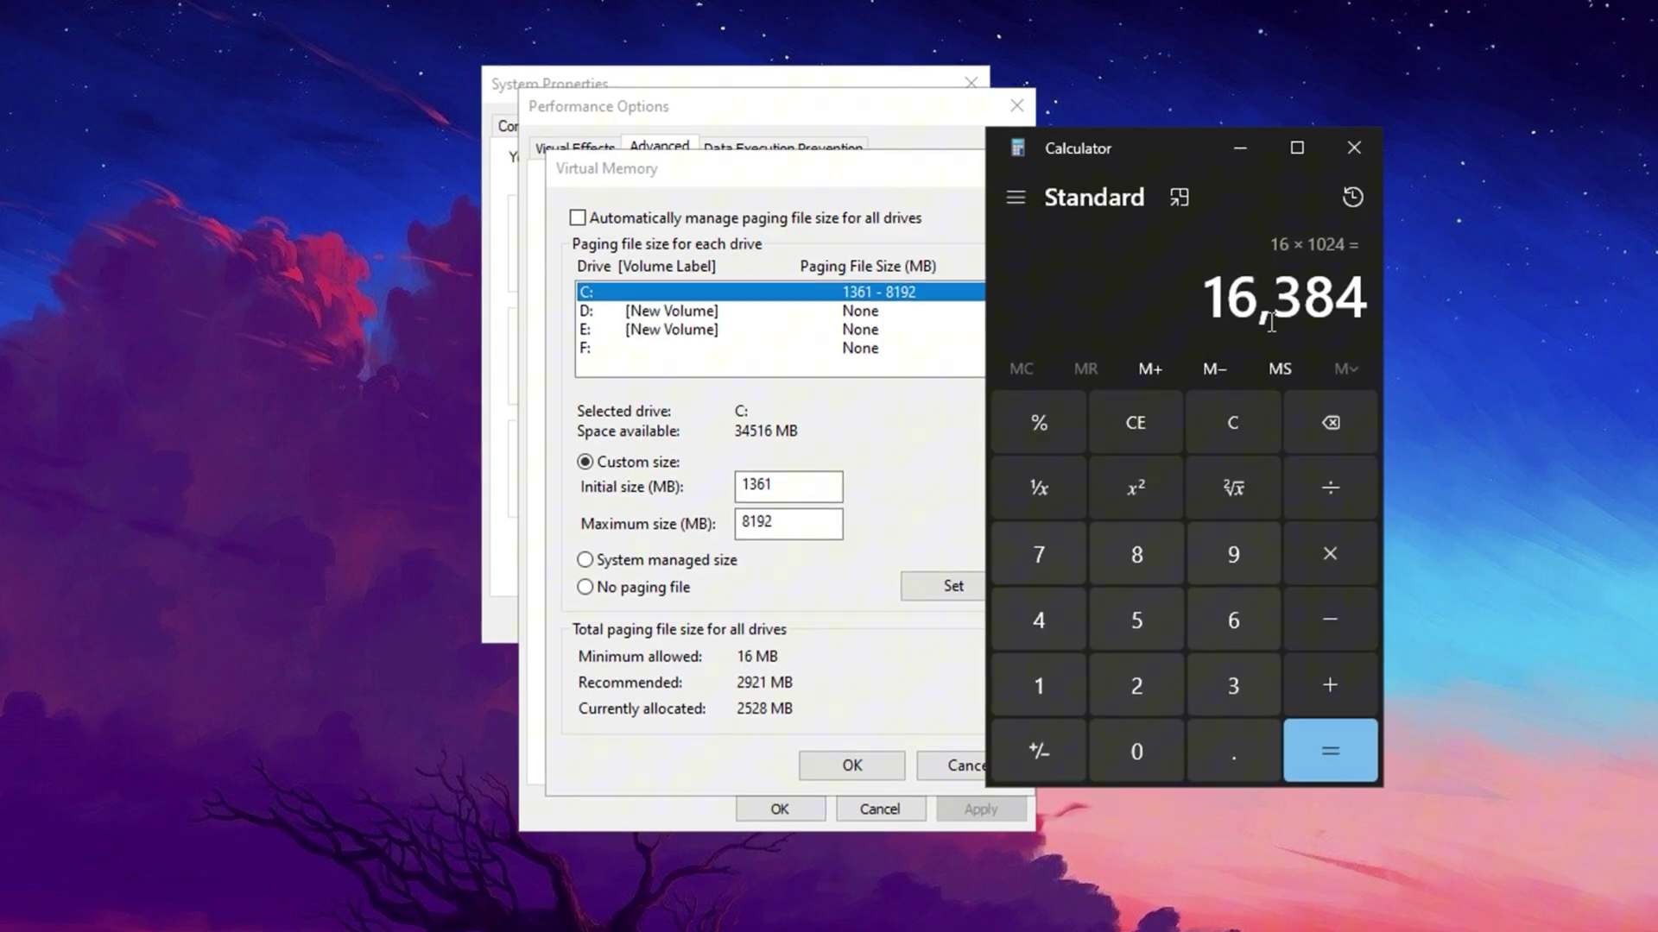
Divide 16,384 by 2 to get 8,192, then focus the Maximum size field
left_click(1330, 488)
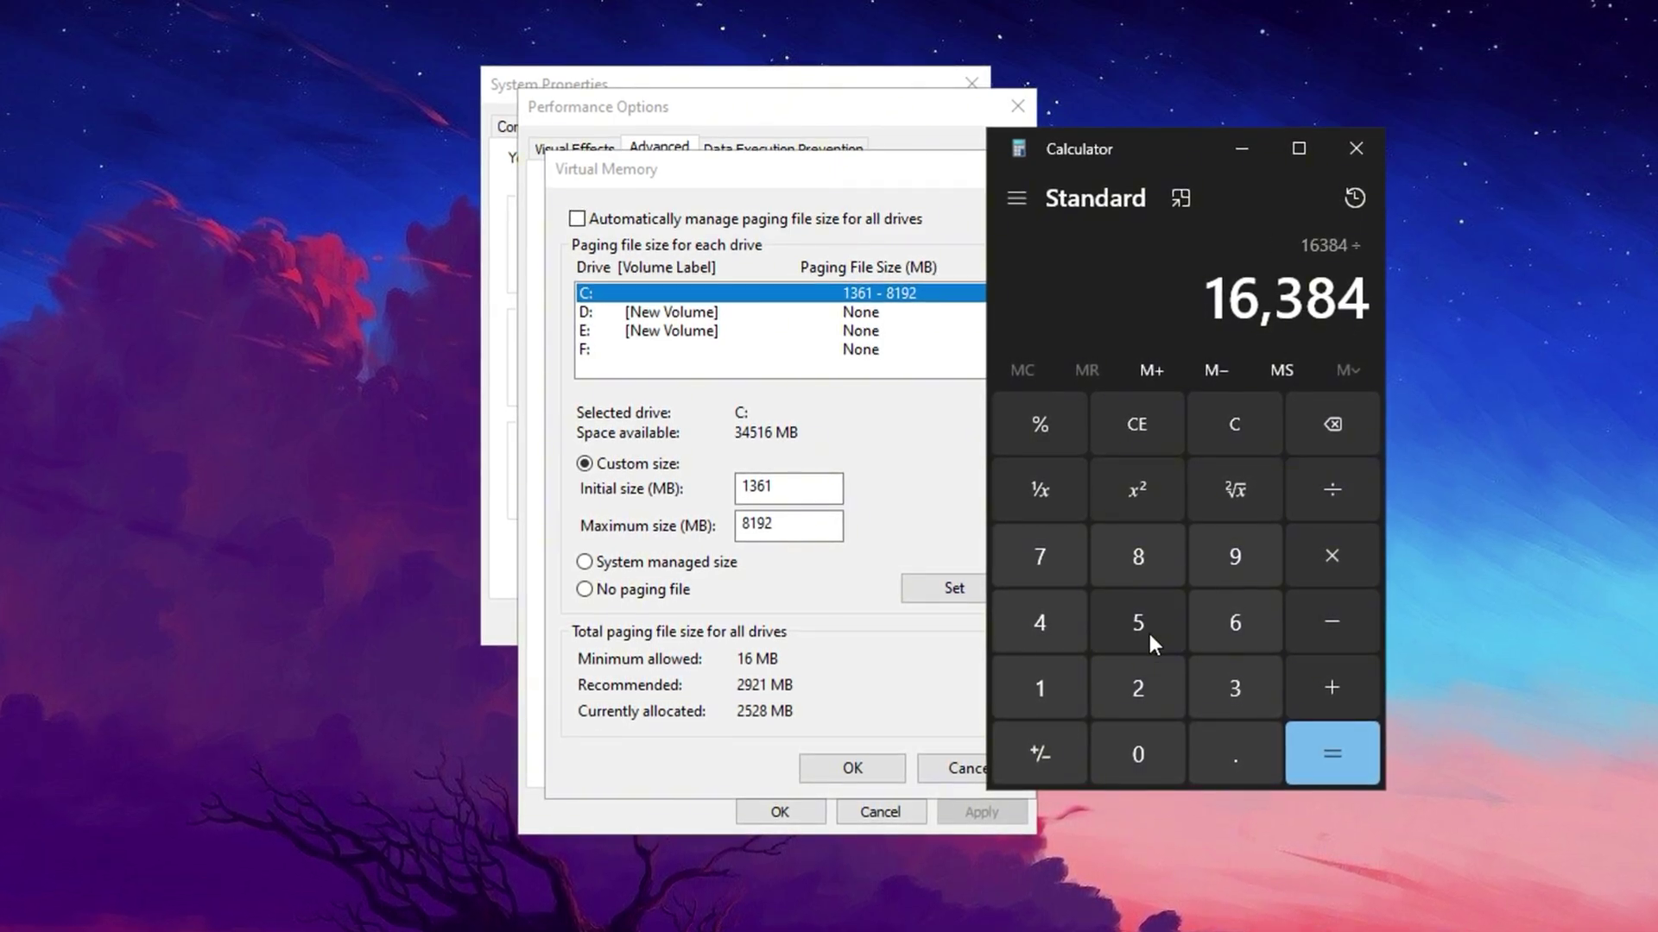
left_click(1157, 686)
left_click(1330, 768)
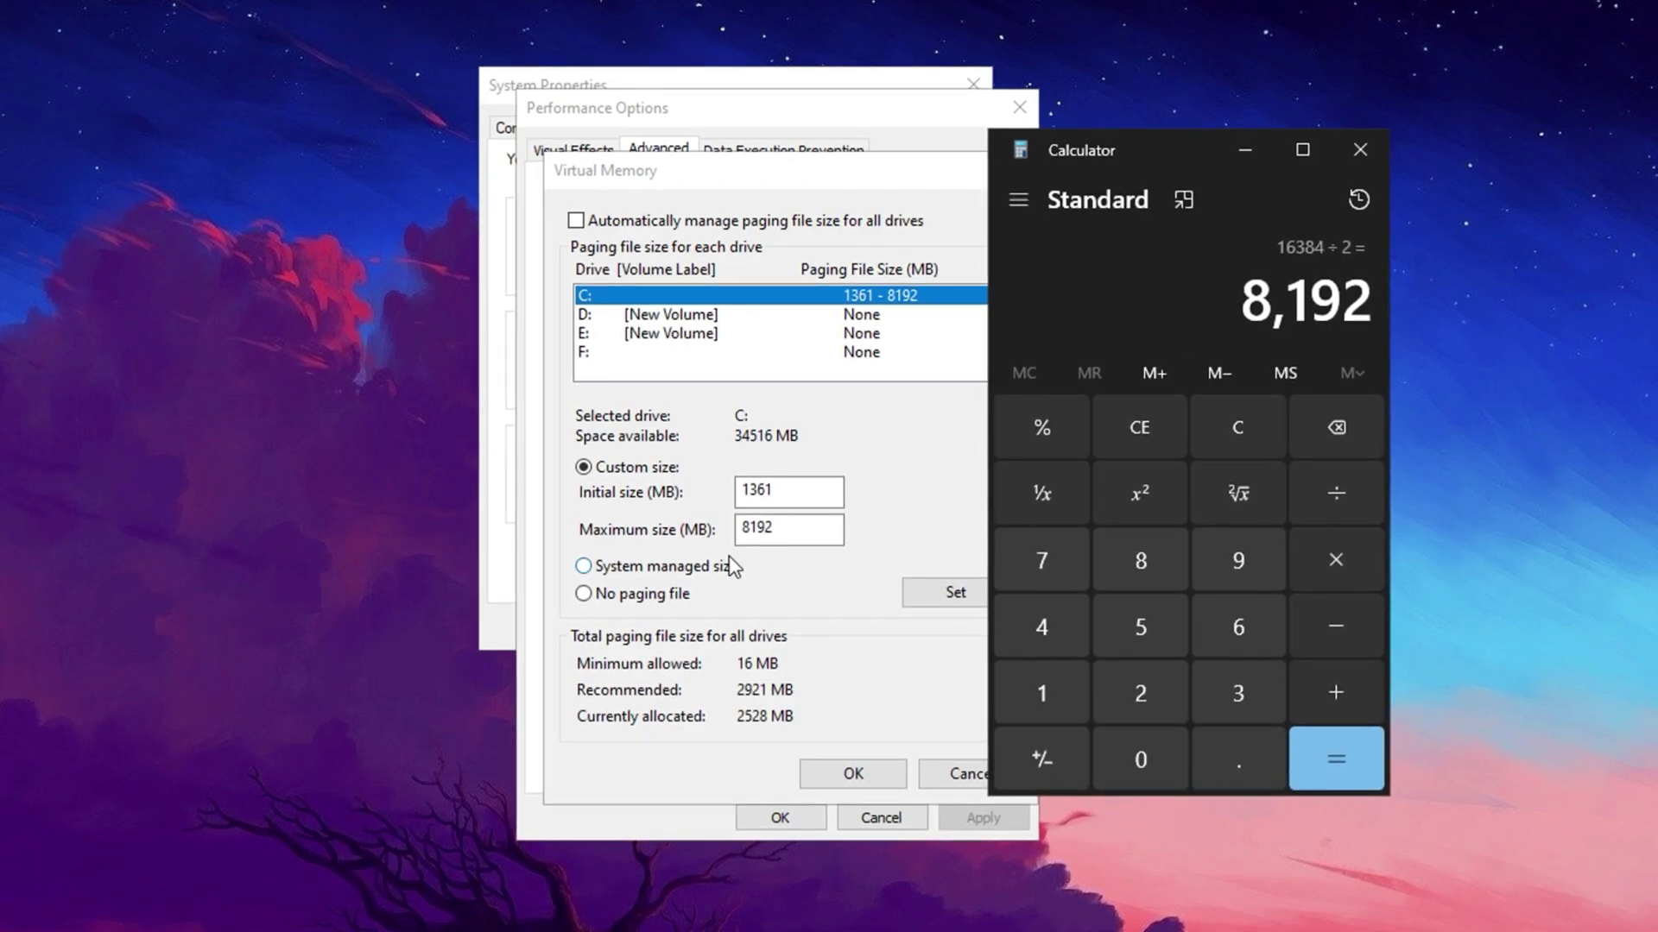
left_click(773, 530)
Keep the C: paging file maximum at 8192 MB and confirm Virtual Memory and Performance Options
left_click(1360, 149)
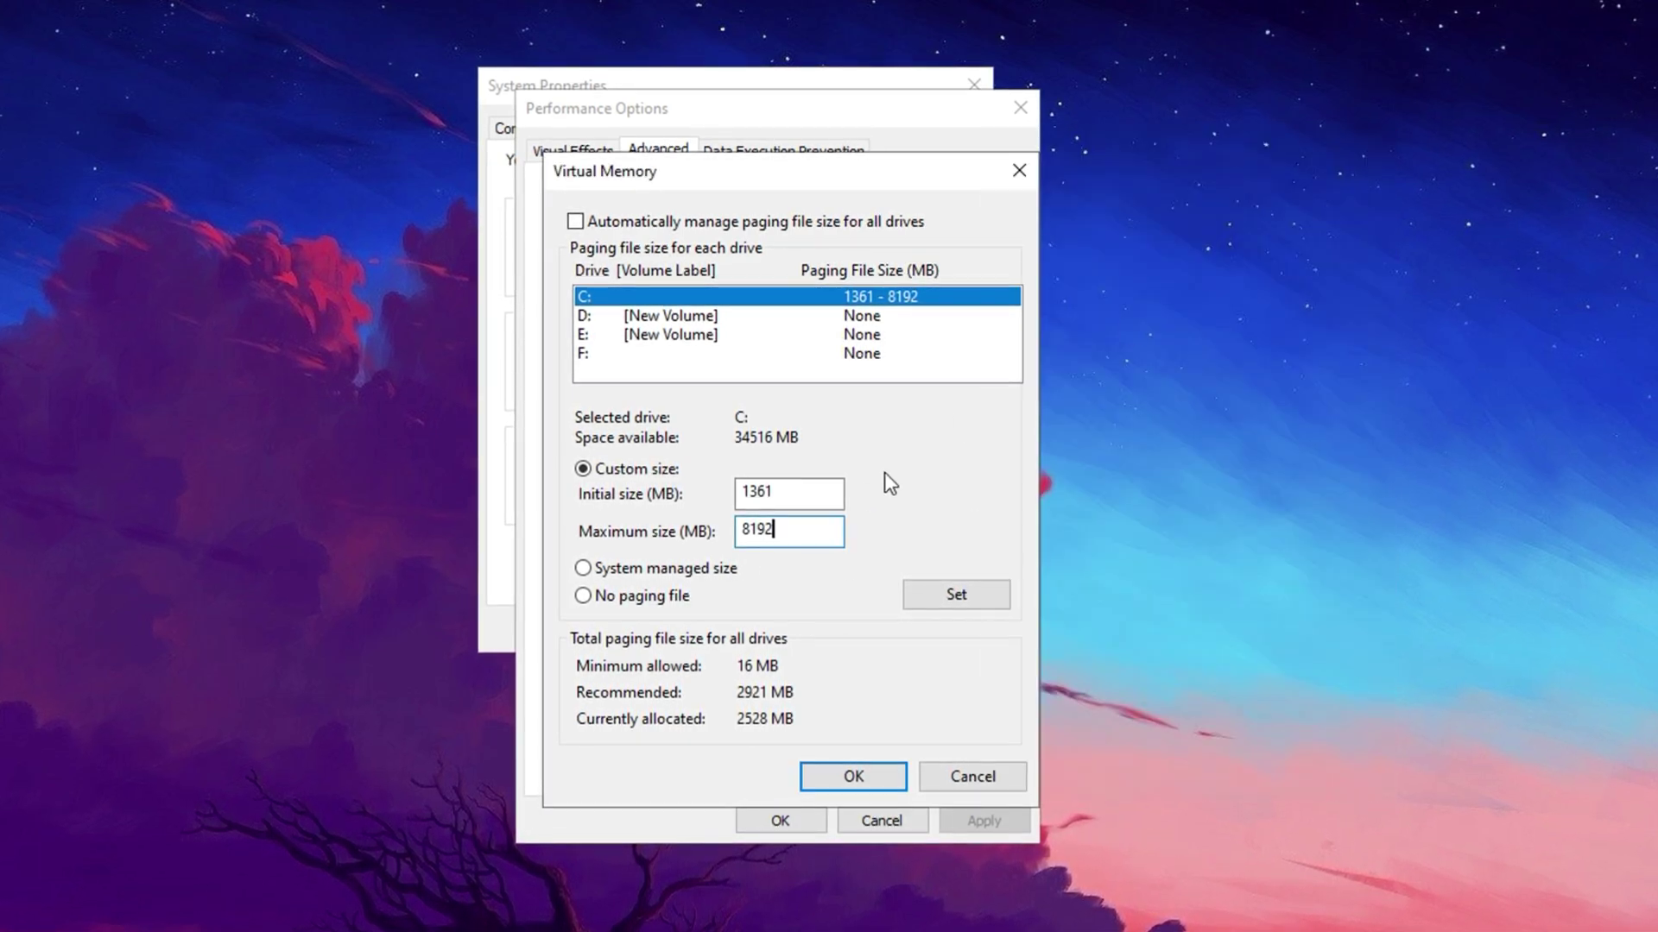
double_click(793, 537)
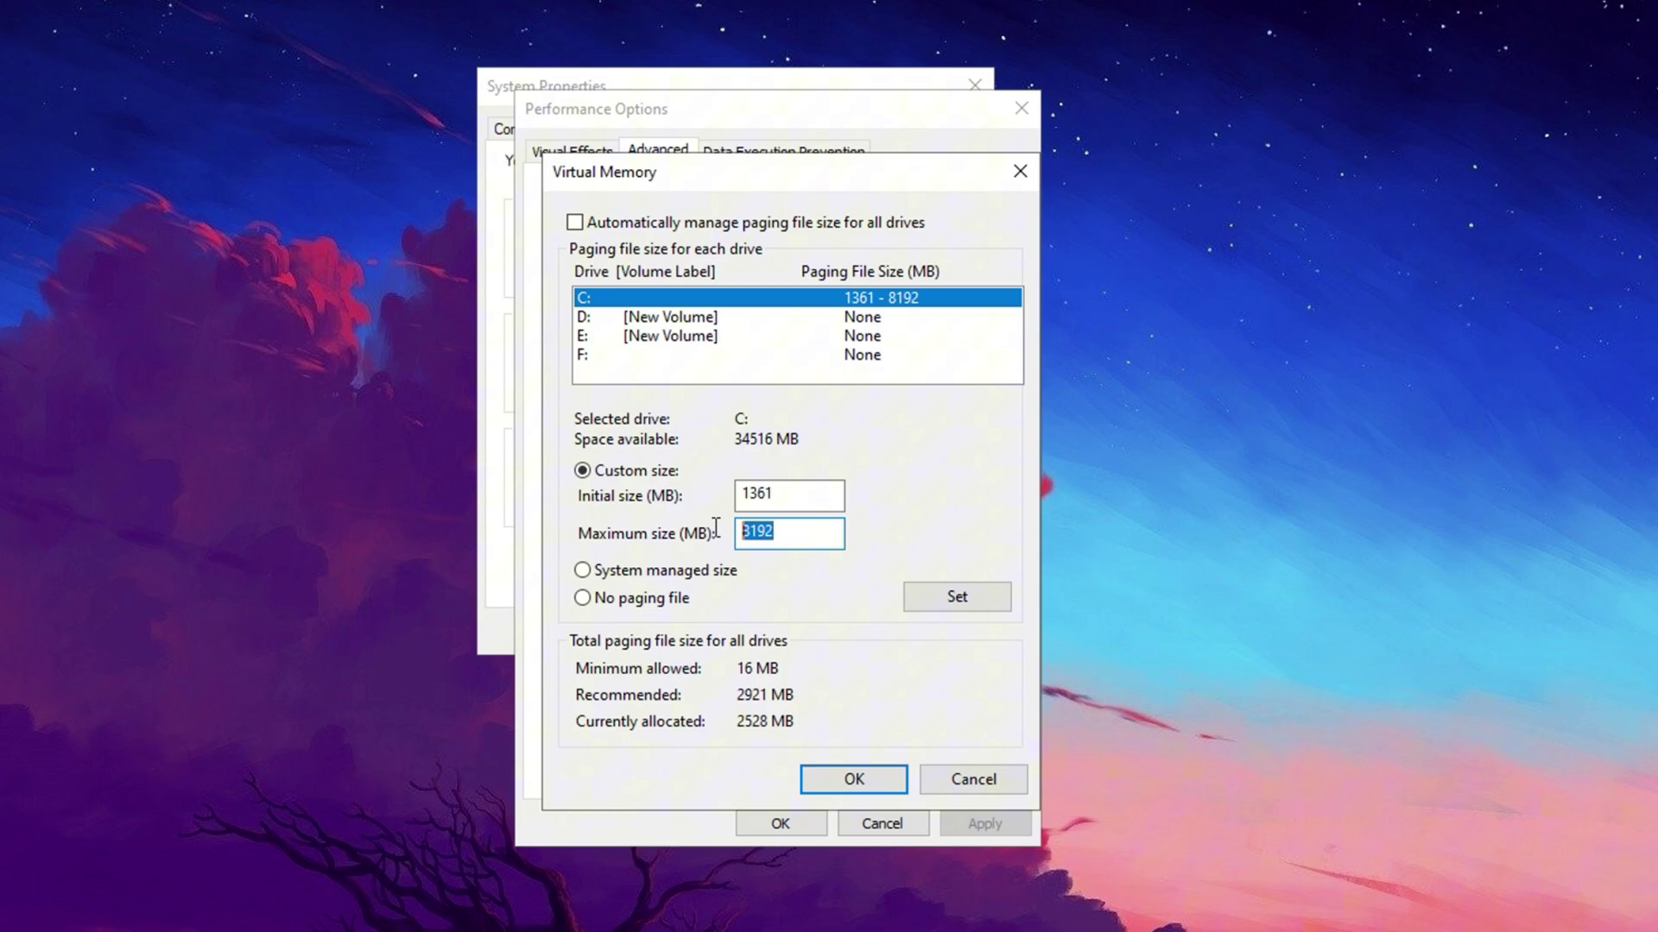
left_click(794, 542)
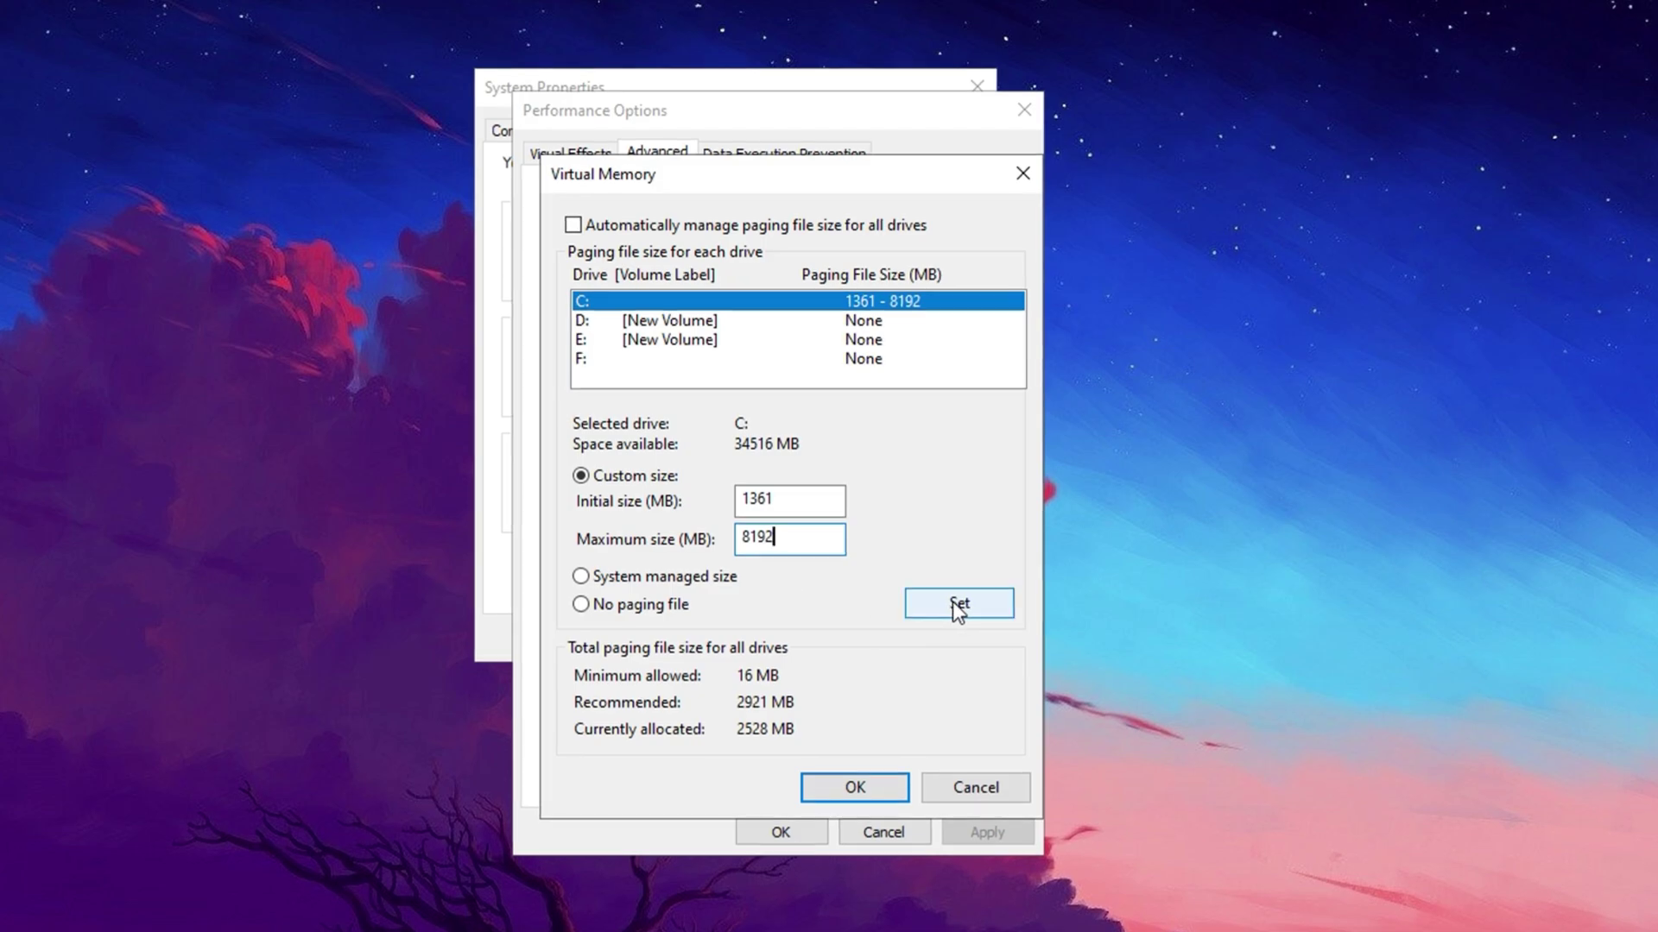
left_click(842, 793)
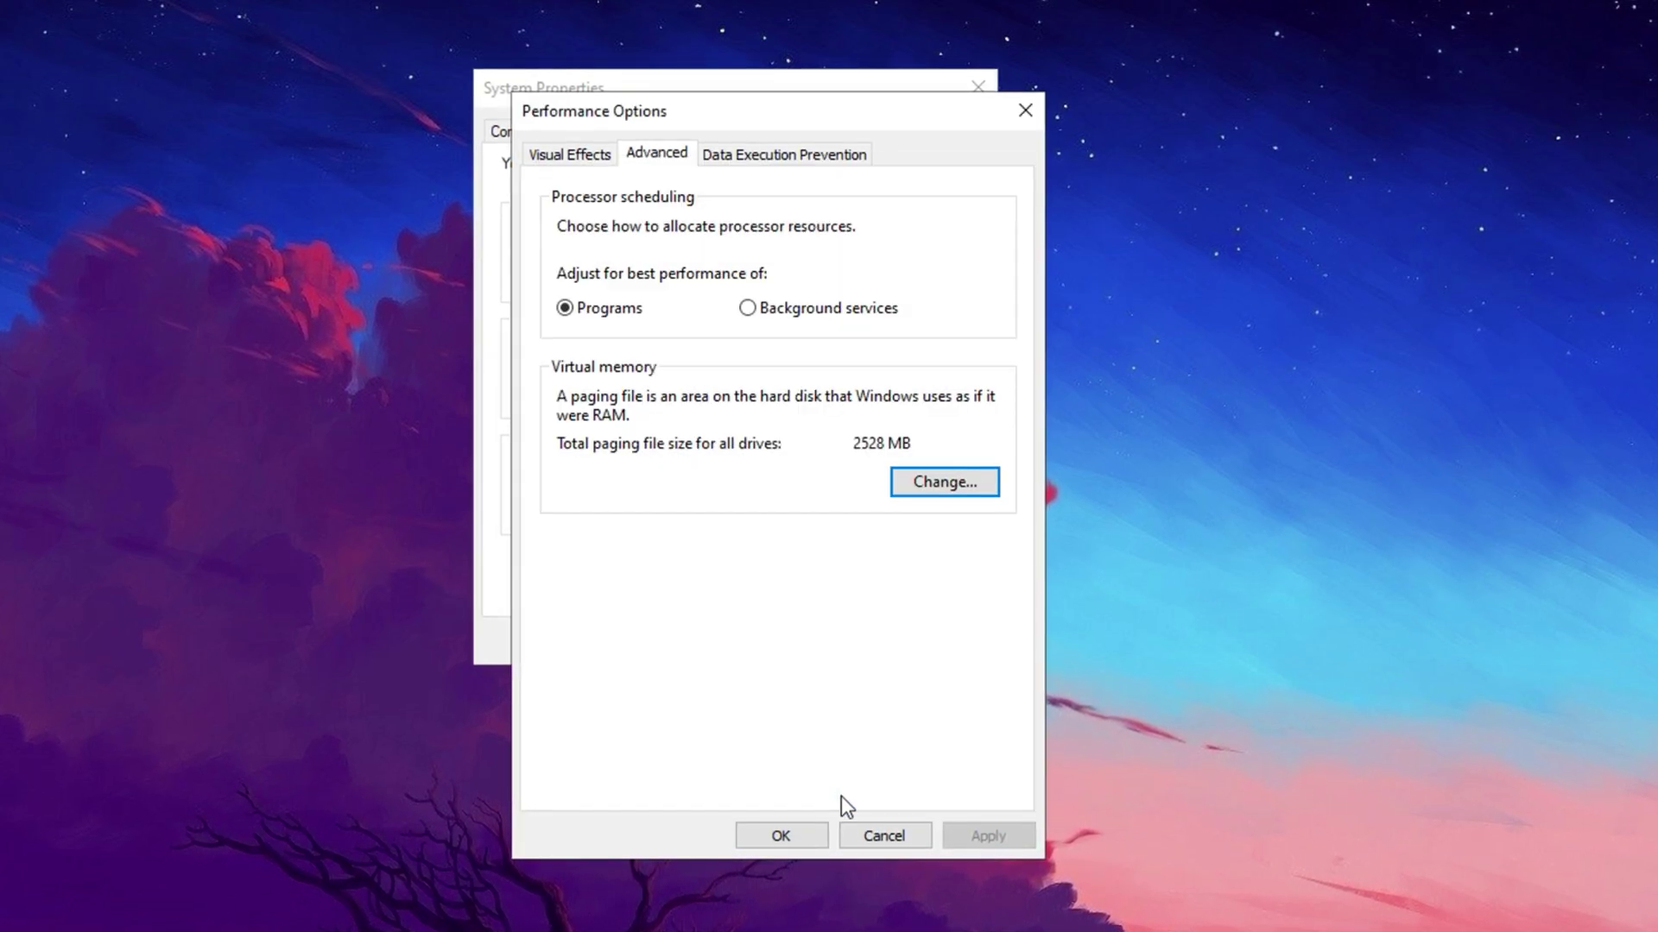
left_click(779, 837)
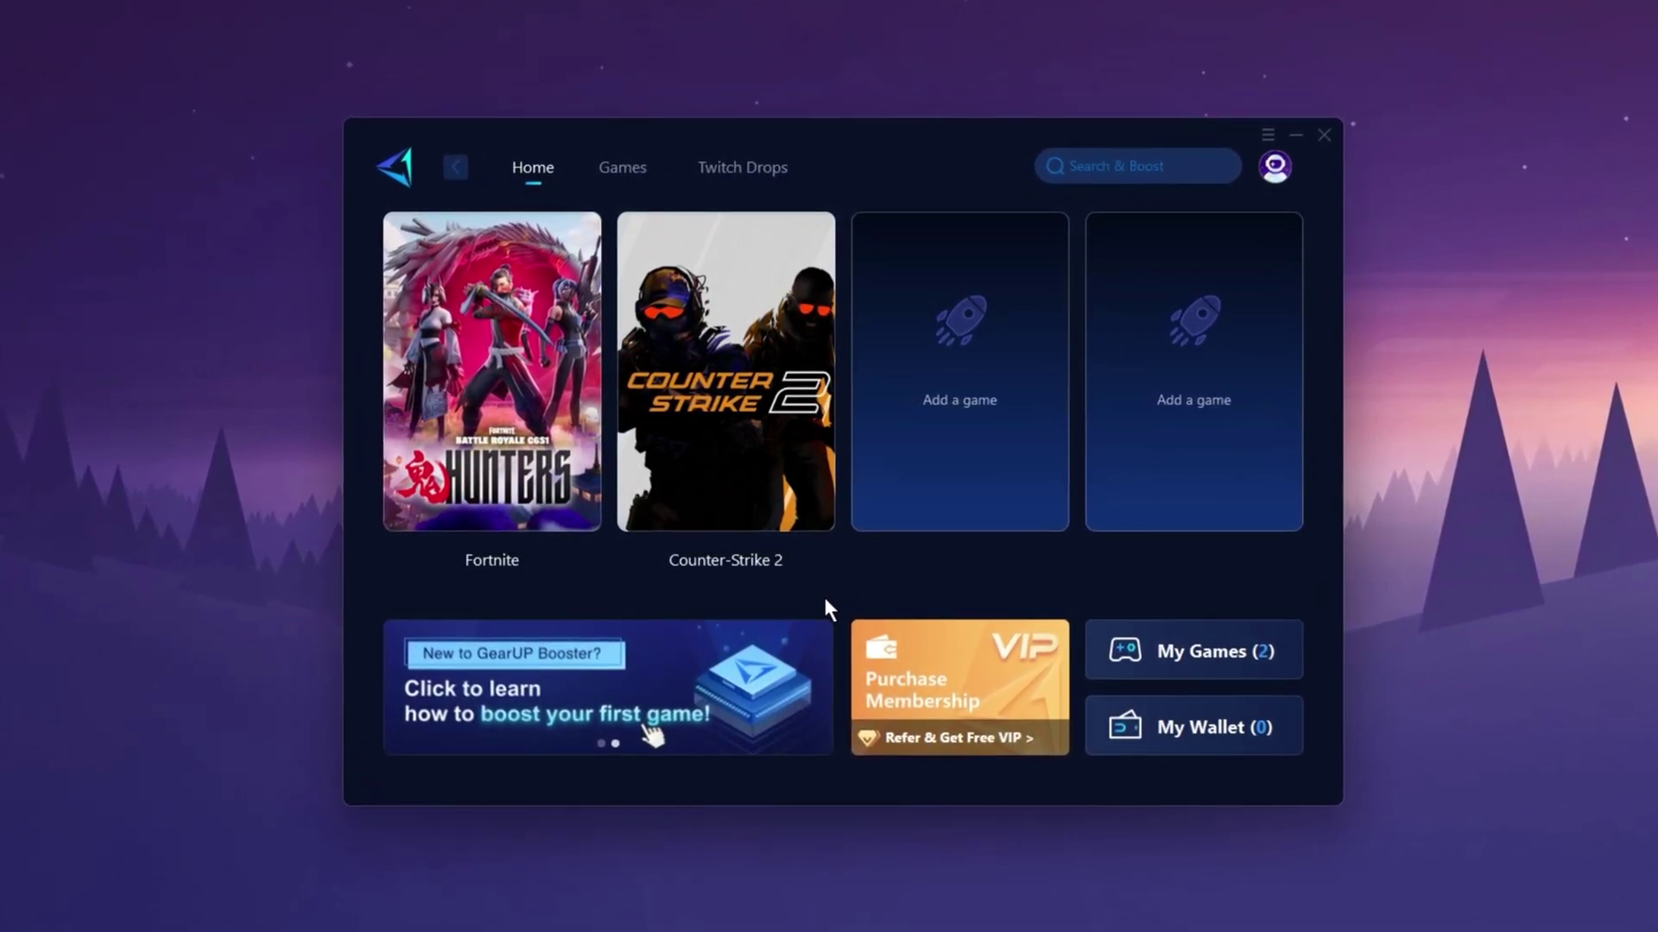
Boost Counter-Strike 2 from its GearUp Booster Home card
mouse_move(757, 506)
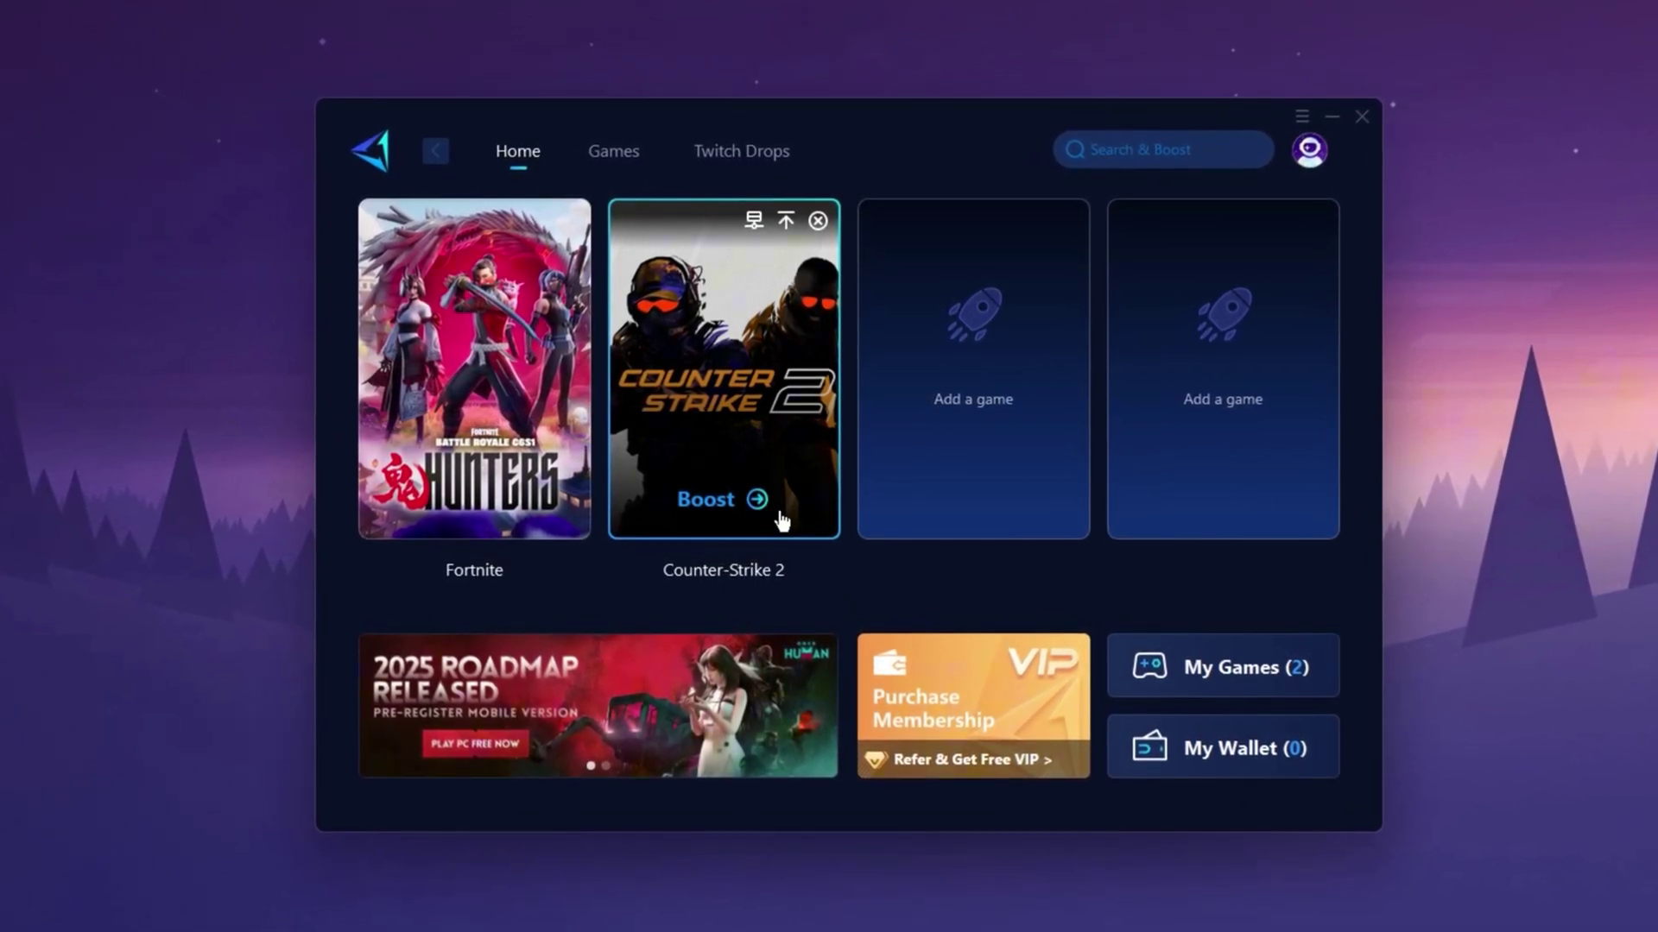
left_click(757, 505)
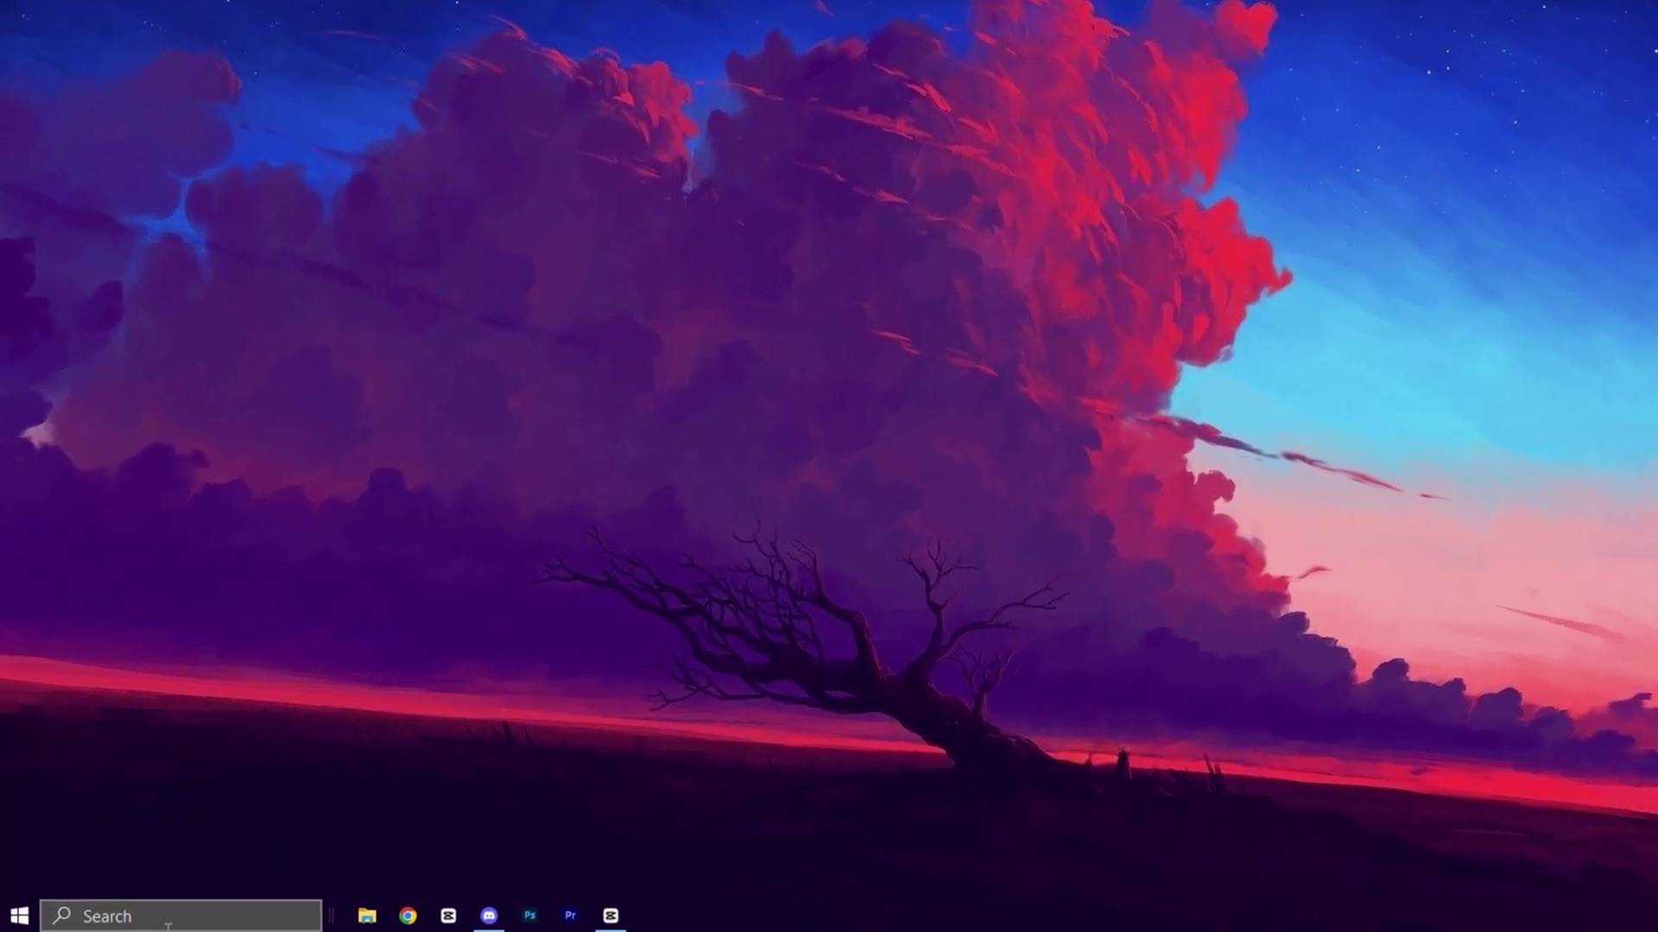
Open Services via a 'ser' search and select Background Intelligent Transfer Service
left_click(168, 917)
type("servic")
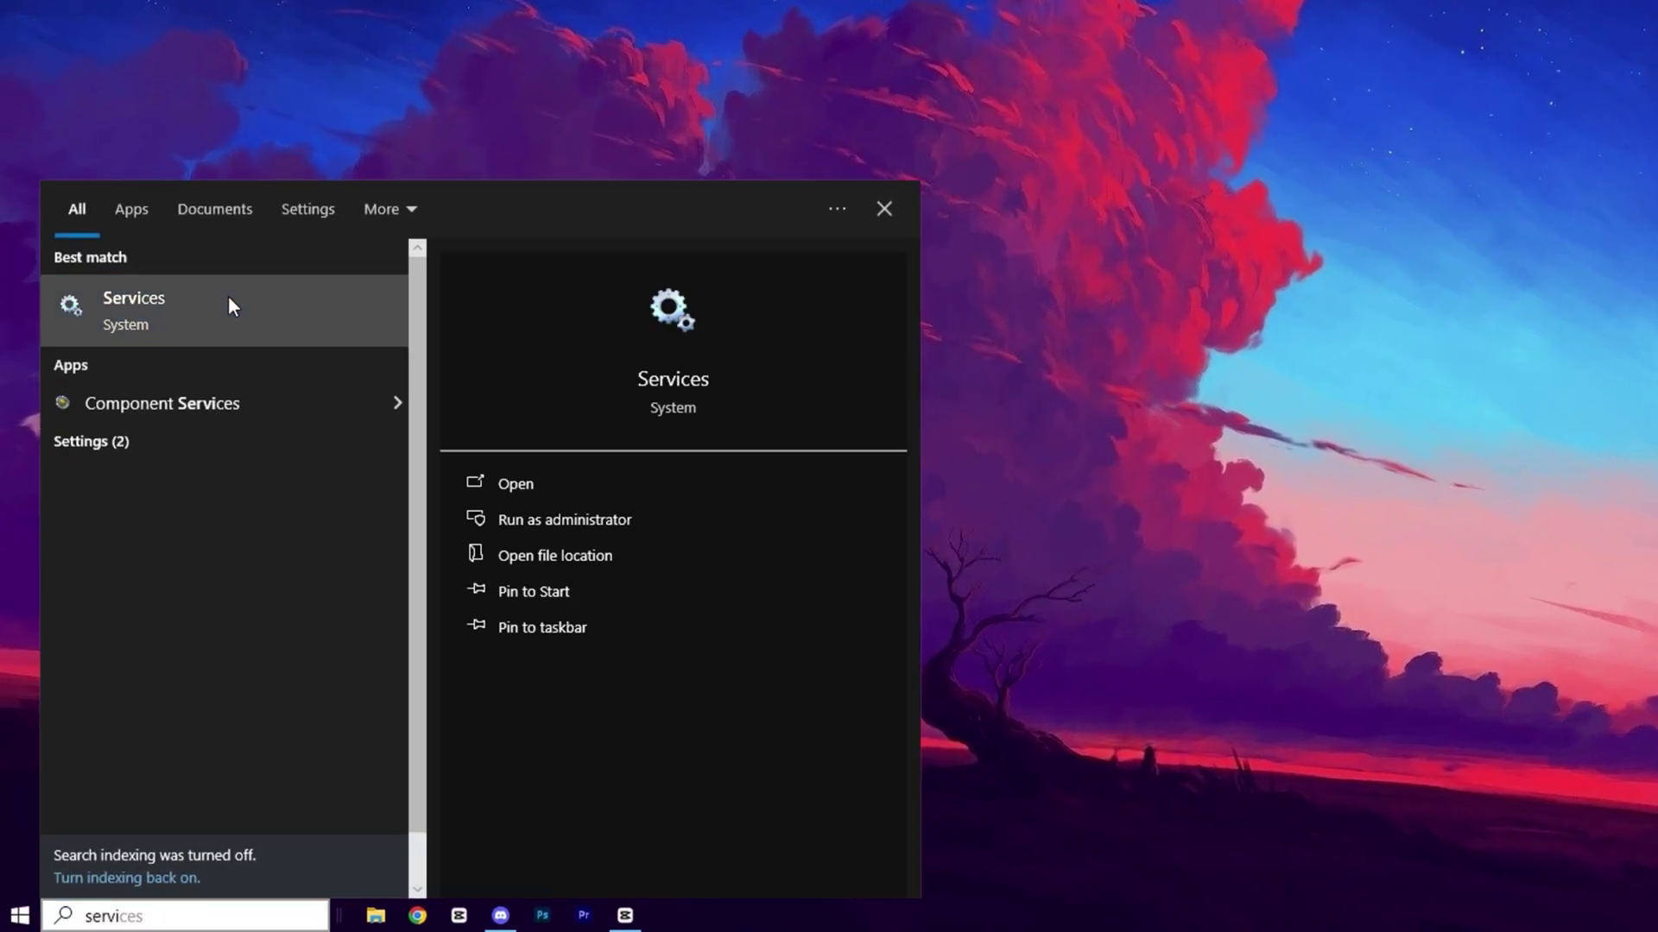
left_click(228, 295)
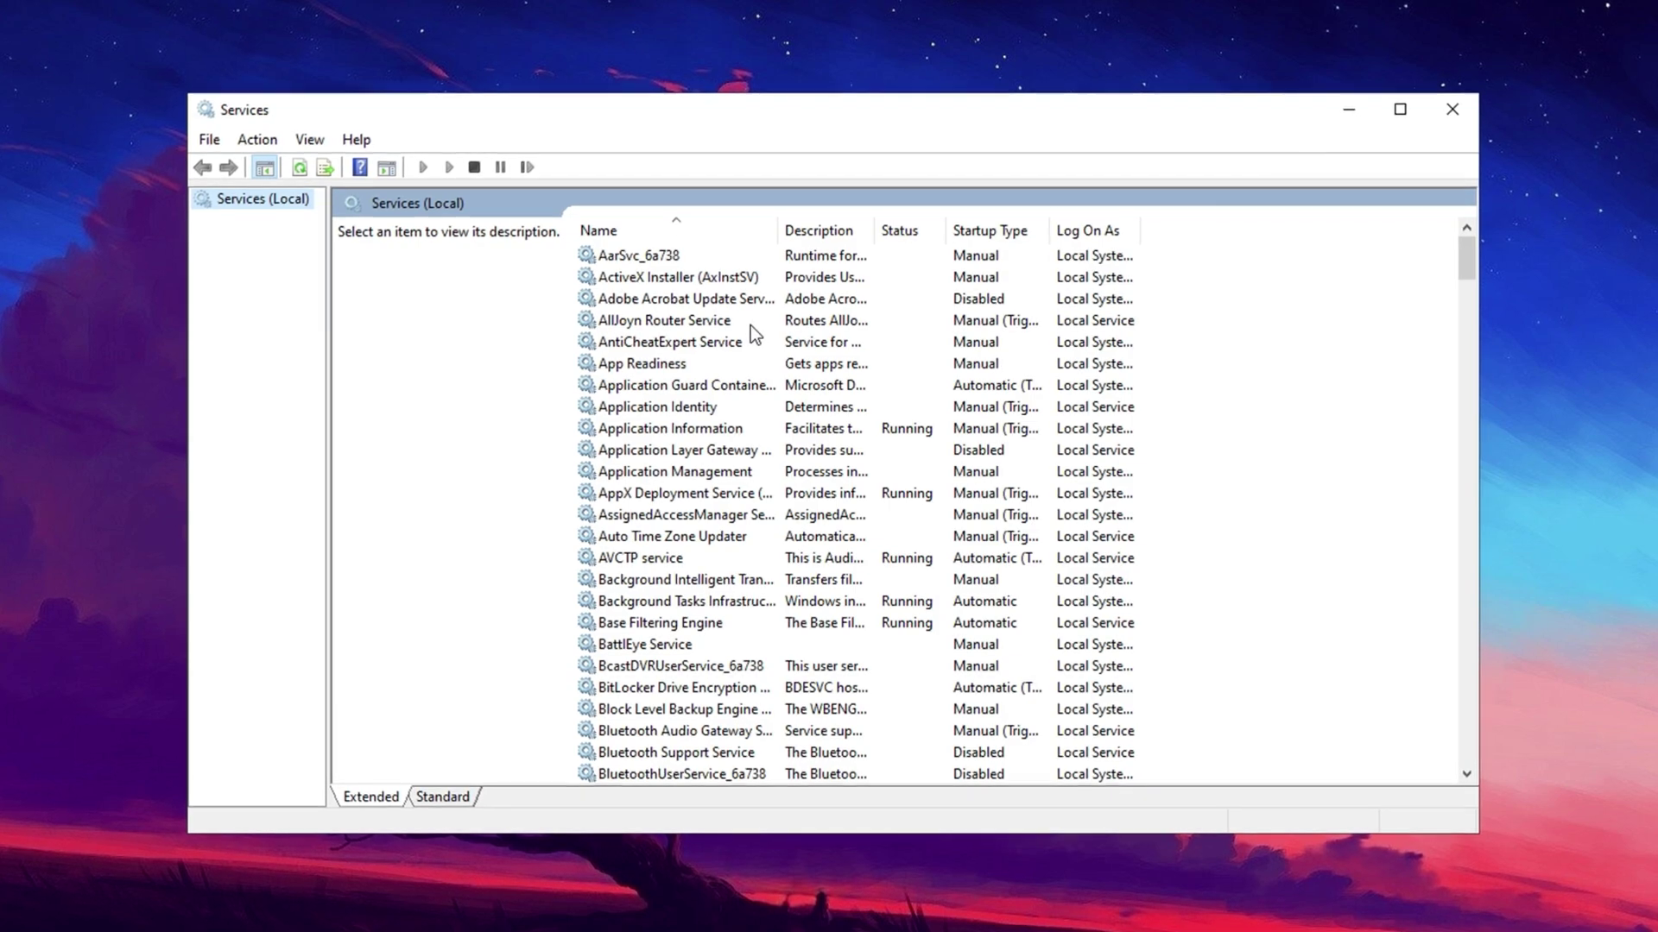
scroll(720, 475, "down", 1)
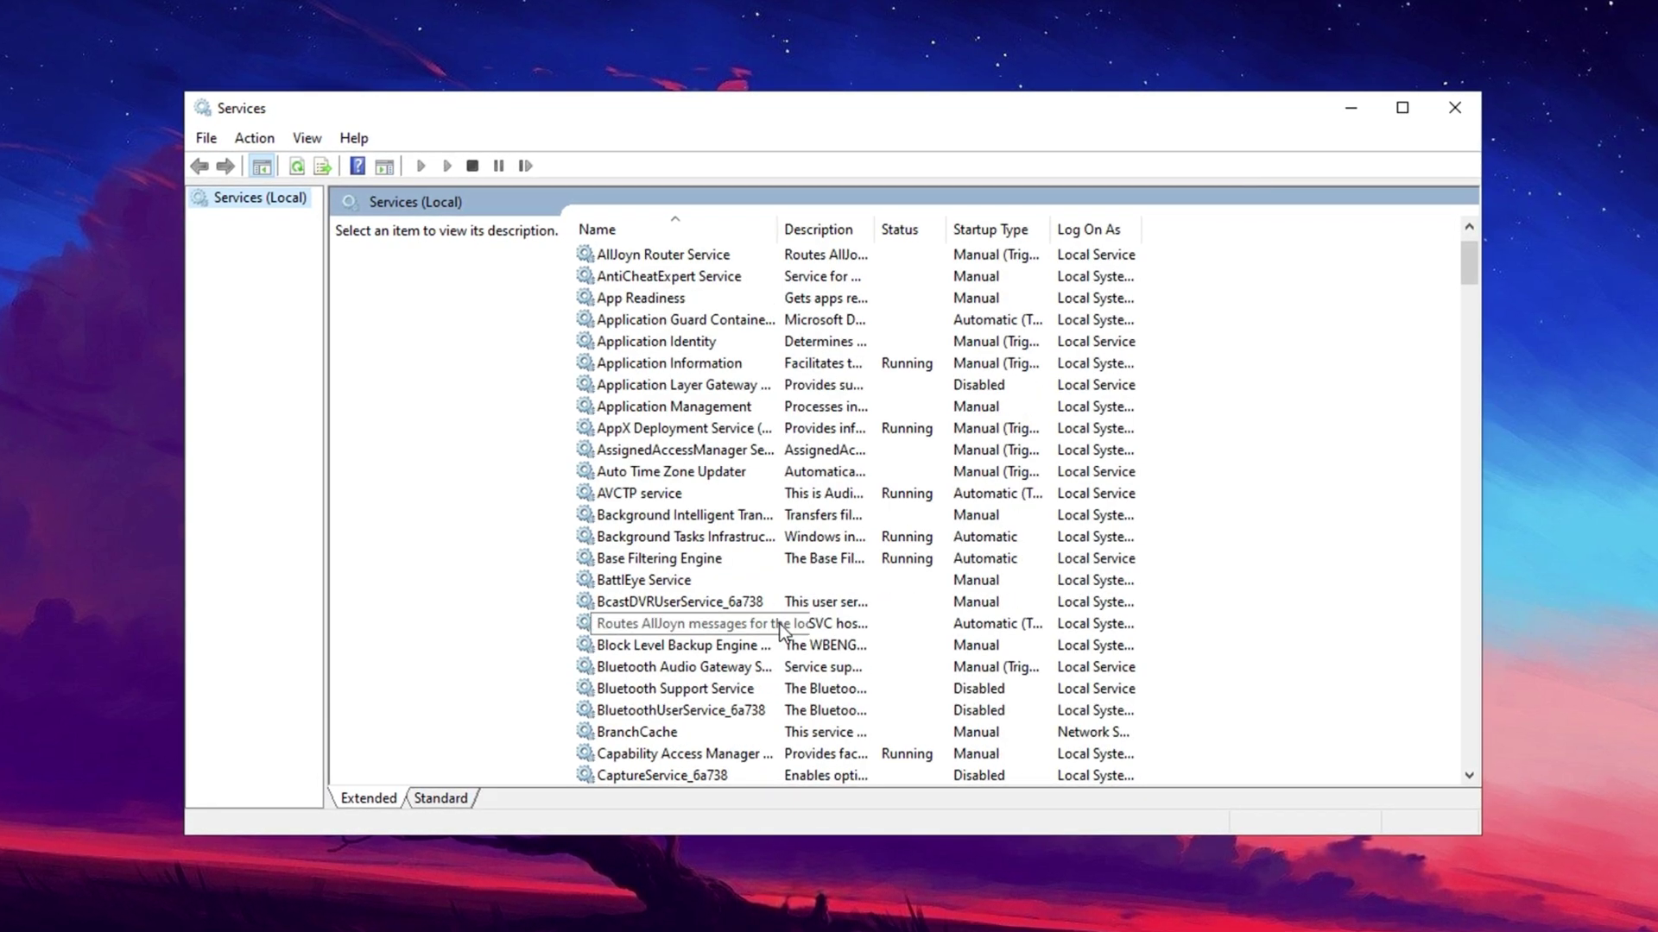
left_click(713, 520)
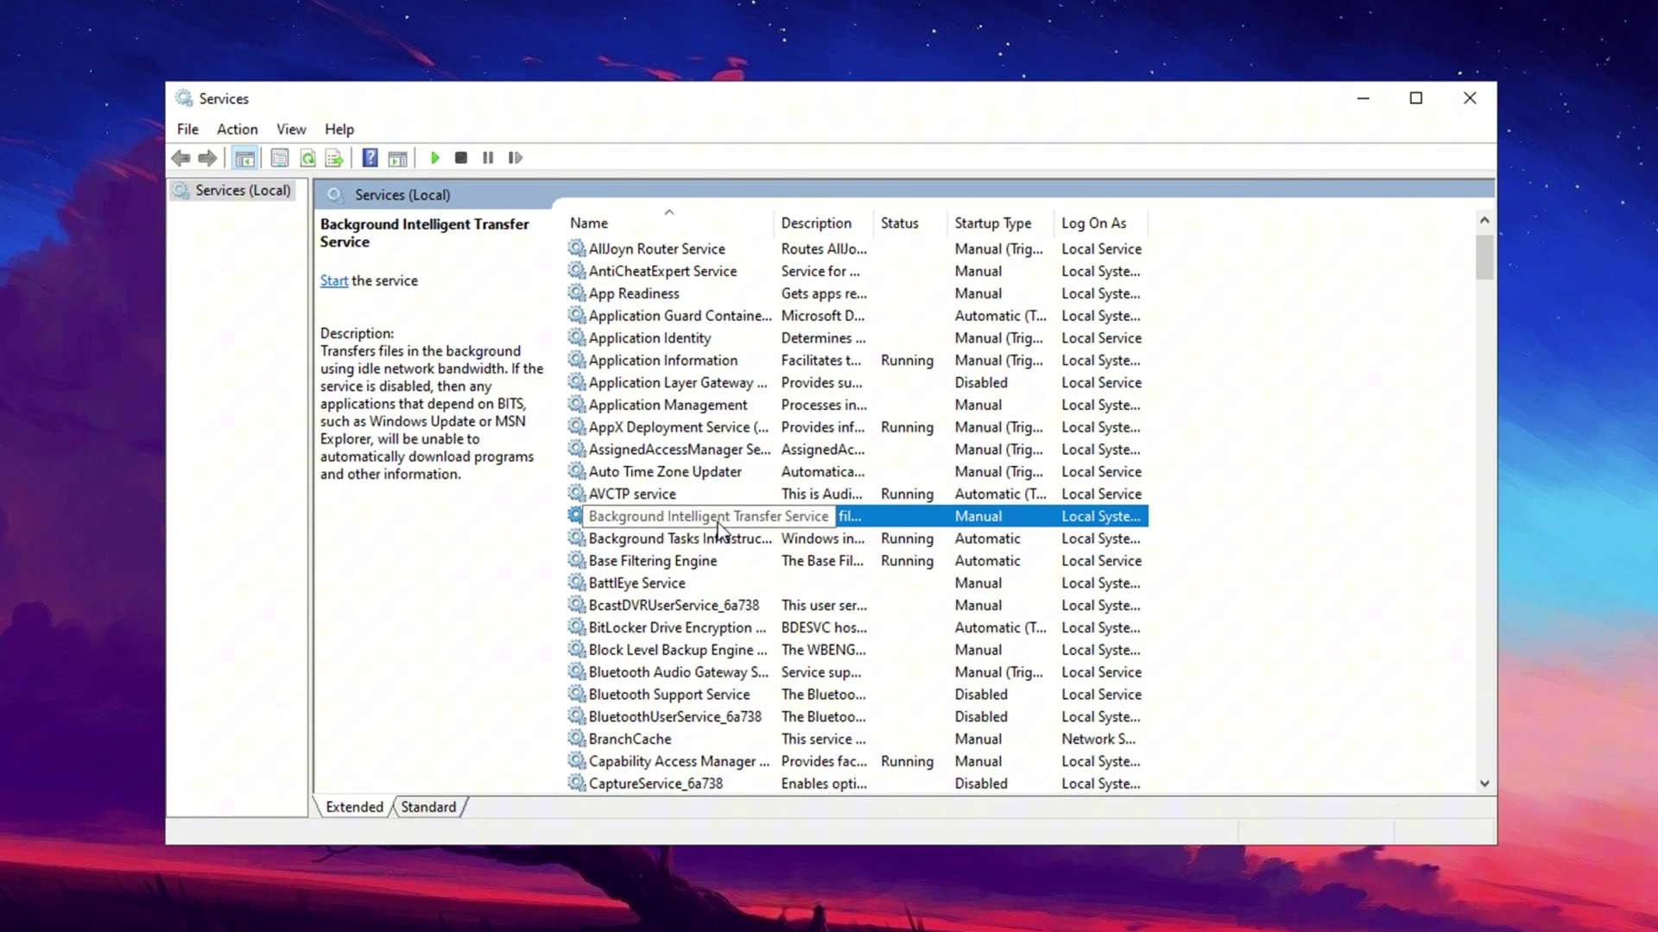
Change the Background Intelligent Transfer Service (BITS) startup type from Manual to Disabled and apply it
right_click(672, 528)
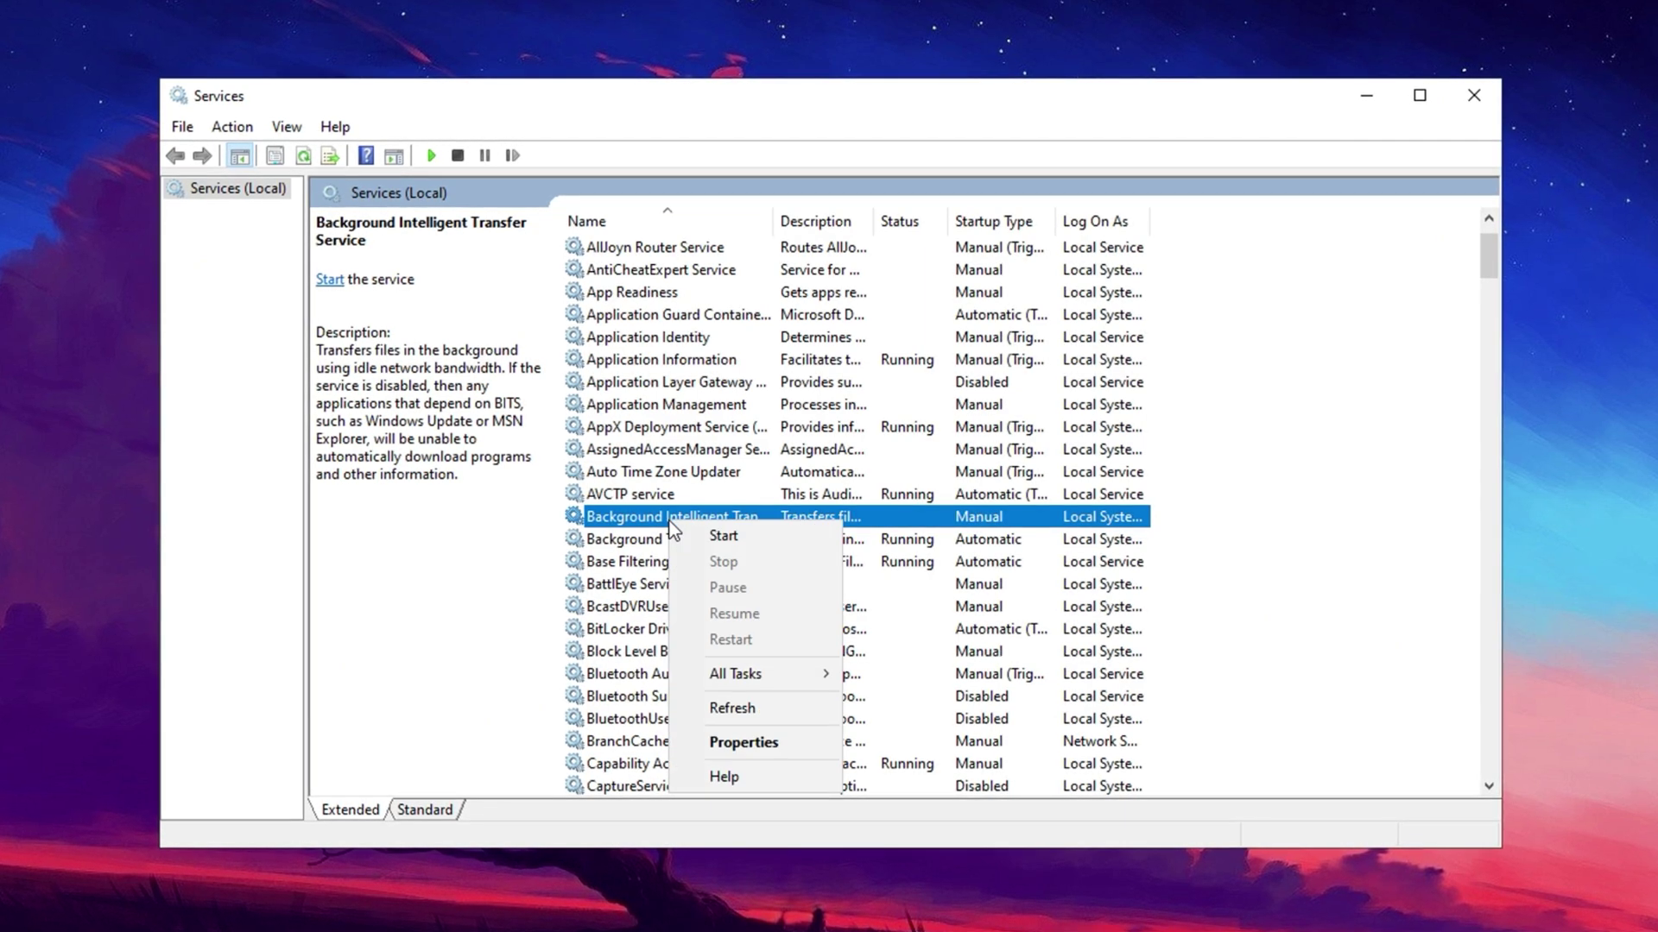
left_click(702, 745)
left_click(775, 452)
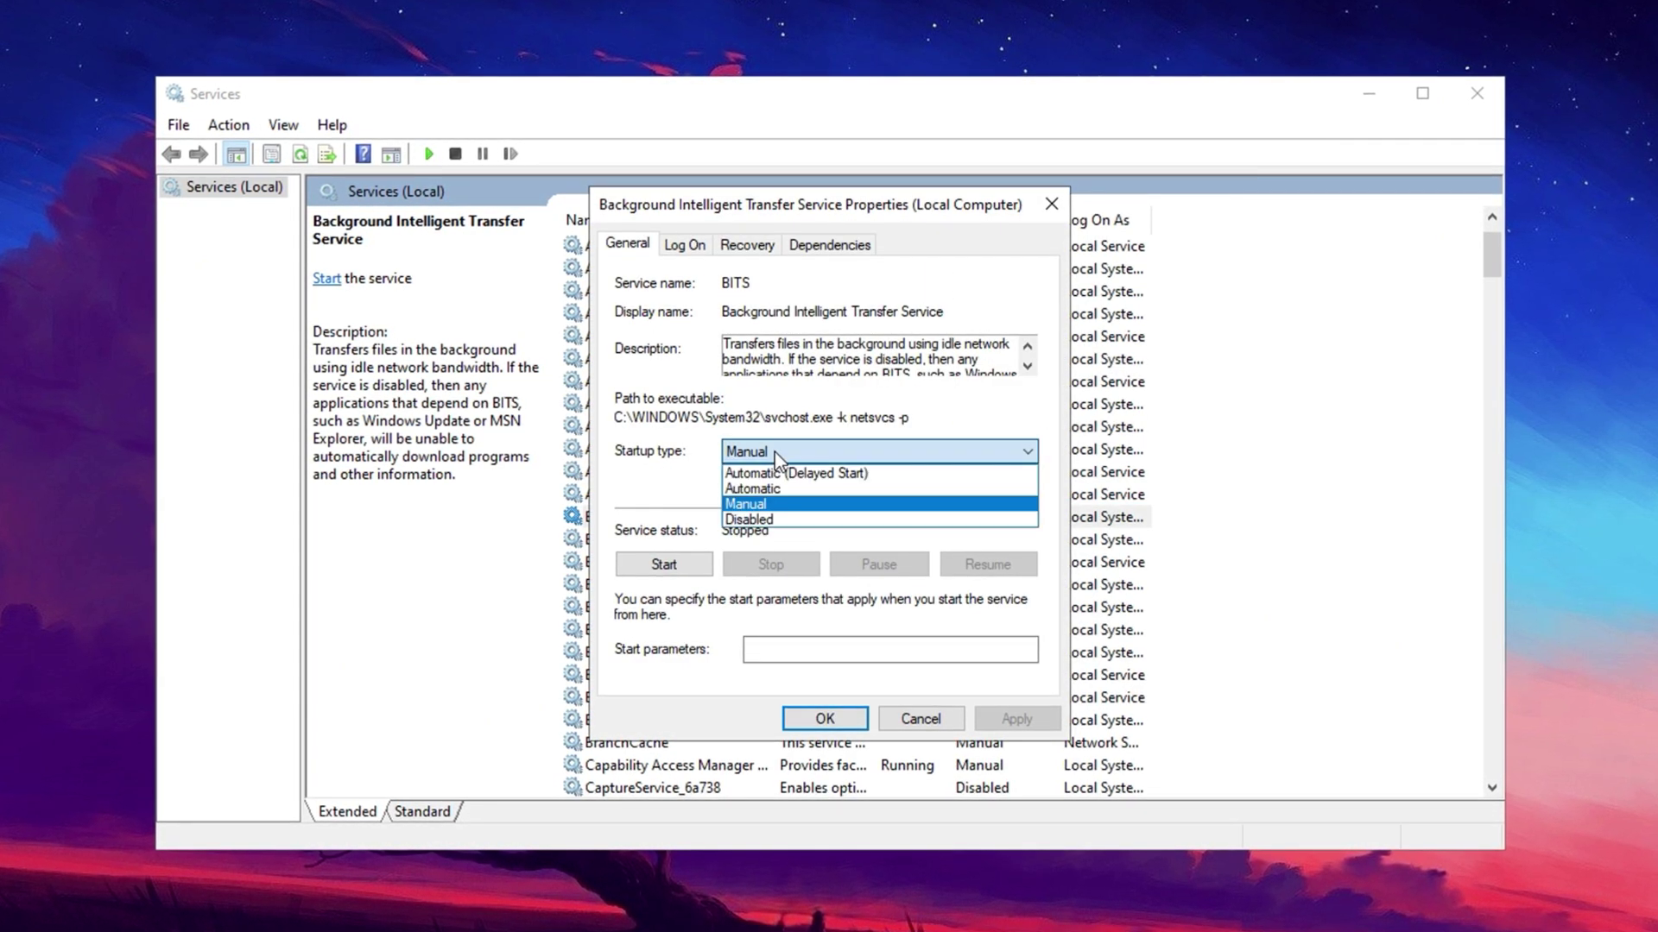
left_click(749, 521)
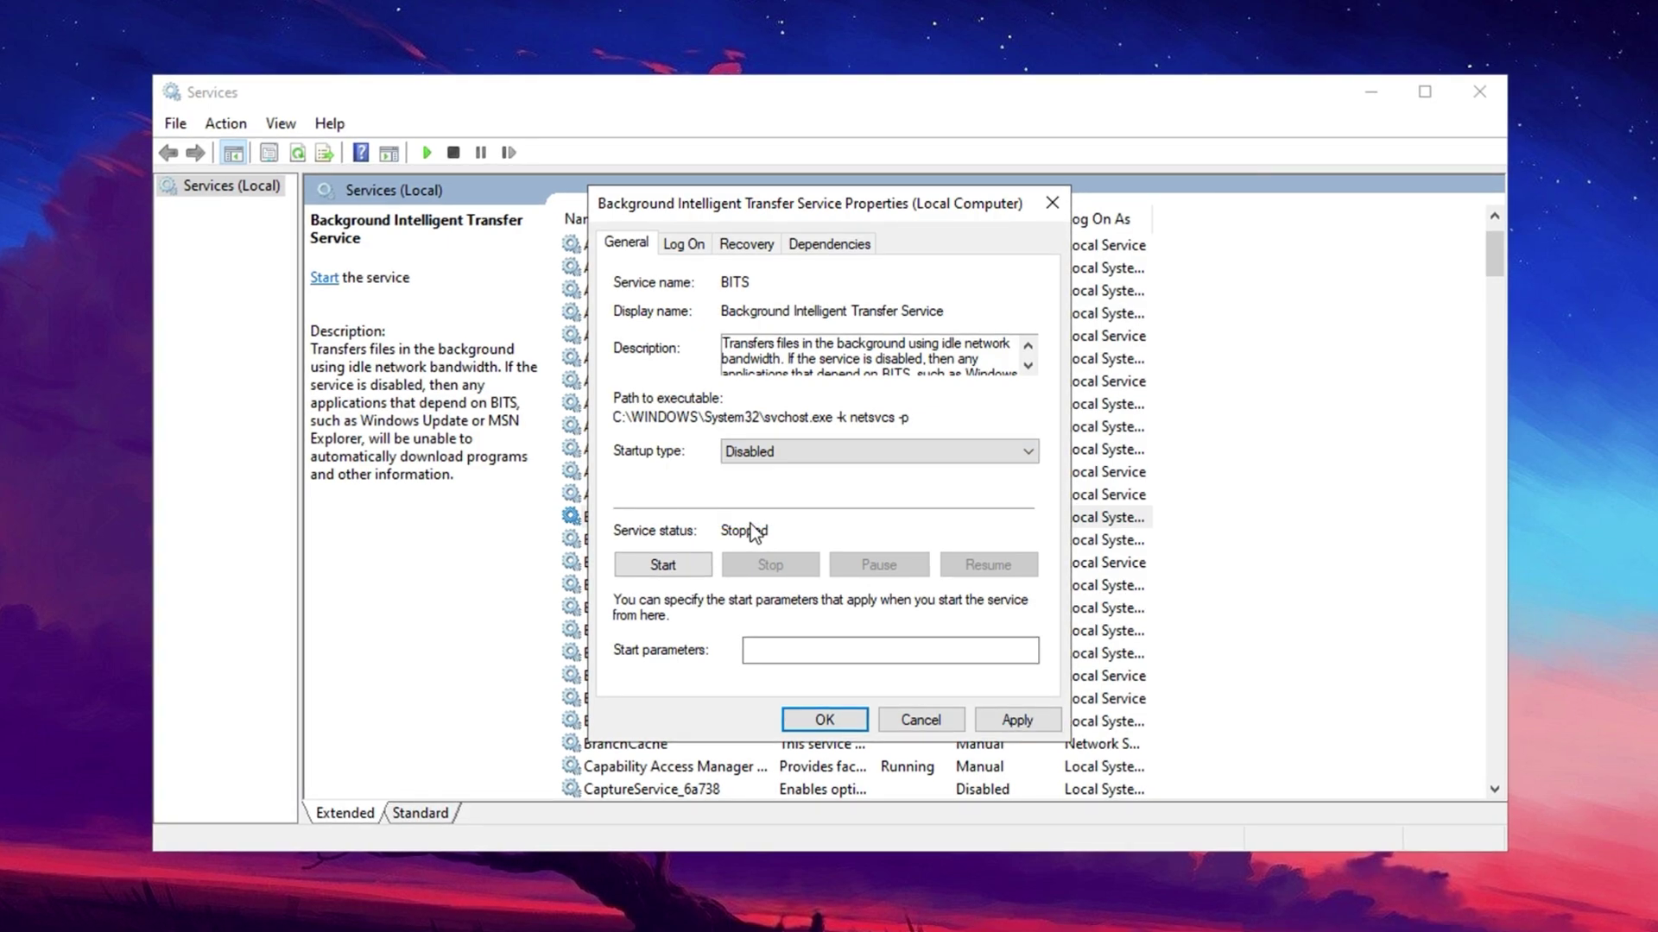
left_click(1046, 728)
left_click(842, 720)
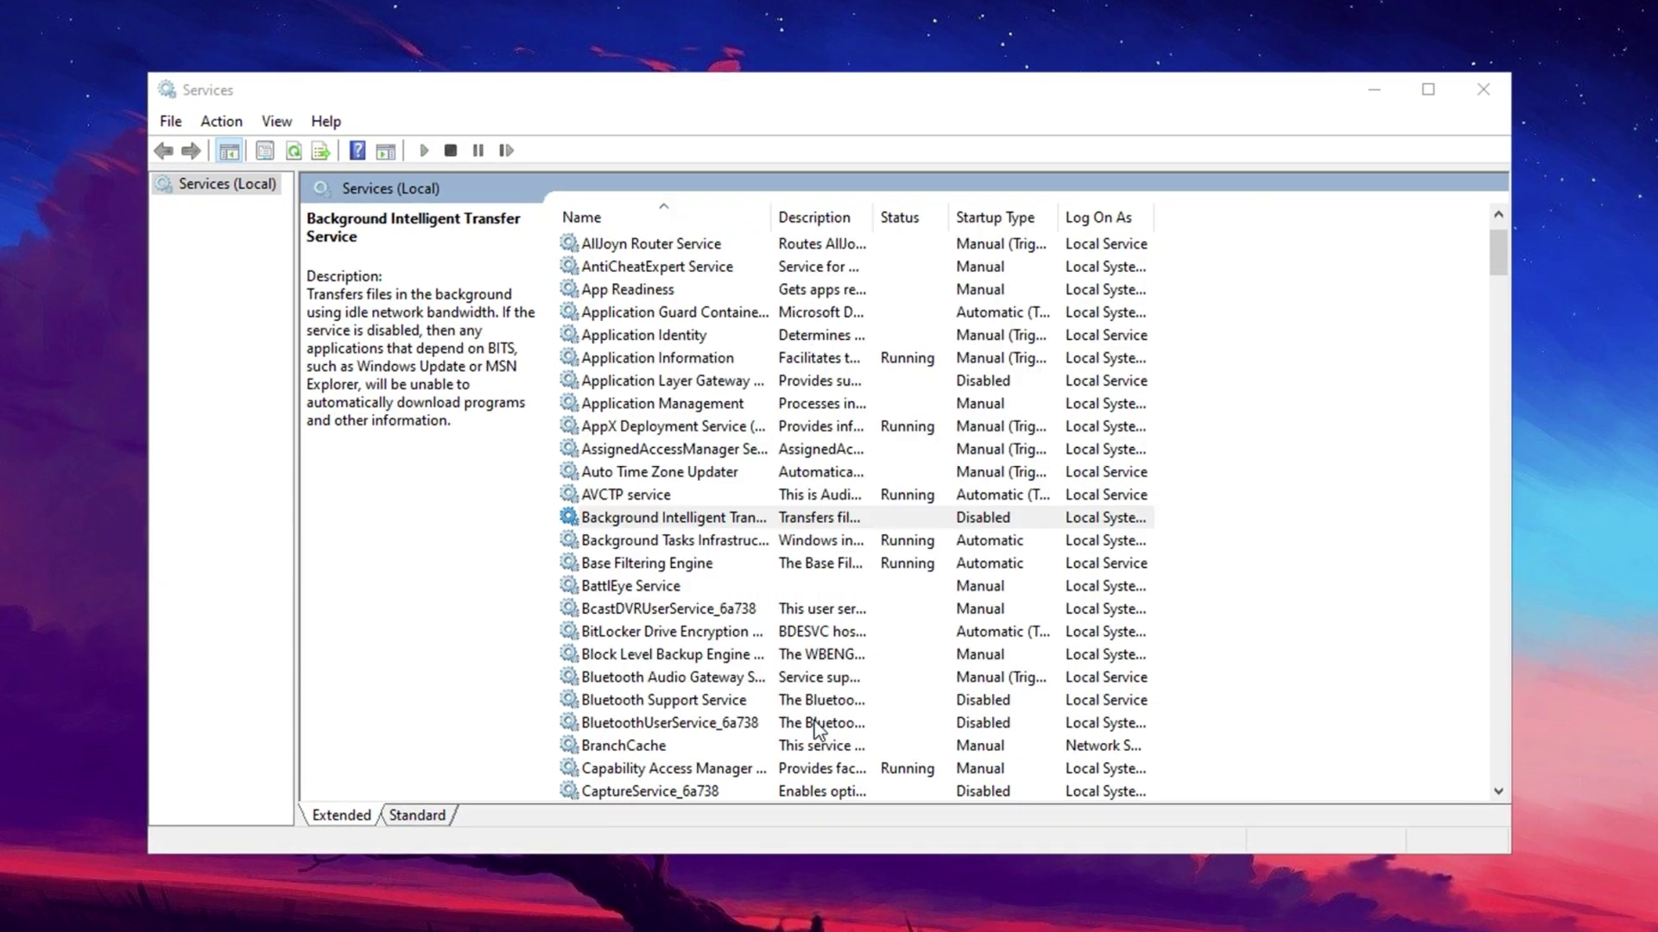
right_click(641, 516)
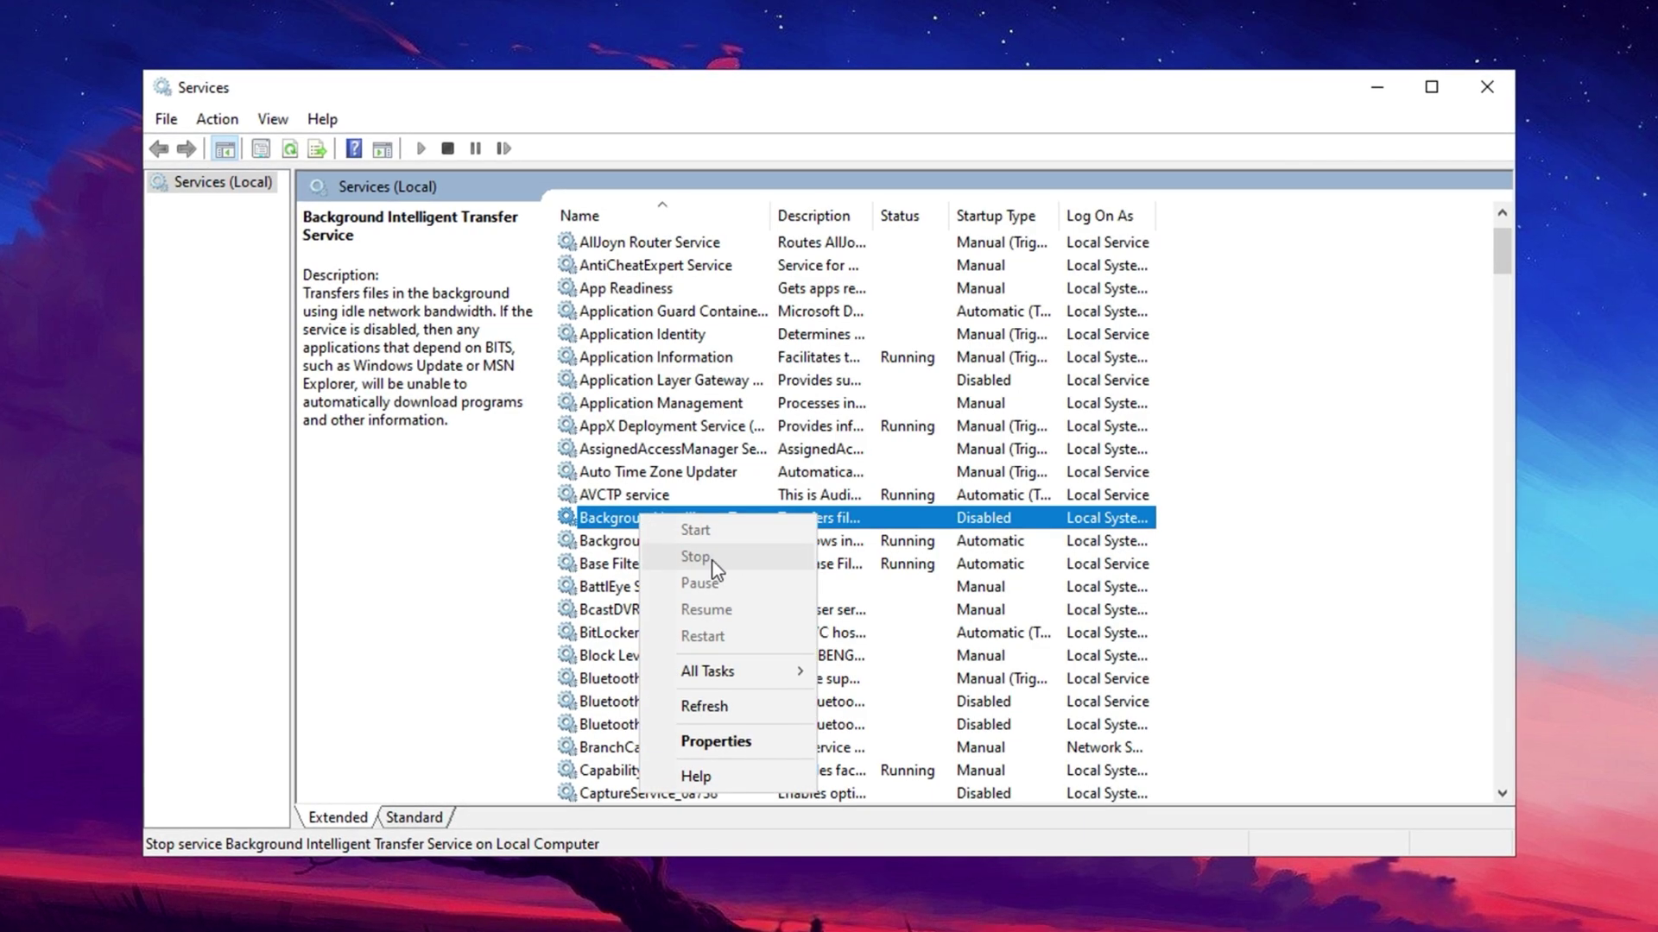
left_click(635, 523)
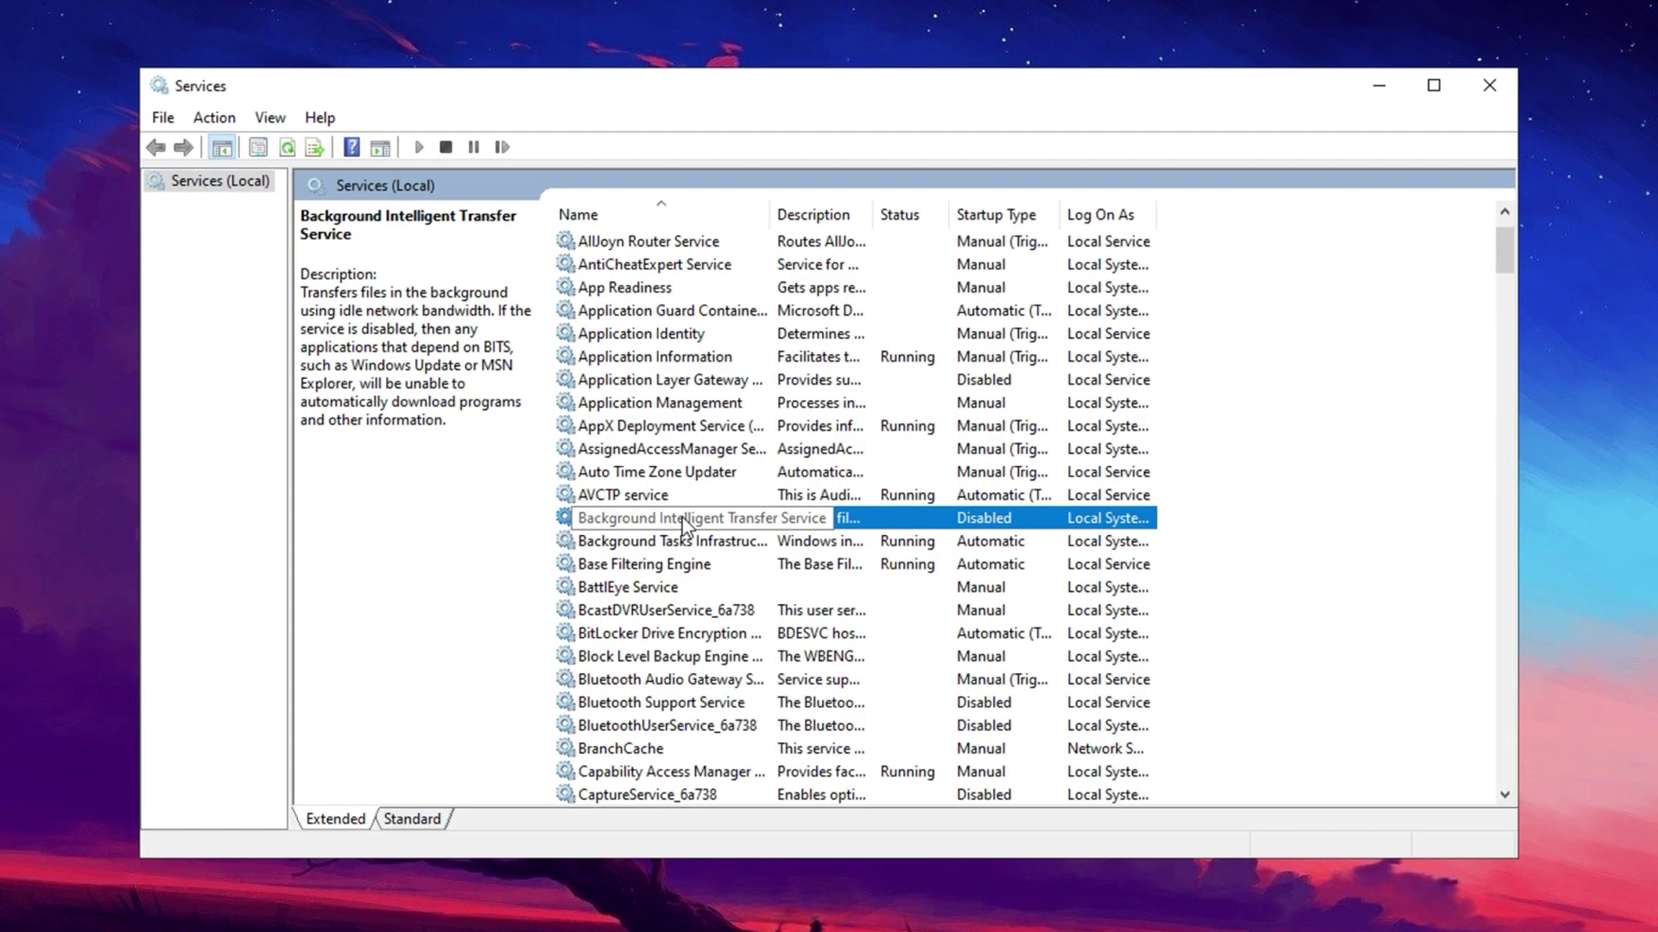
scroll(682, 525, "down", 9)
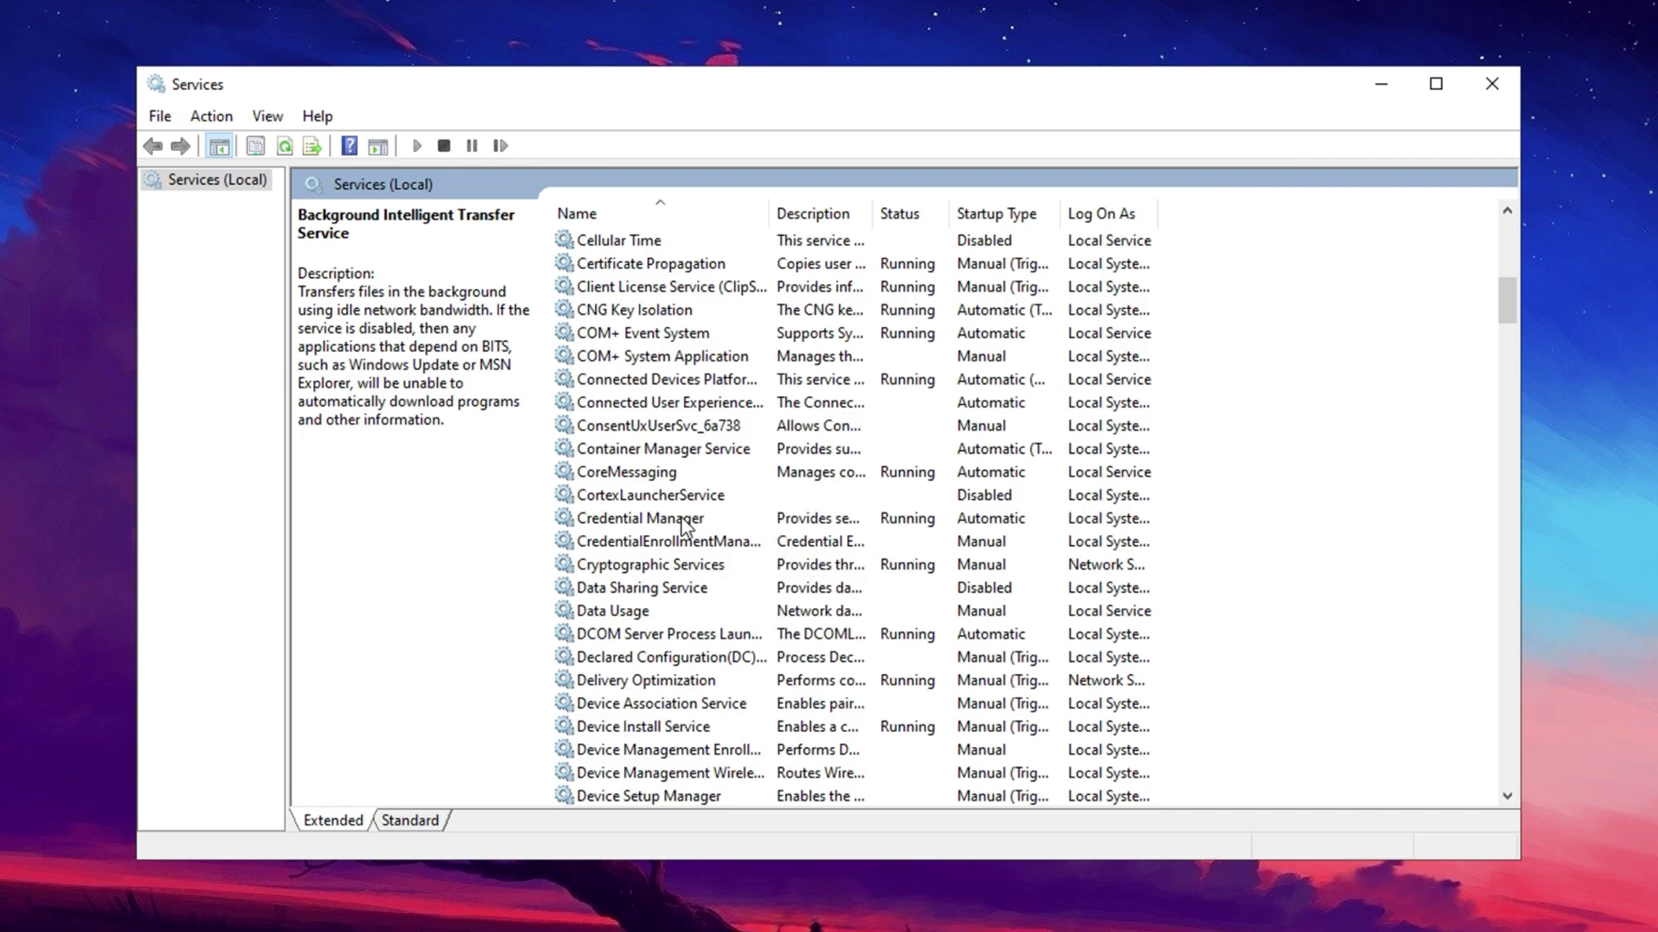
scroll(682, 525, "down", 6)
key("r")
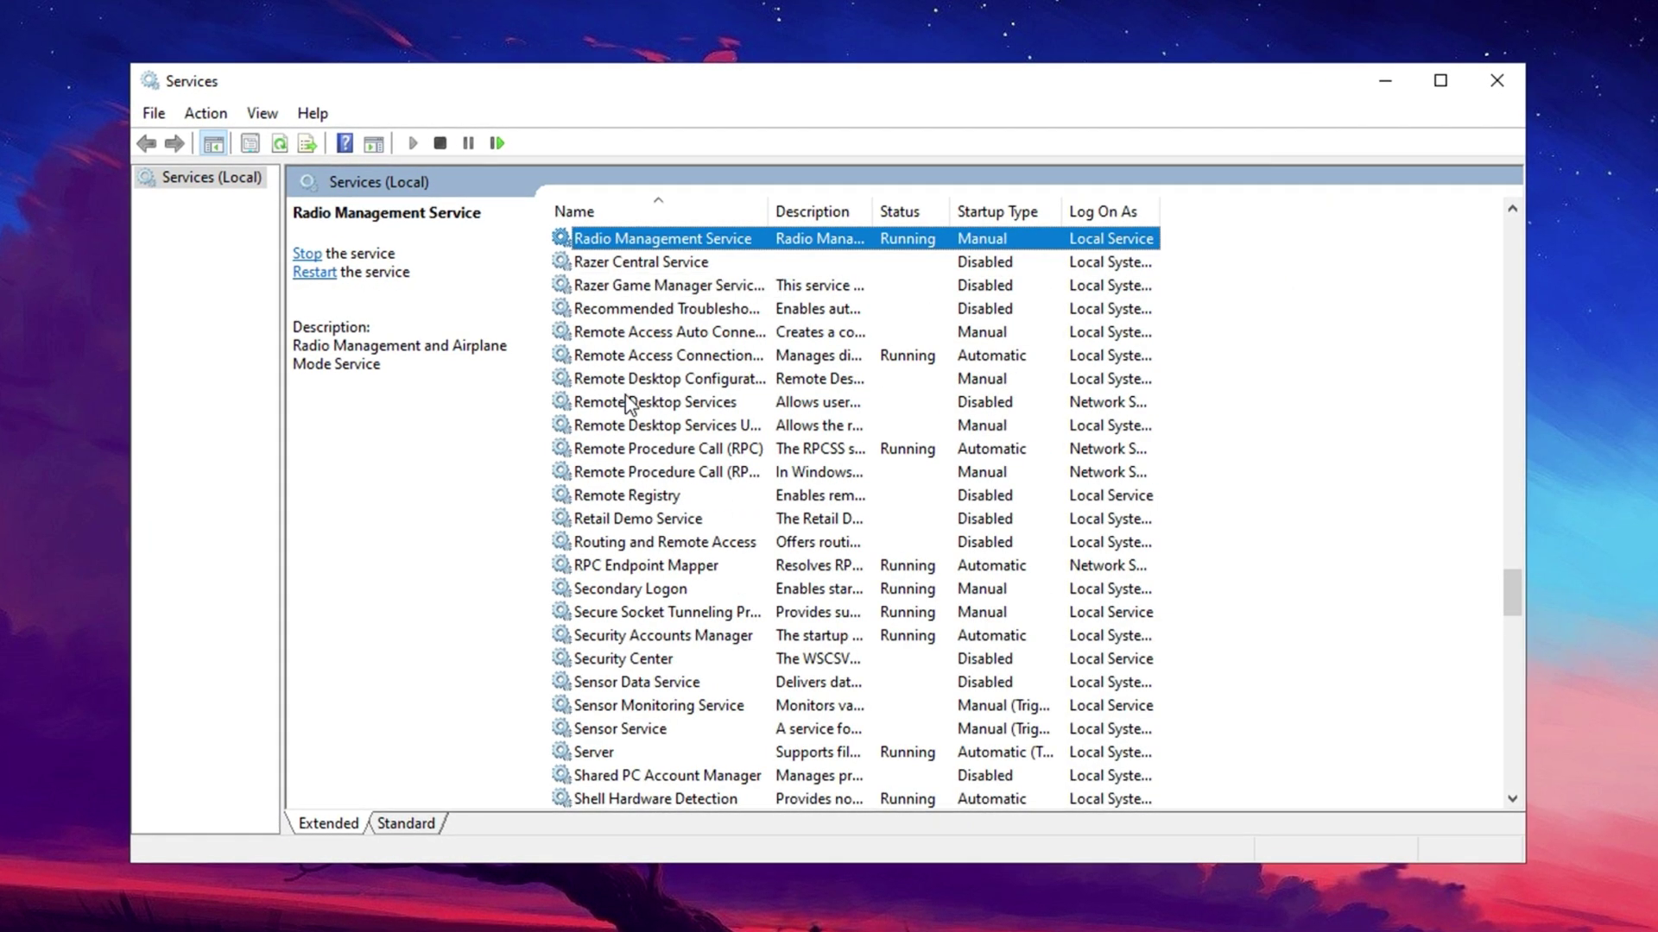
left_click(652, 399)
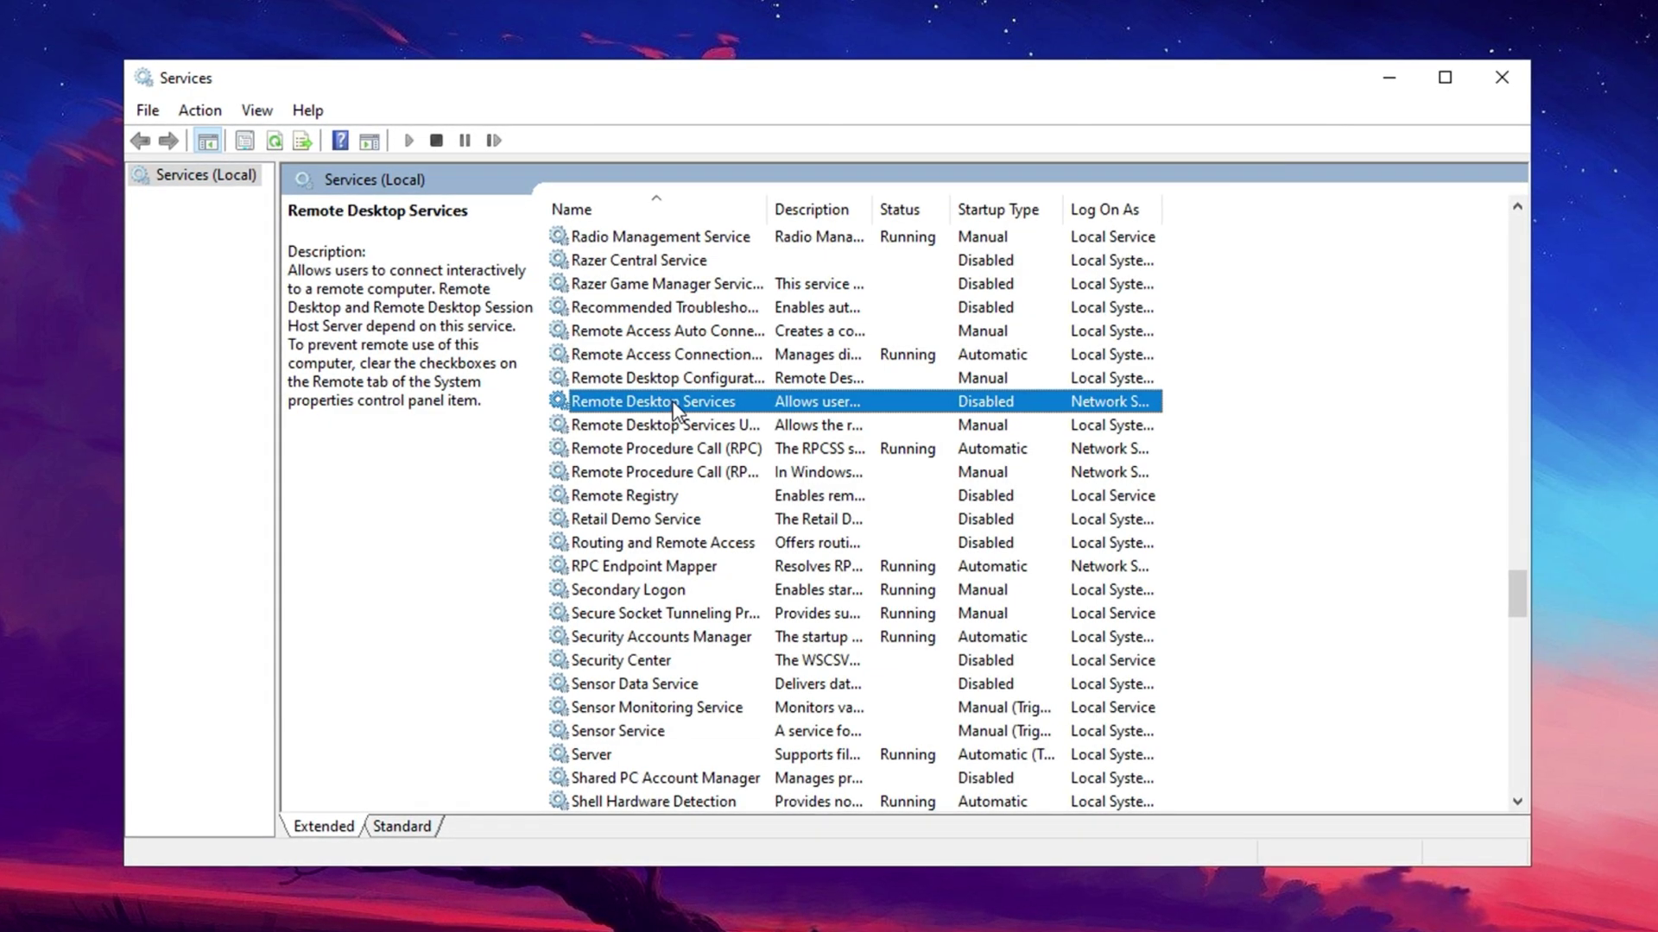
right_click(672, 401)
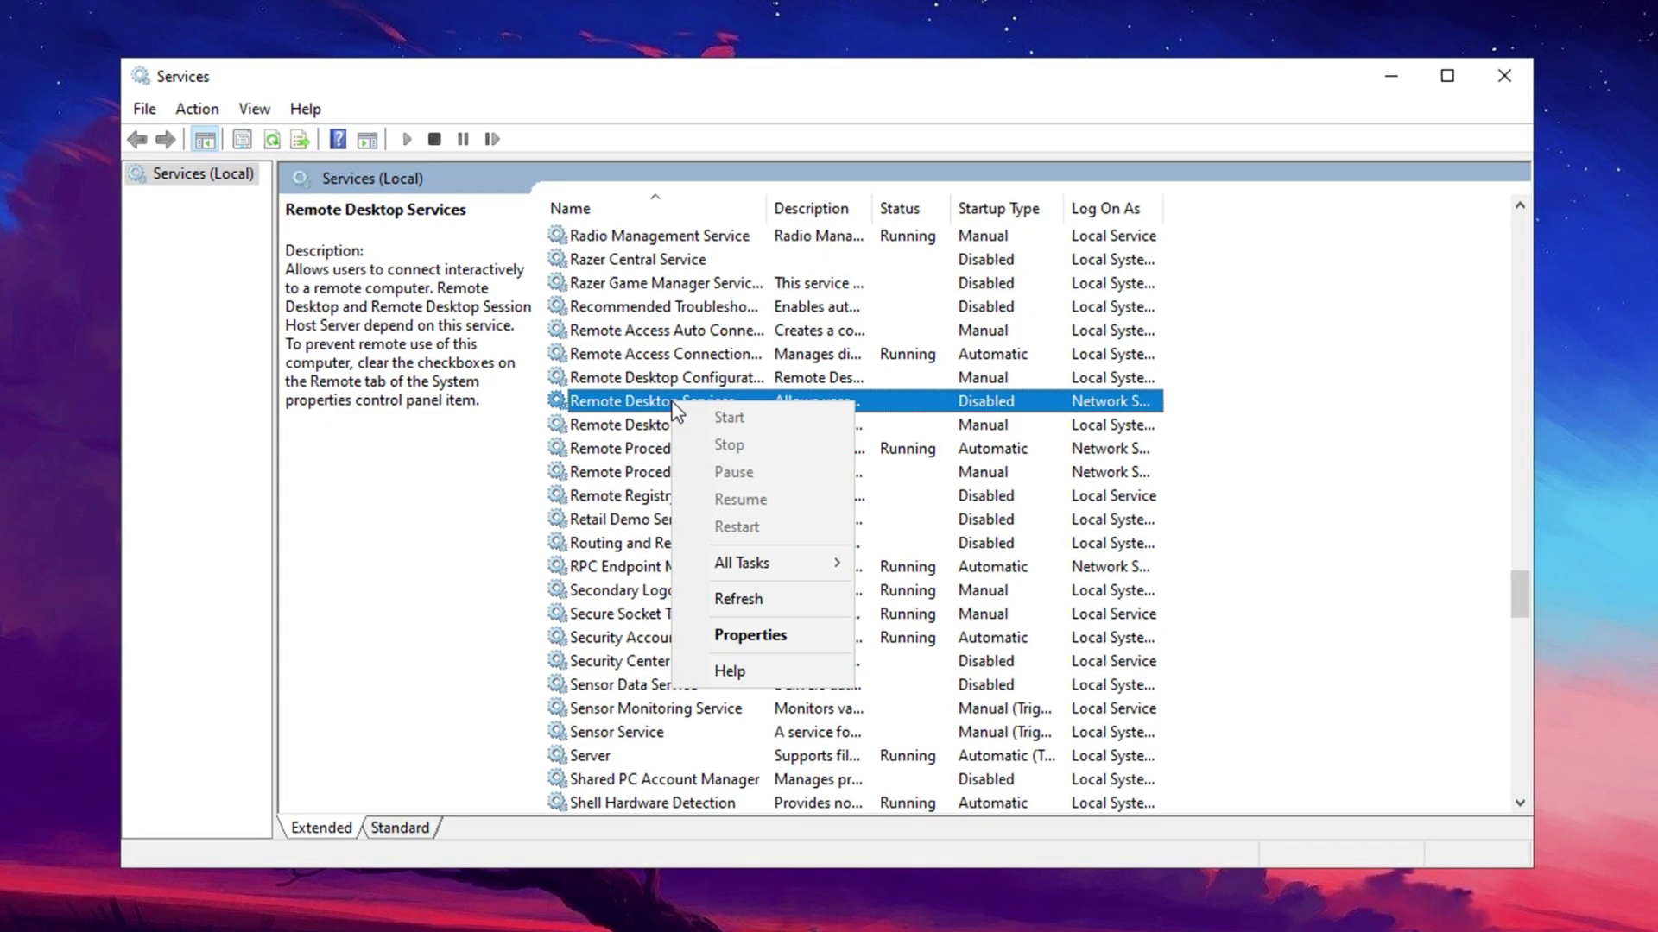
left_click(717, 630)
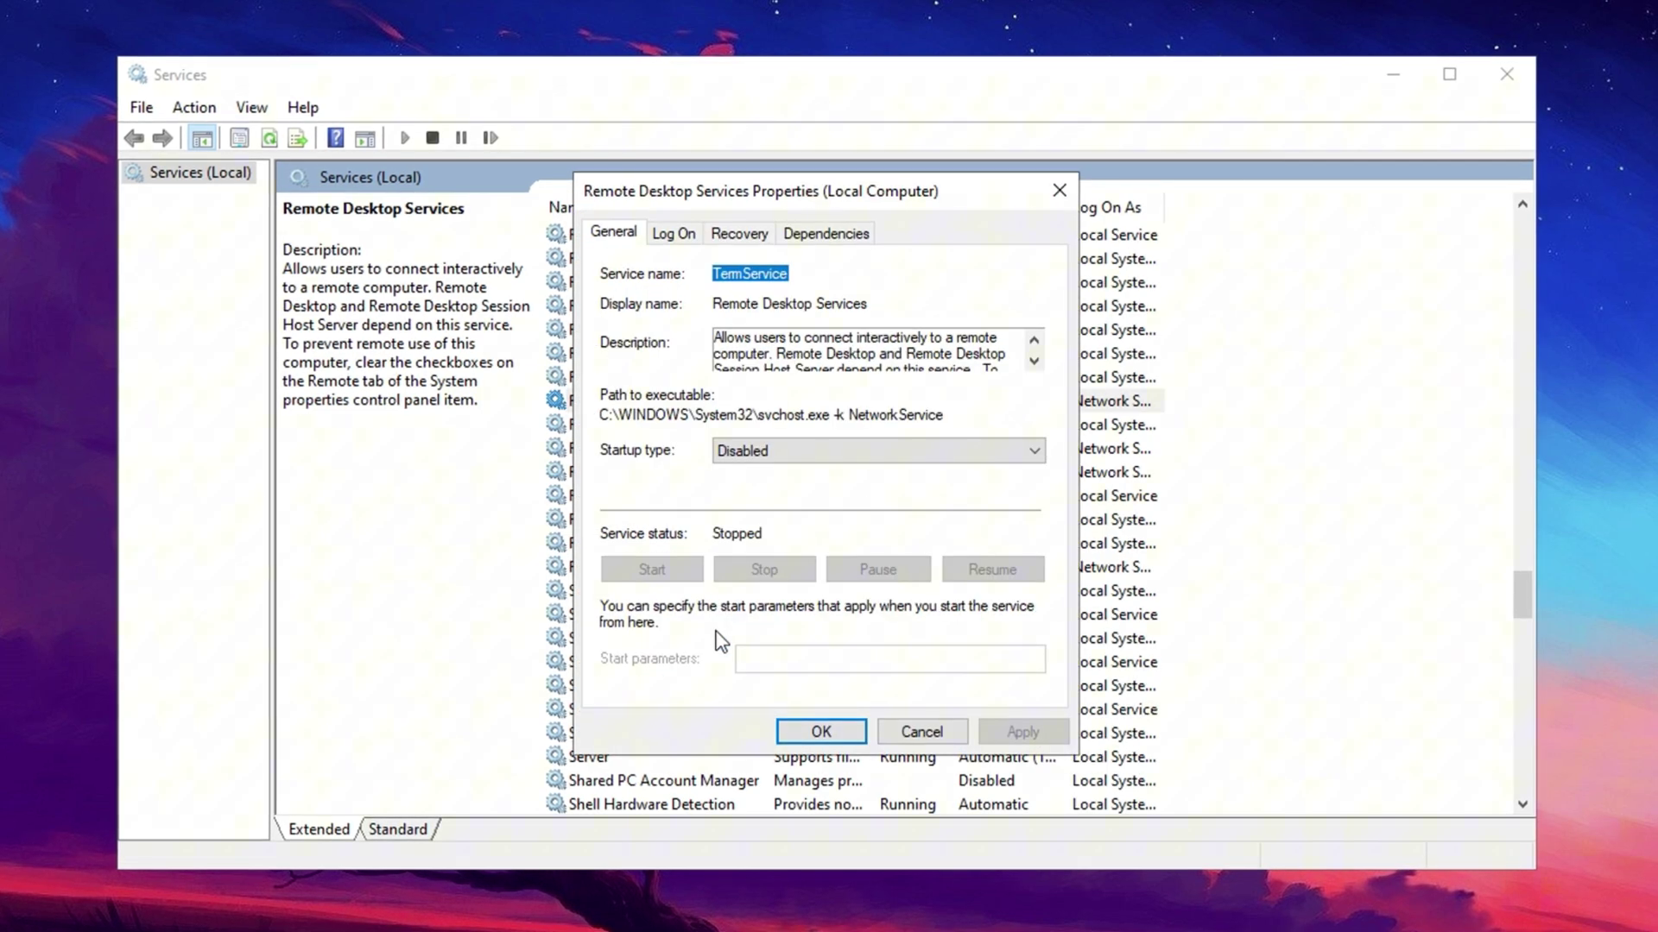
left_click(754, 457)
left_click(755, 458)
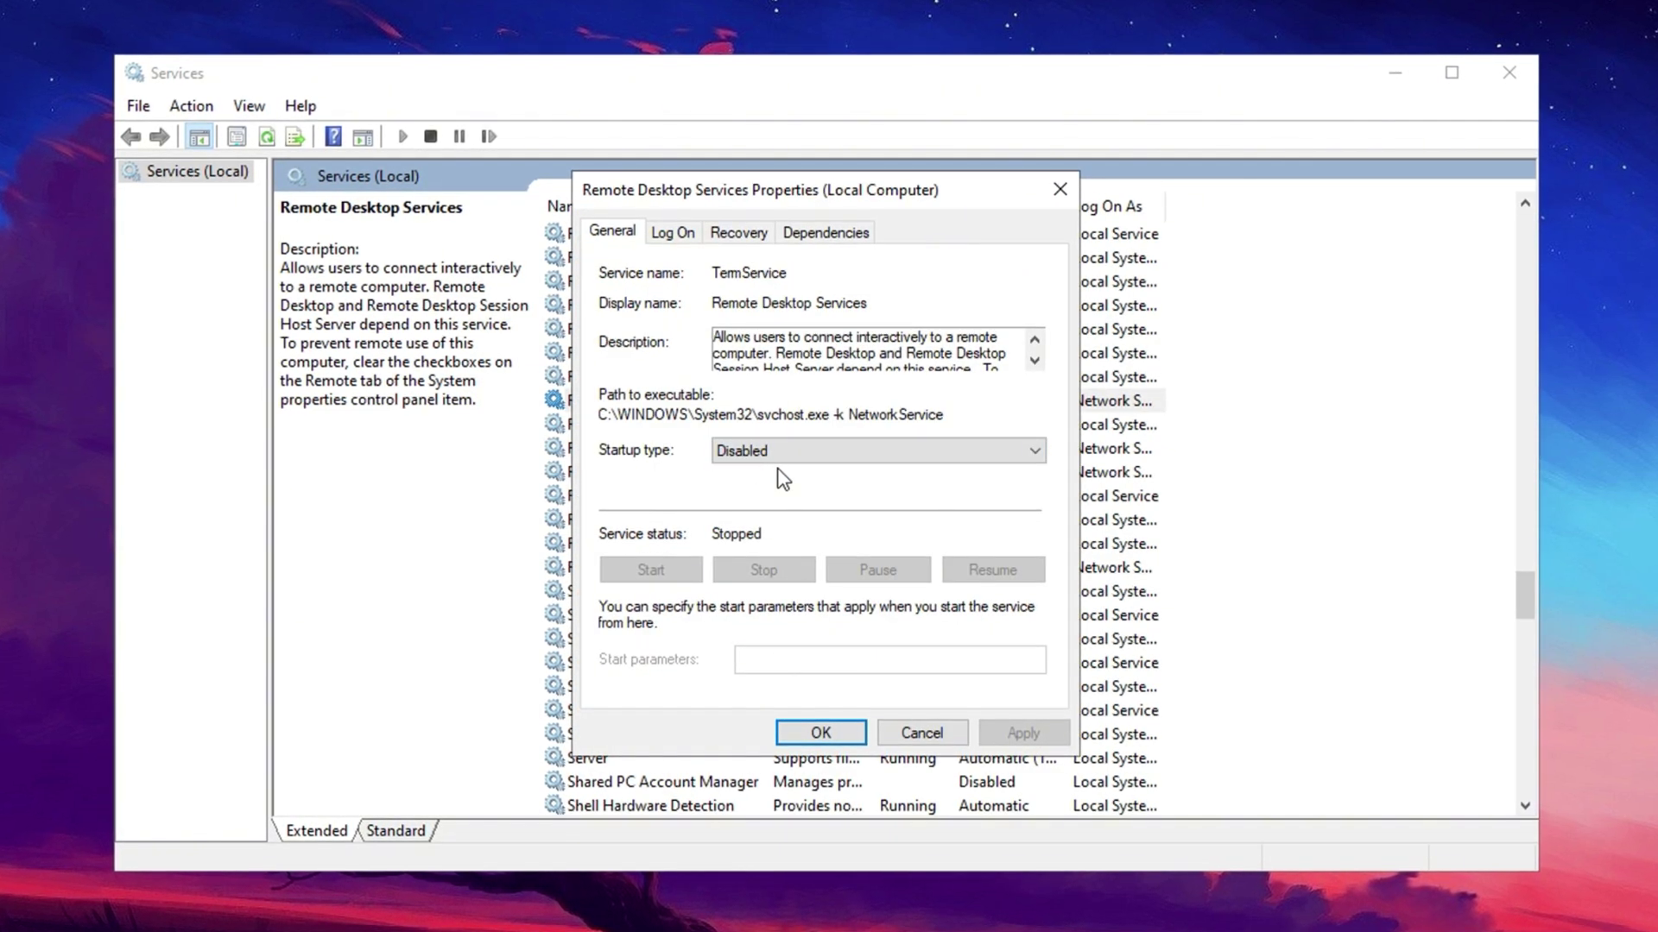
left_click(825, 735)
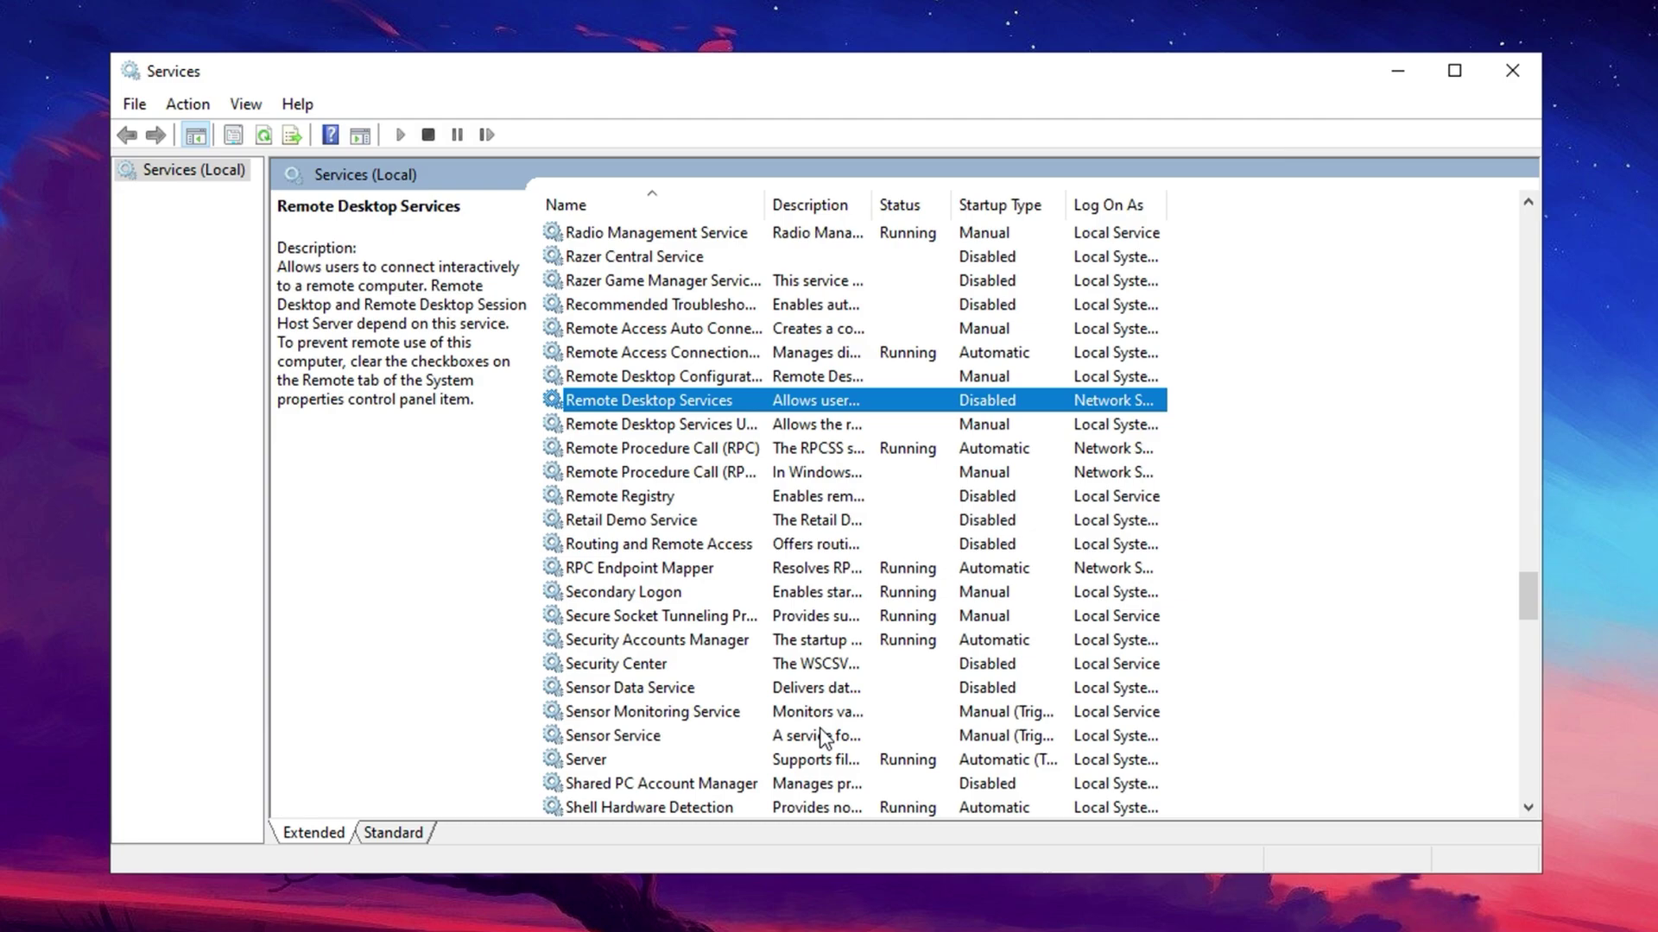
left_click(688, 594)
scroll(688, 594, "down", 3)
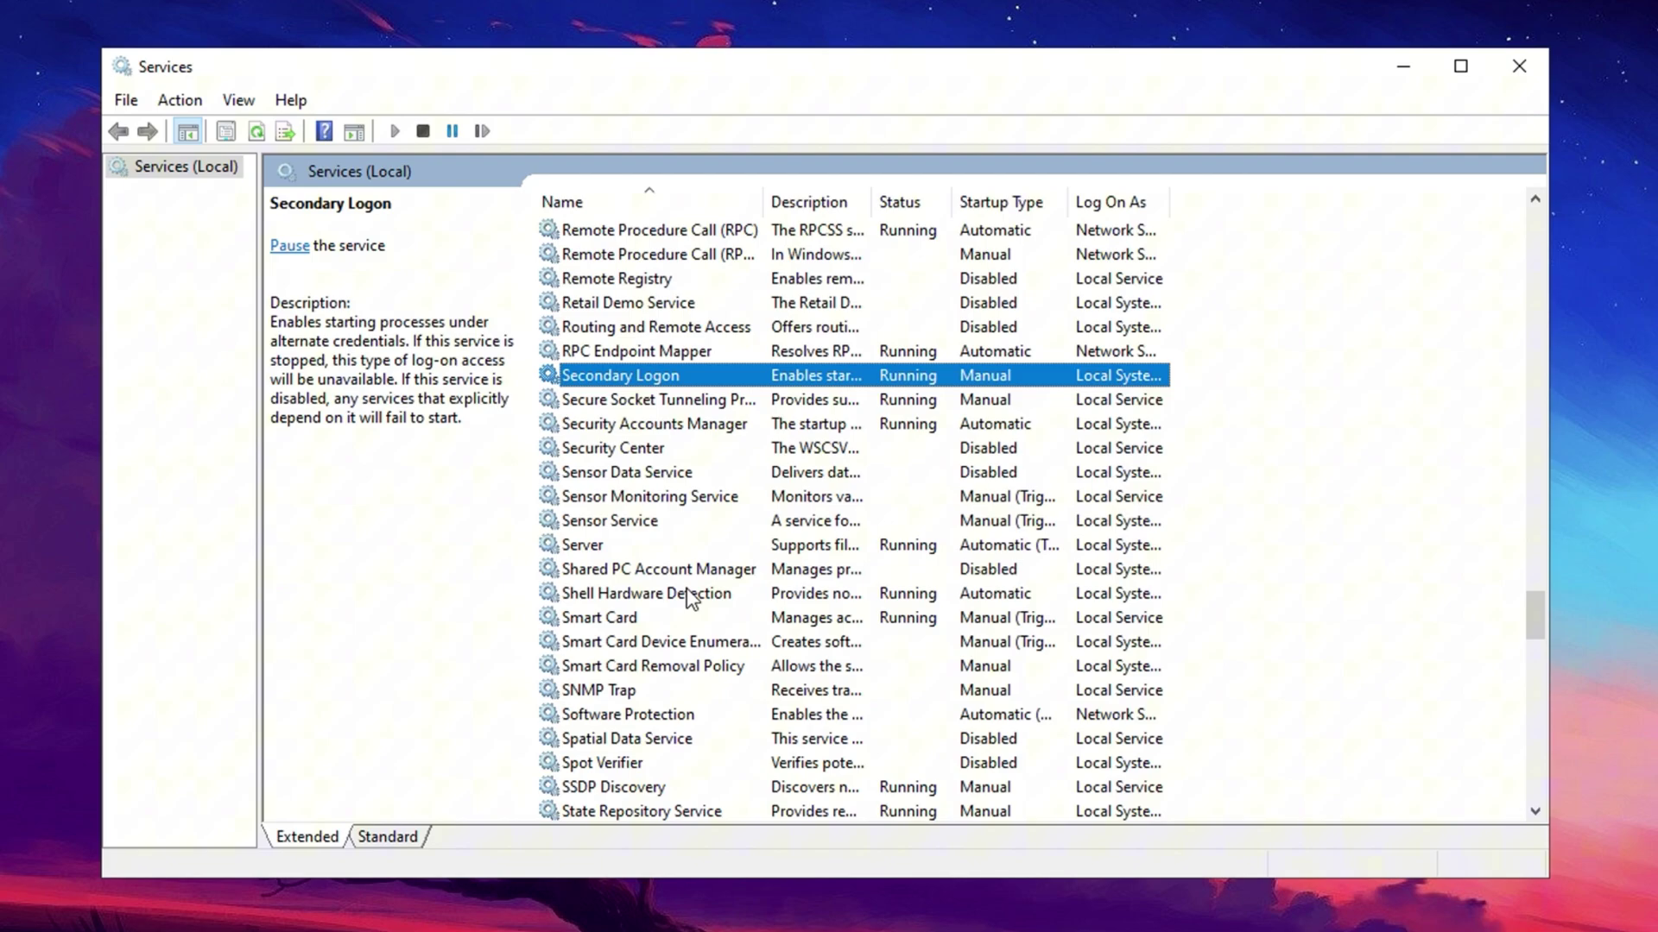
scroll(660, 673, "down", 2)
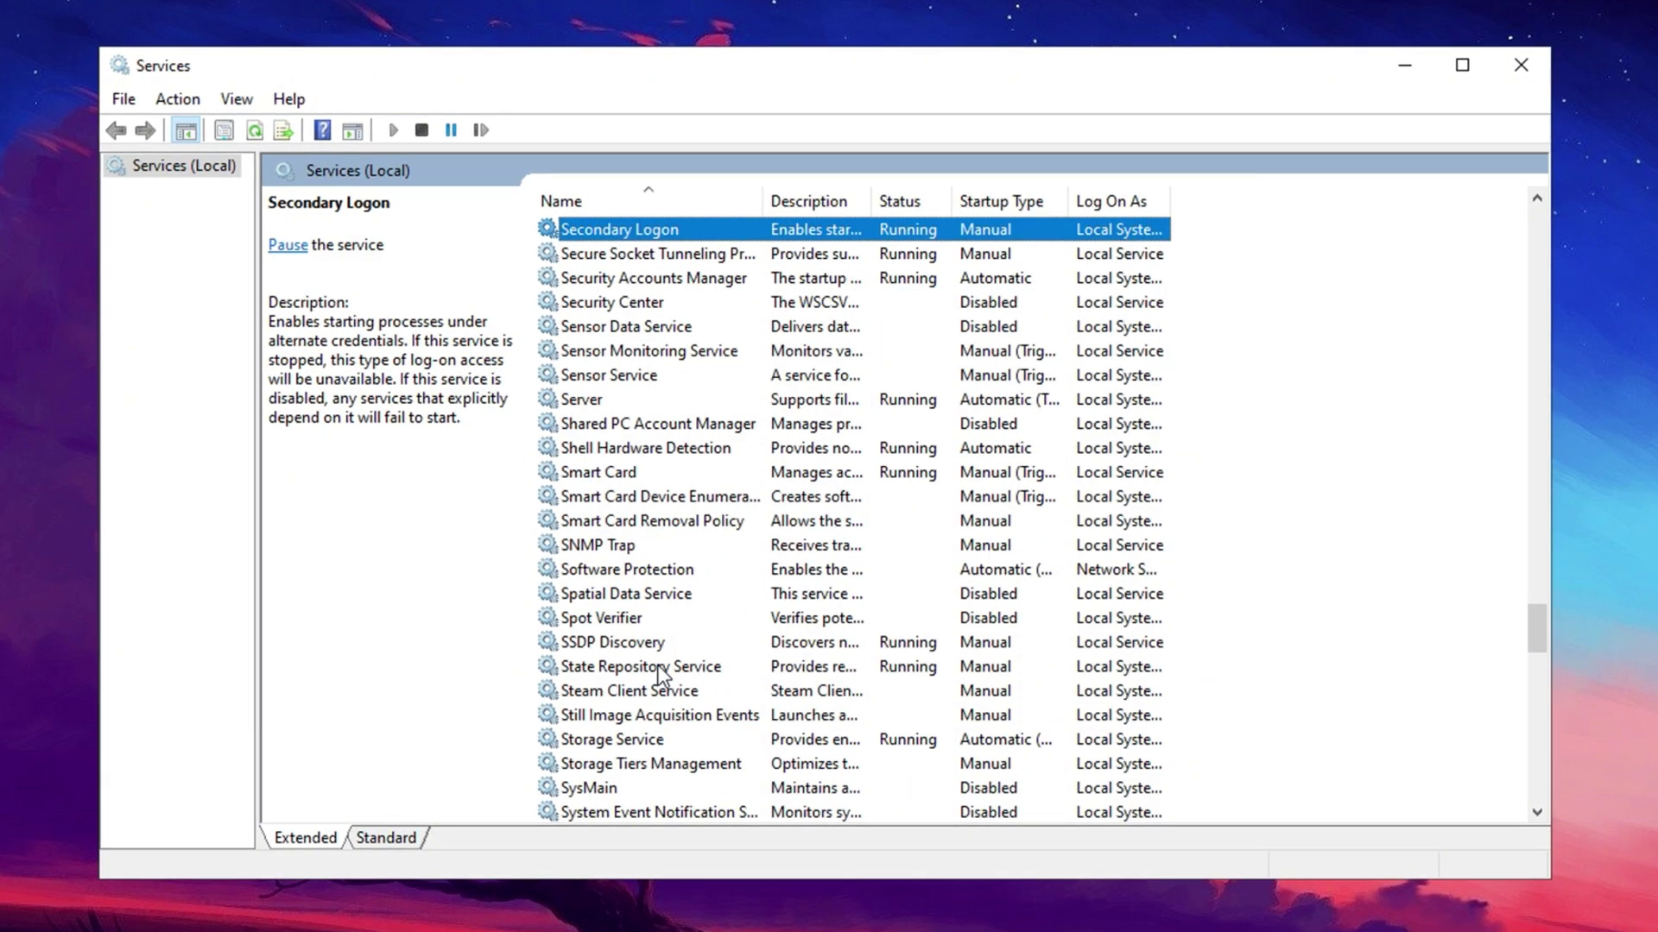
scroll(660, 674, "down", 2)
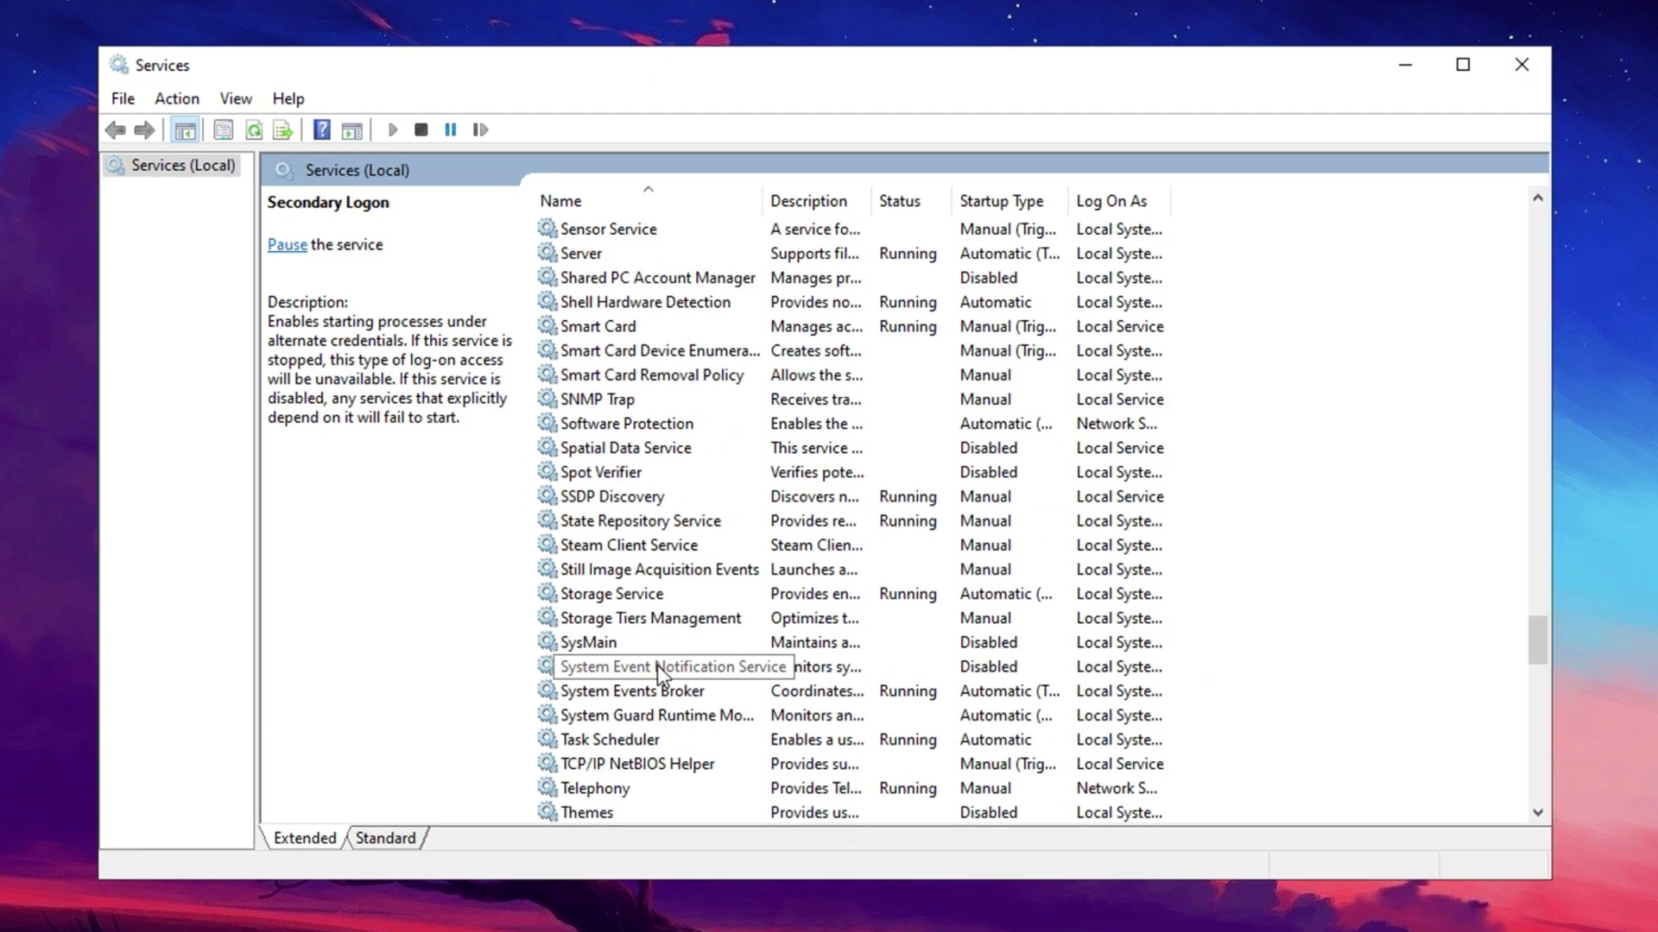
left_click(623, 641)
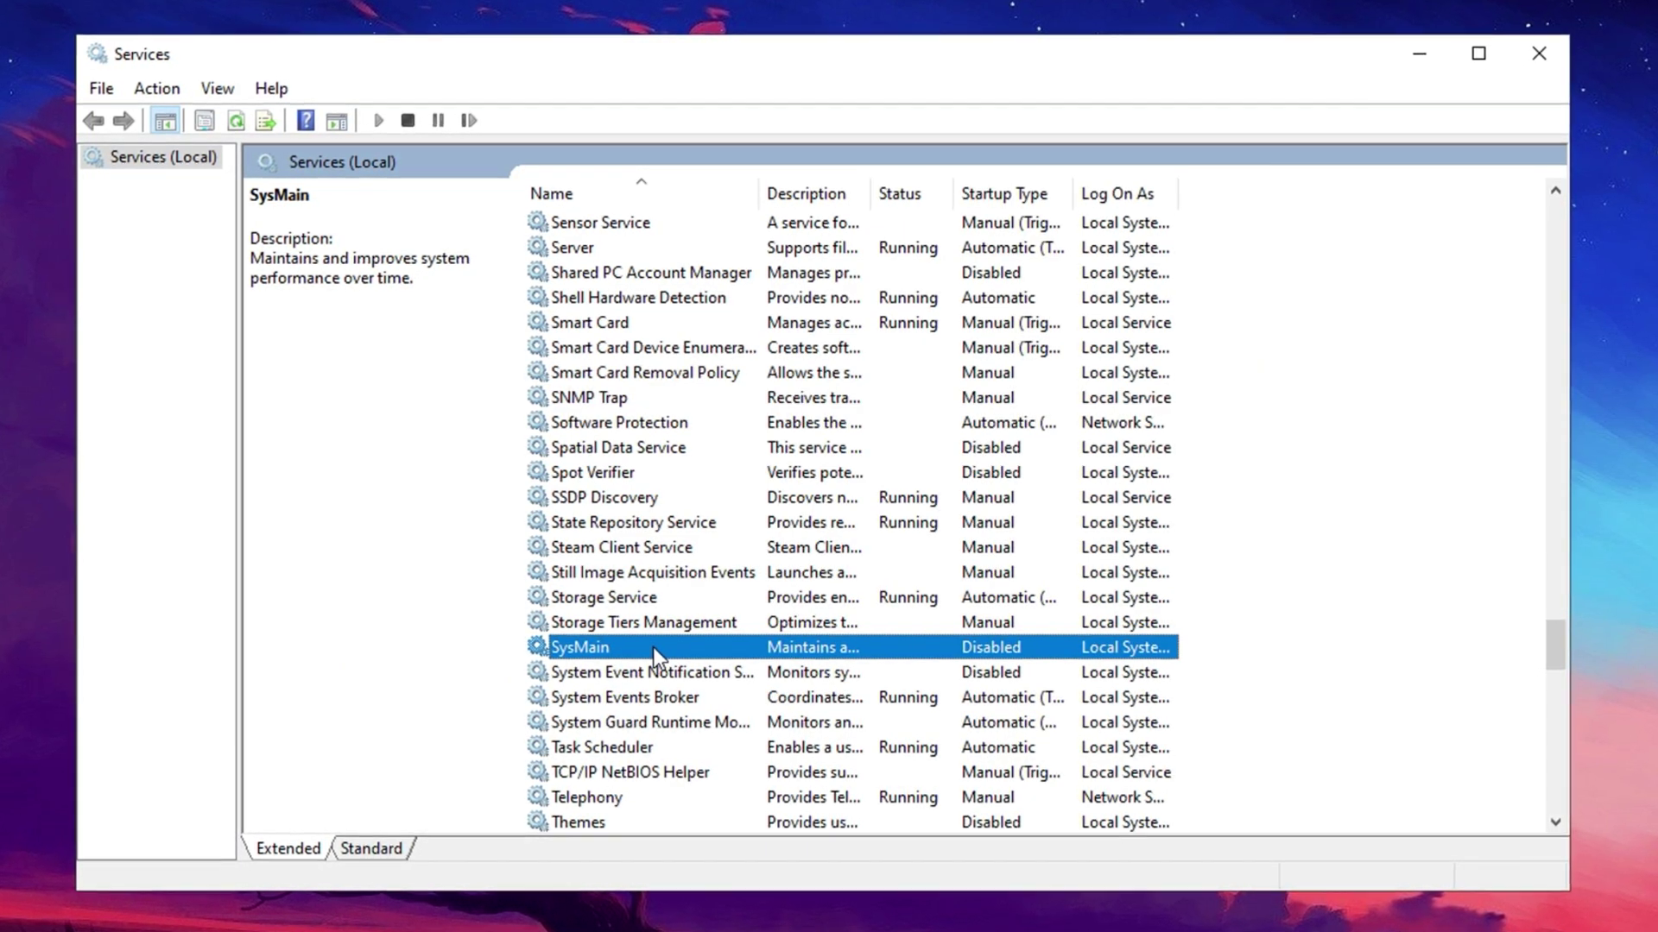
right_click(654, 647)
left_click(685, 902)
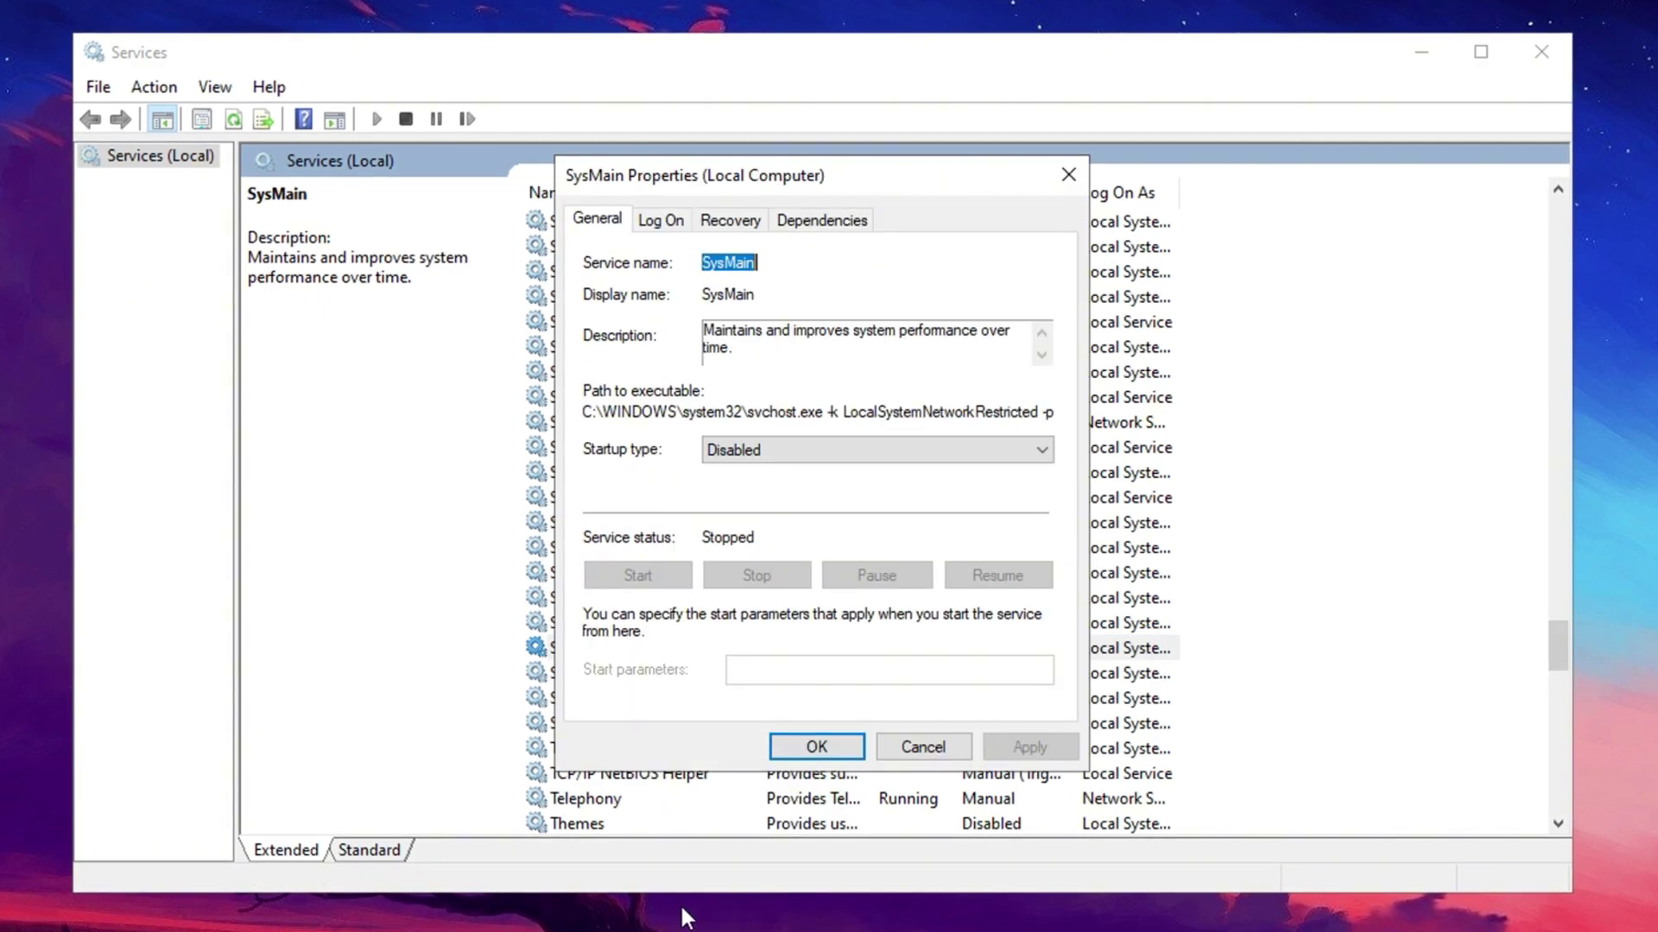
left_click(763, 453)
left_click(763, 452)
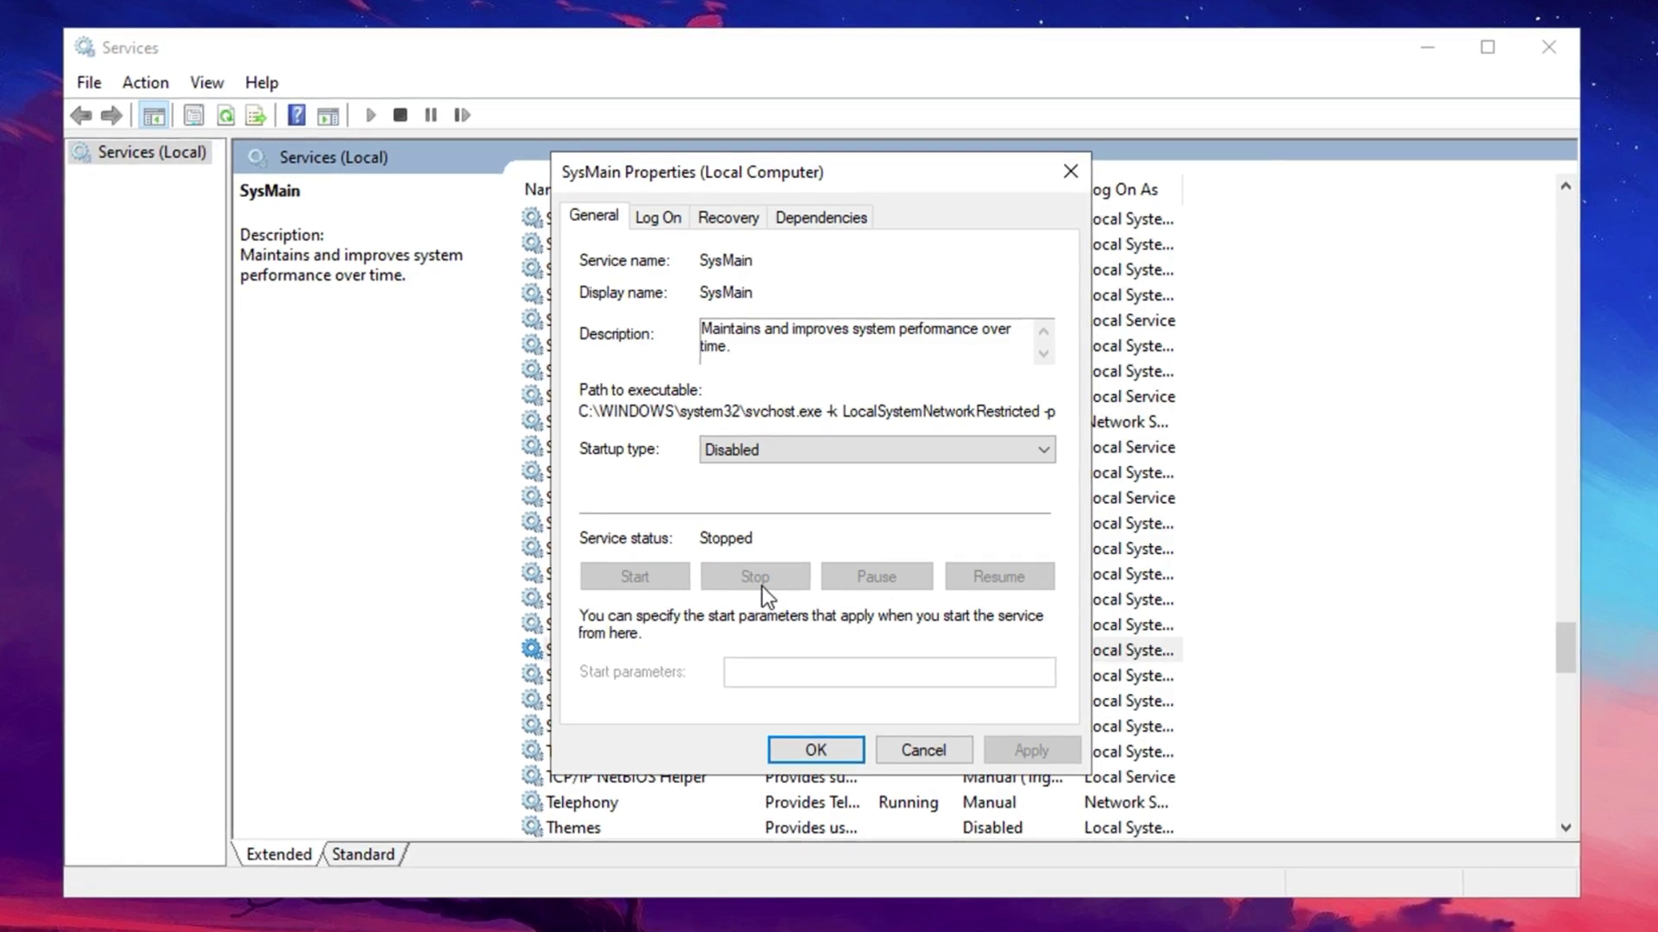
left_click(819, 747)
left_click(665, 655)
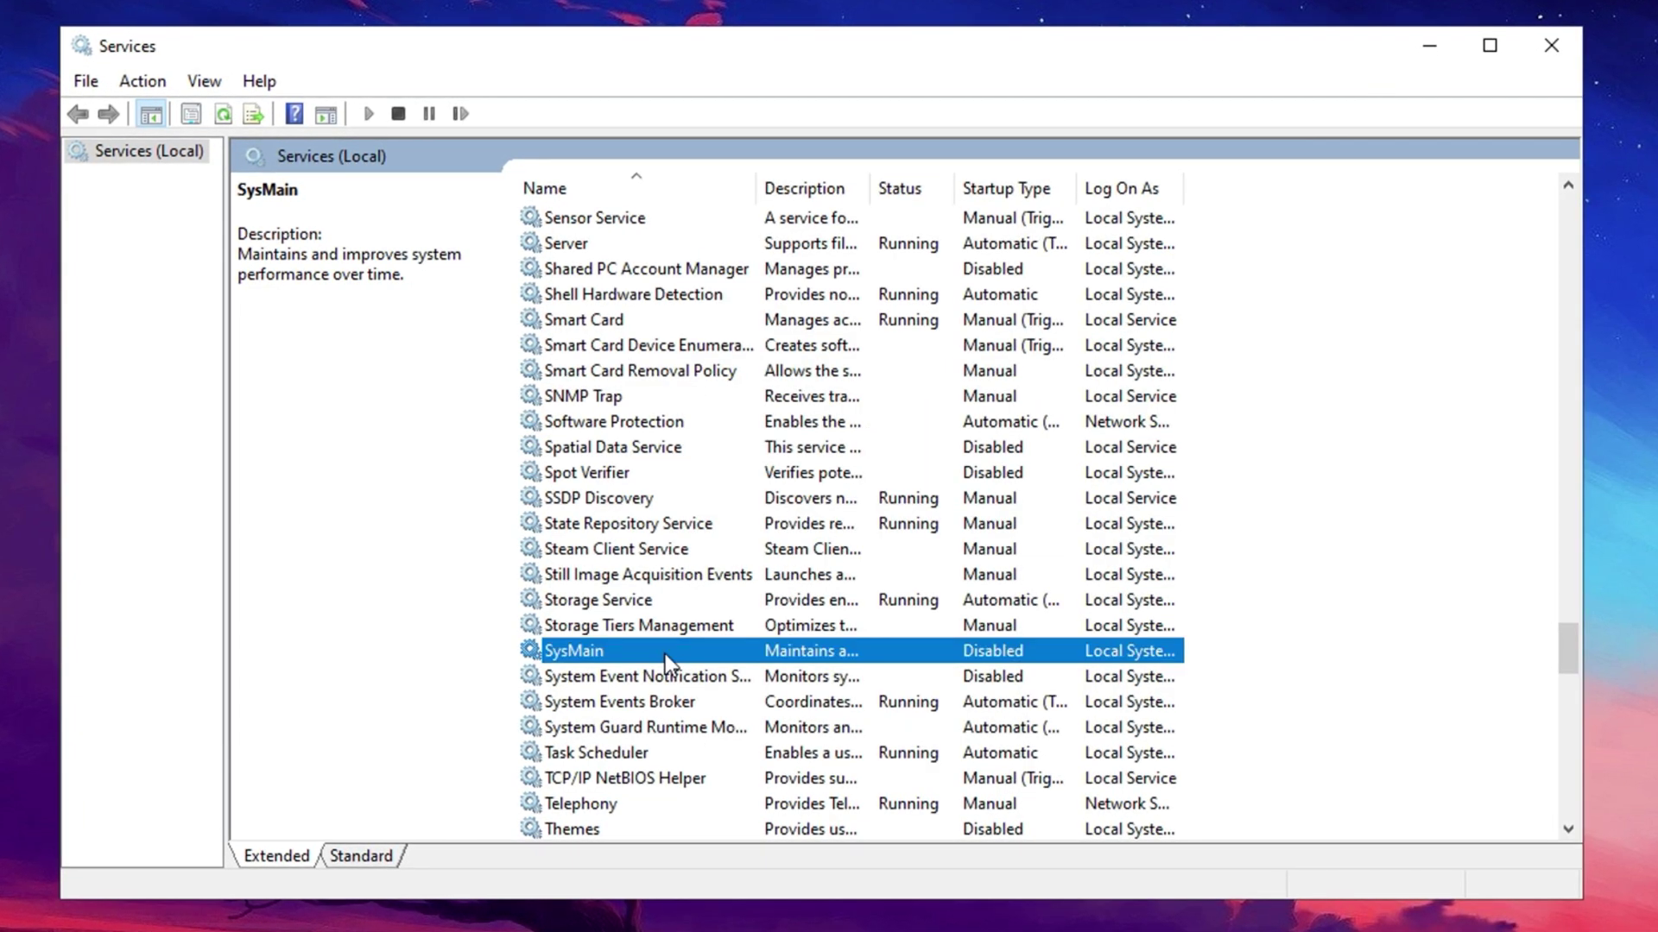
scroll(664, 655, "up", 18)
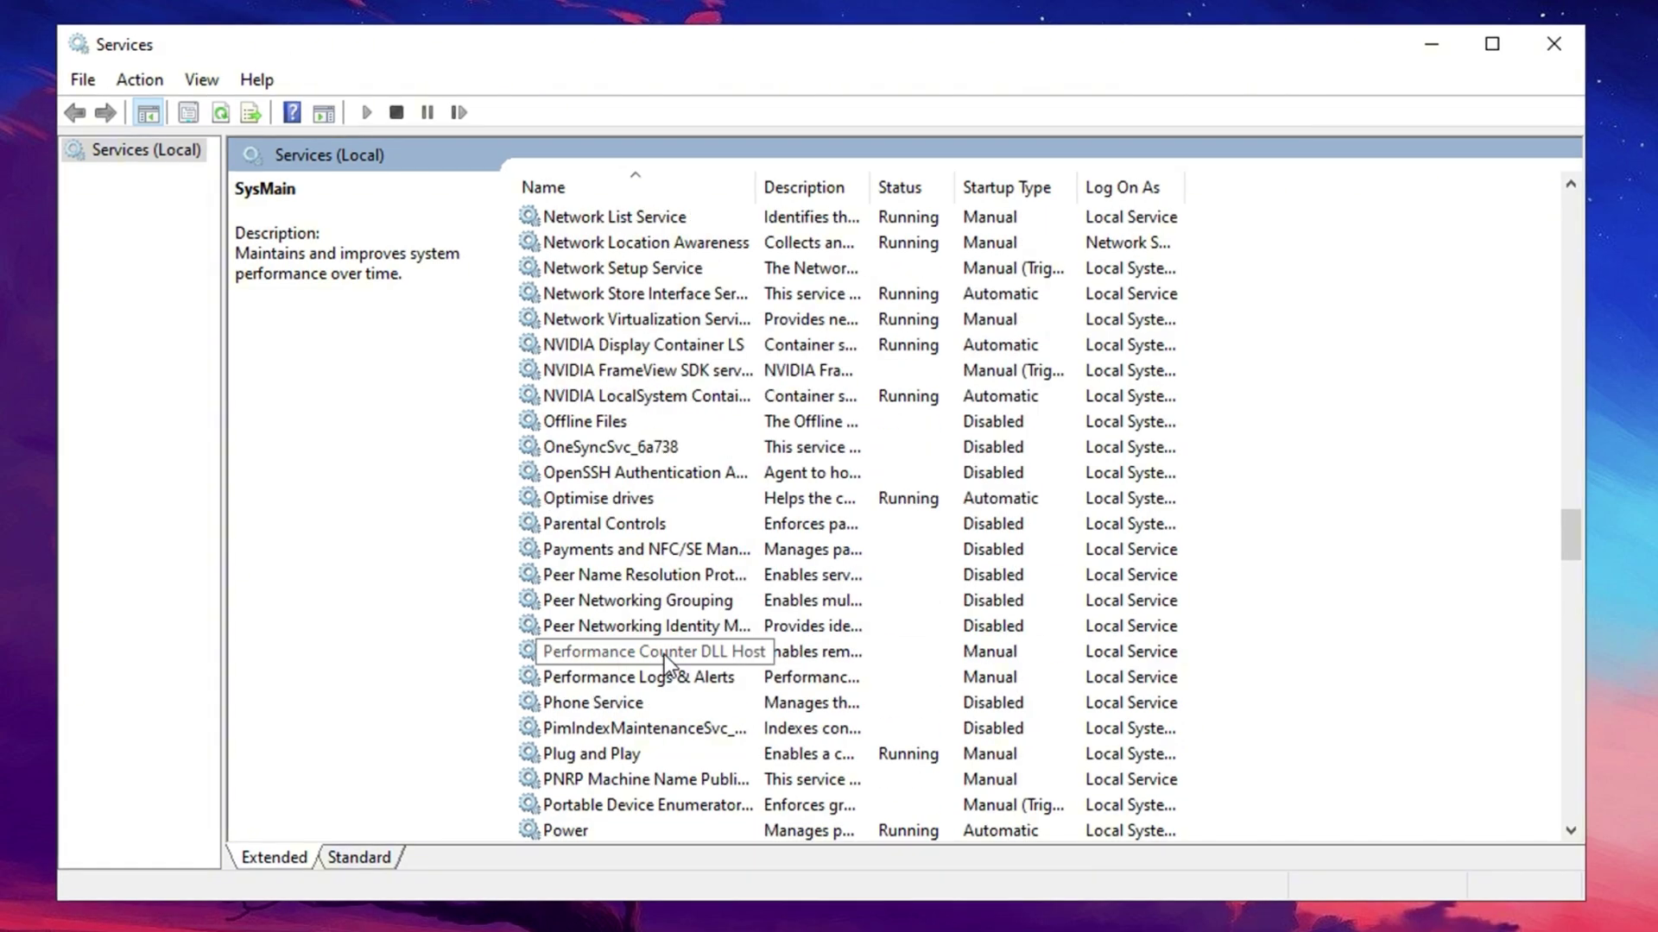
scroll(664, 655, "up", 20)
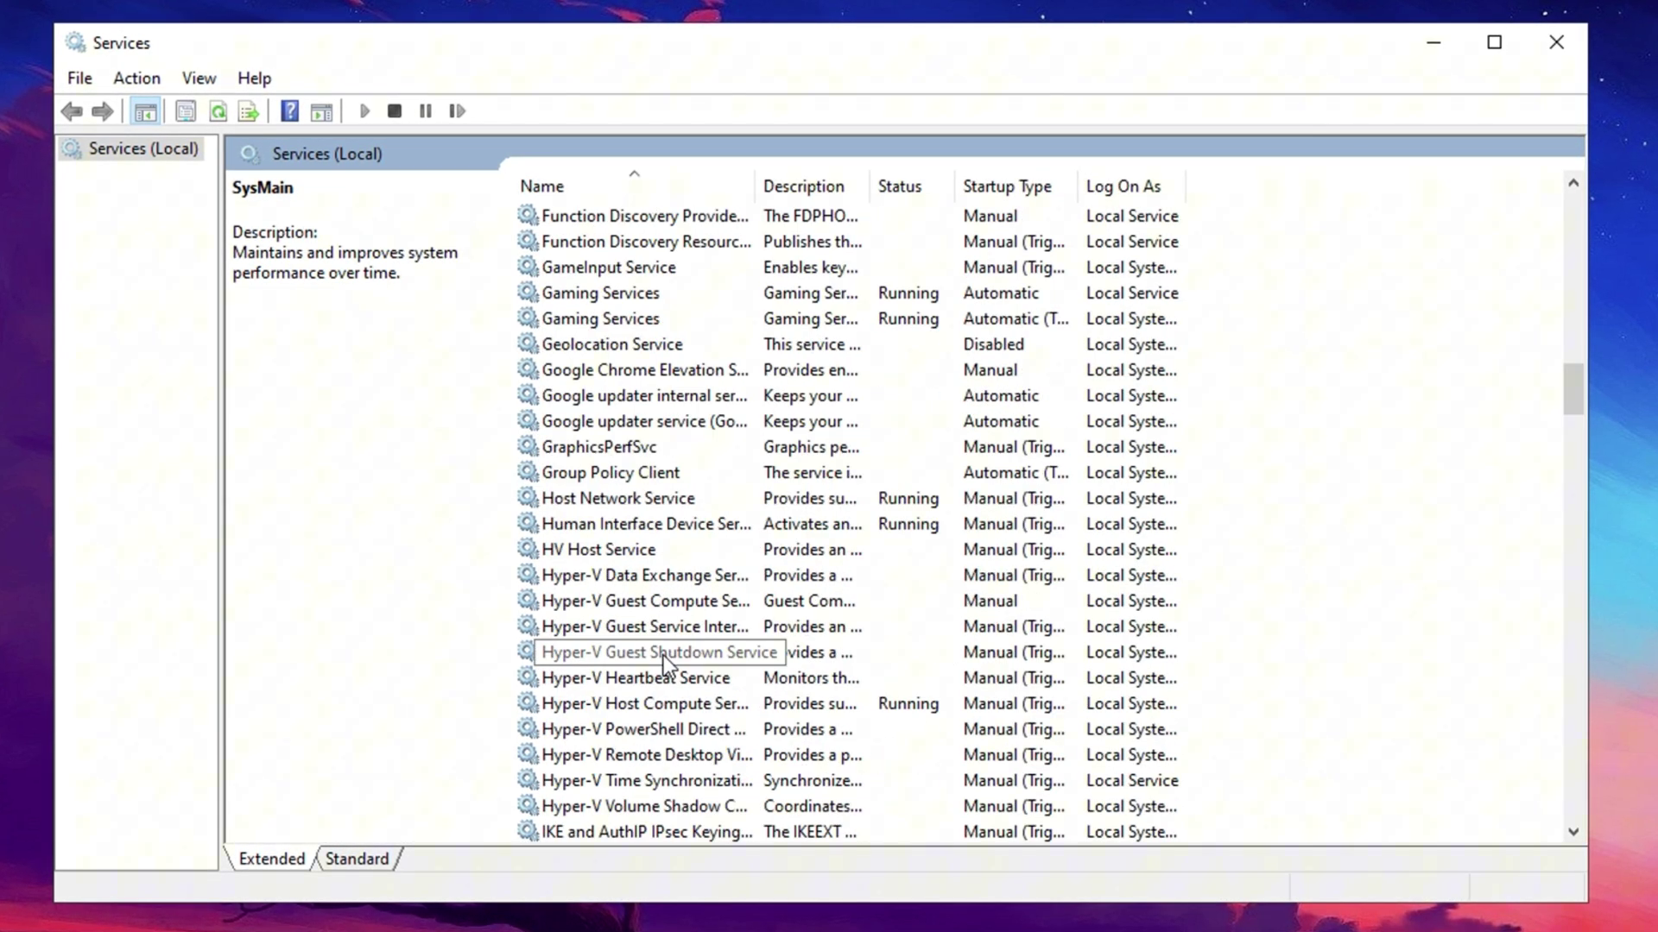
scroll(663, 655, "up", 20)
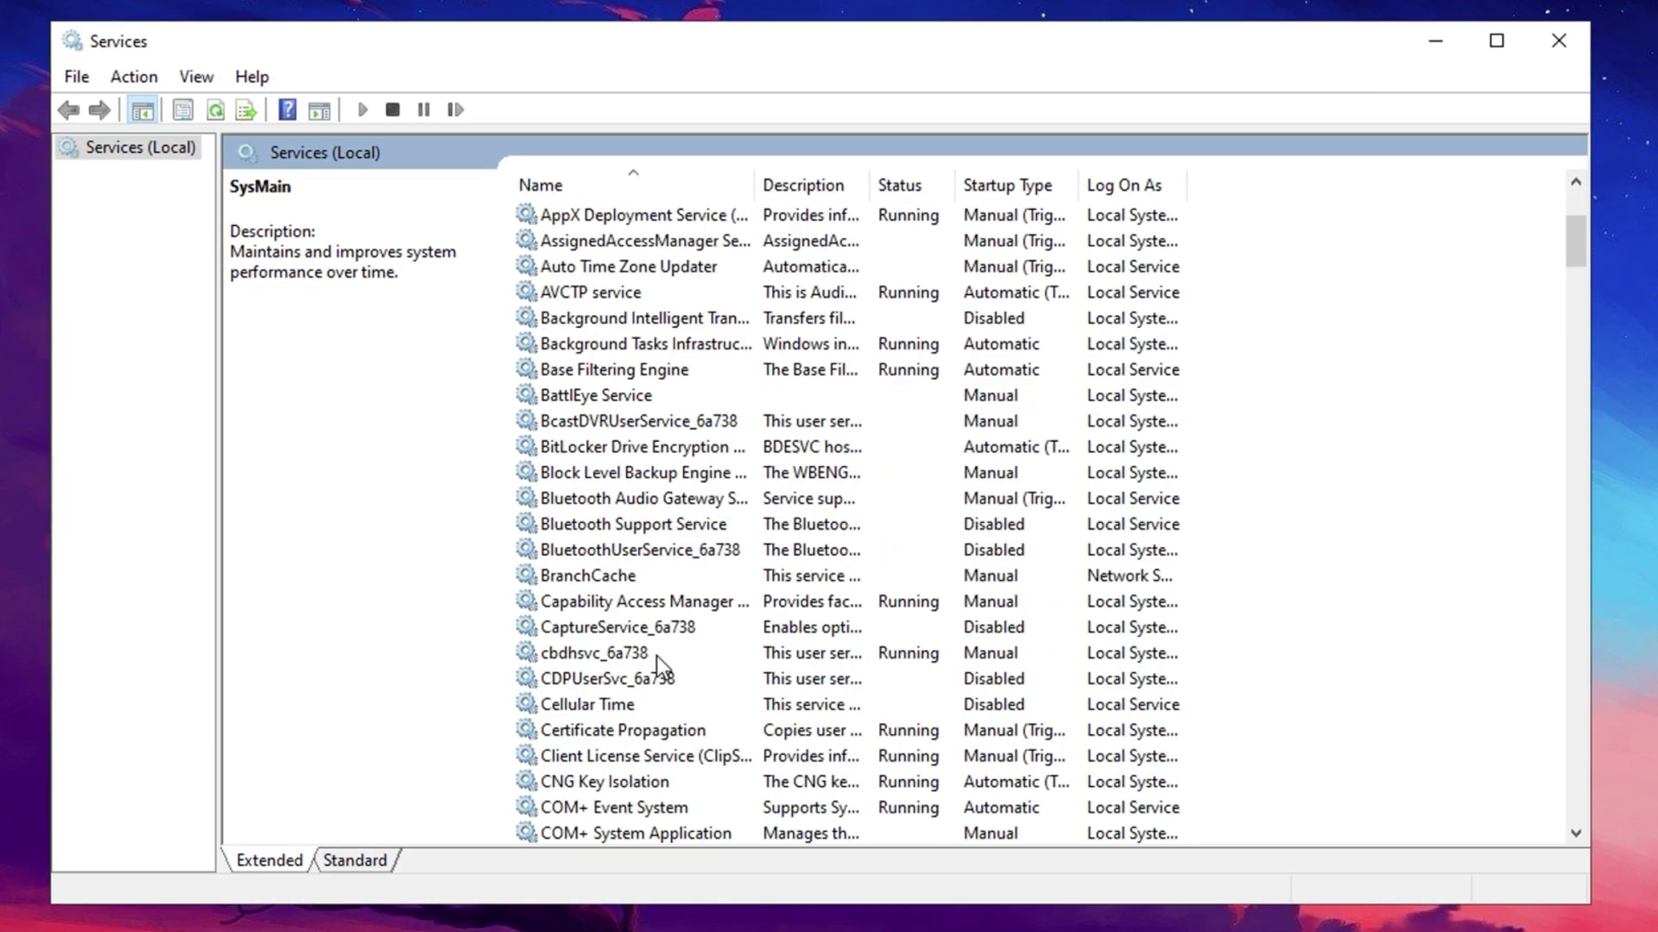
scroll(656, 657, "up", 4)
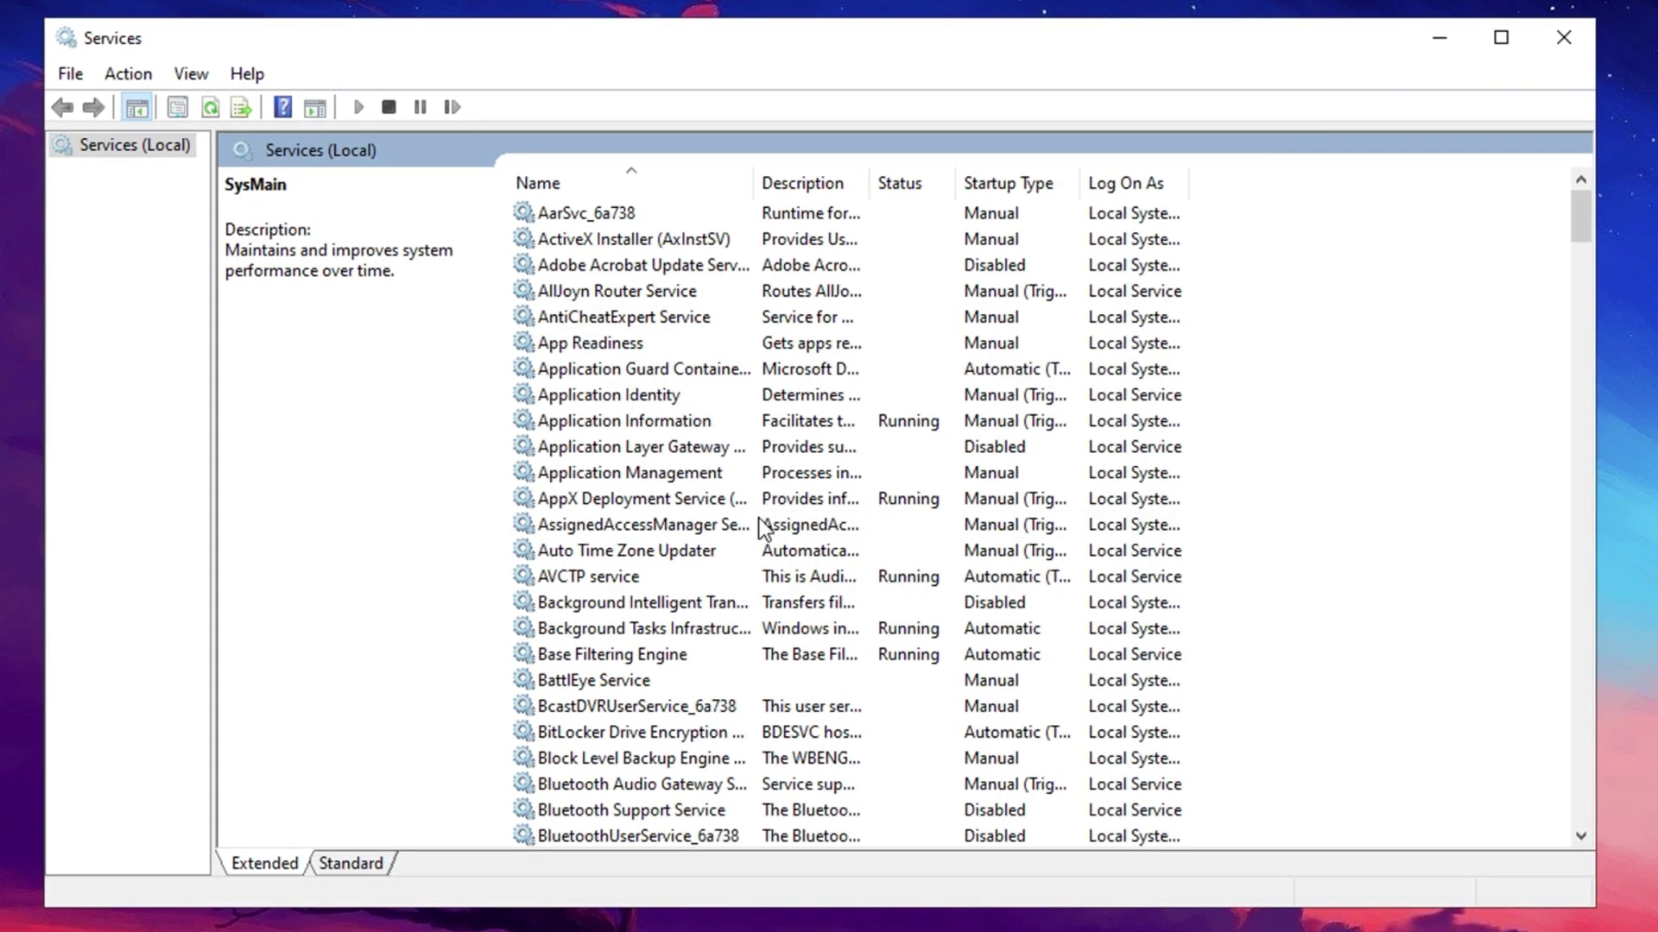
scroll(759, 521, "down", 4)
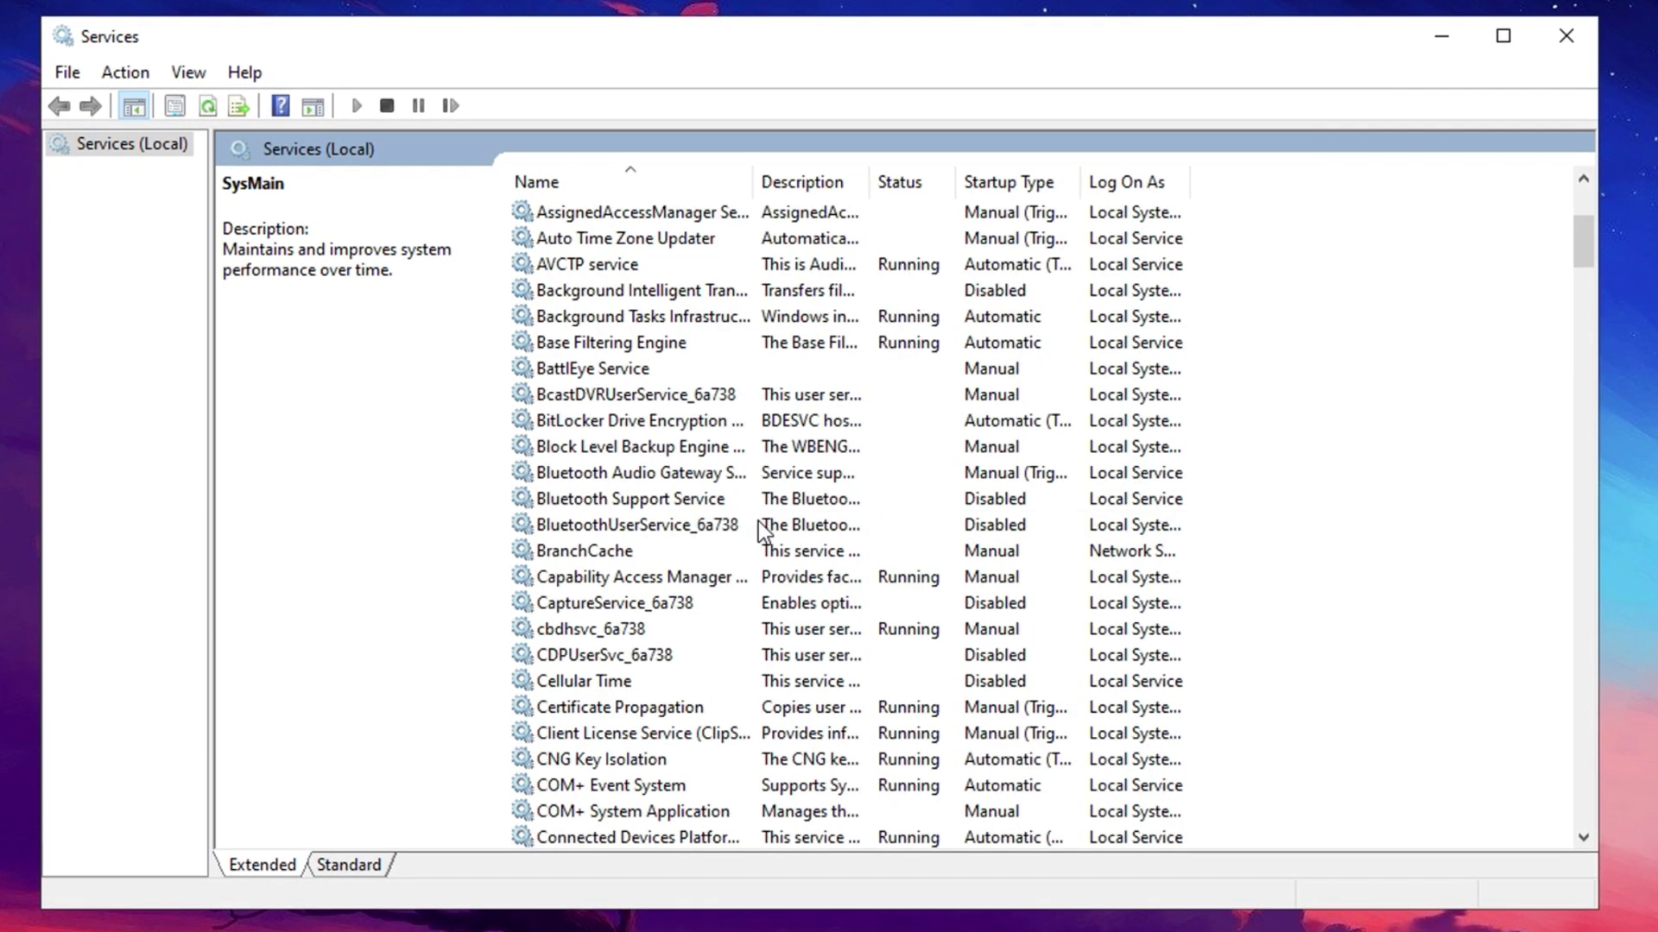
scroll(758, 520, "down", 11)
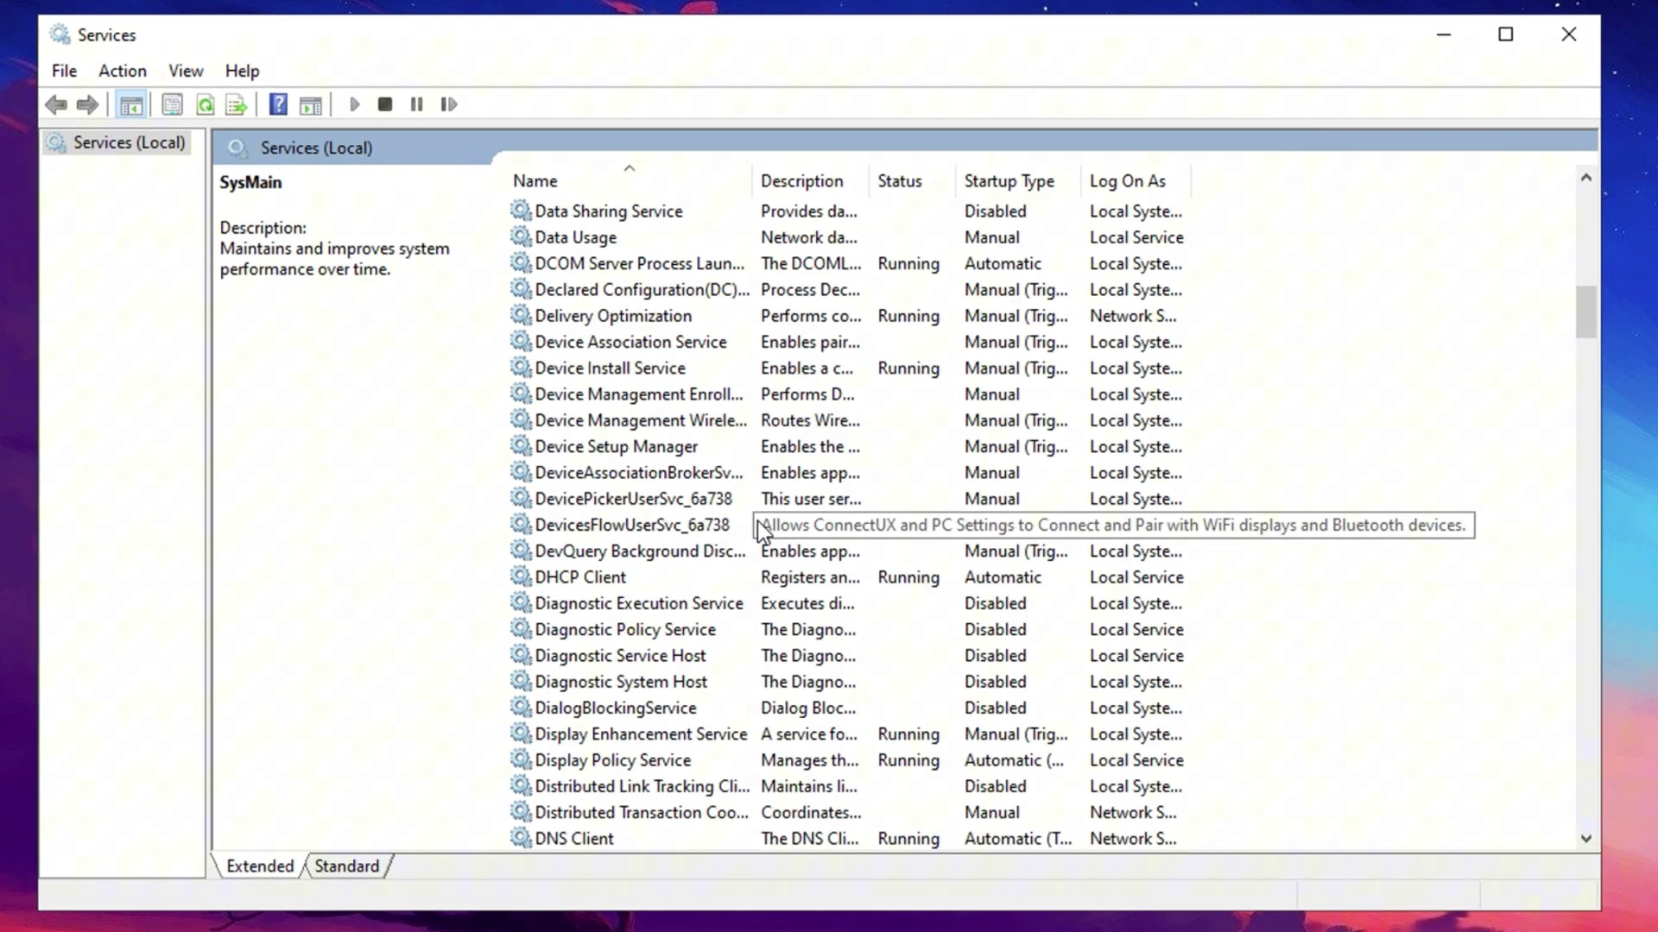
scroll(758, 520, "down", 7)
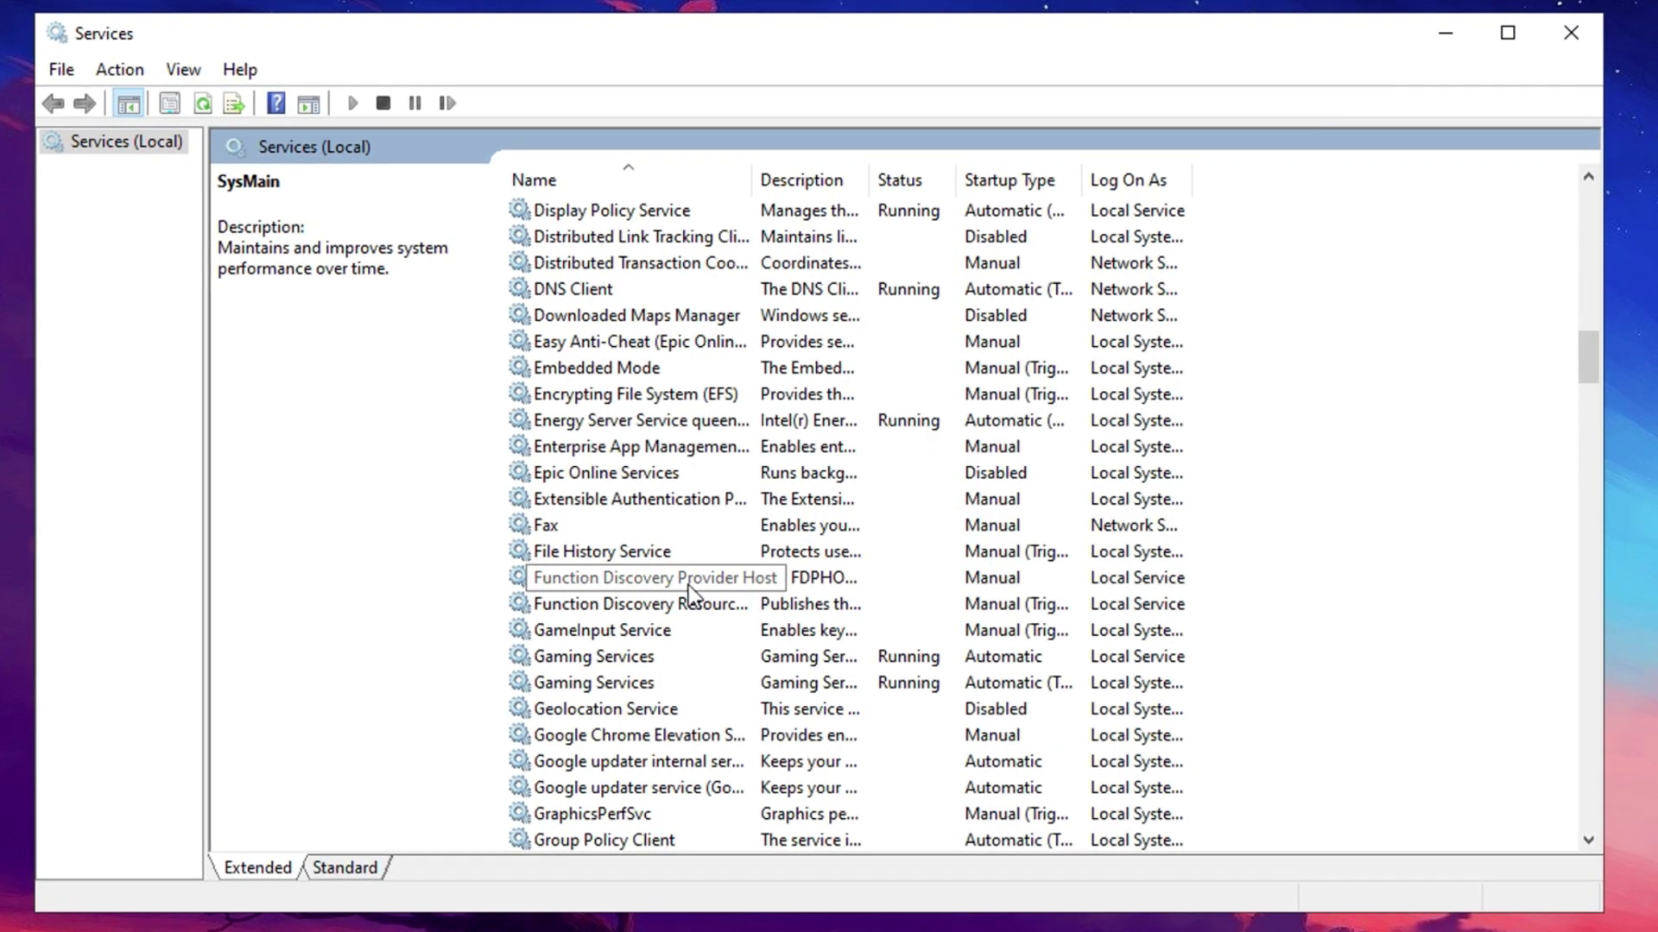
scroll(688, 590, "down", 9)
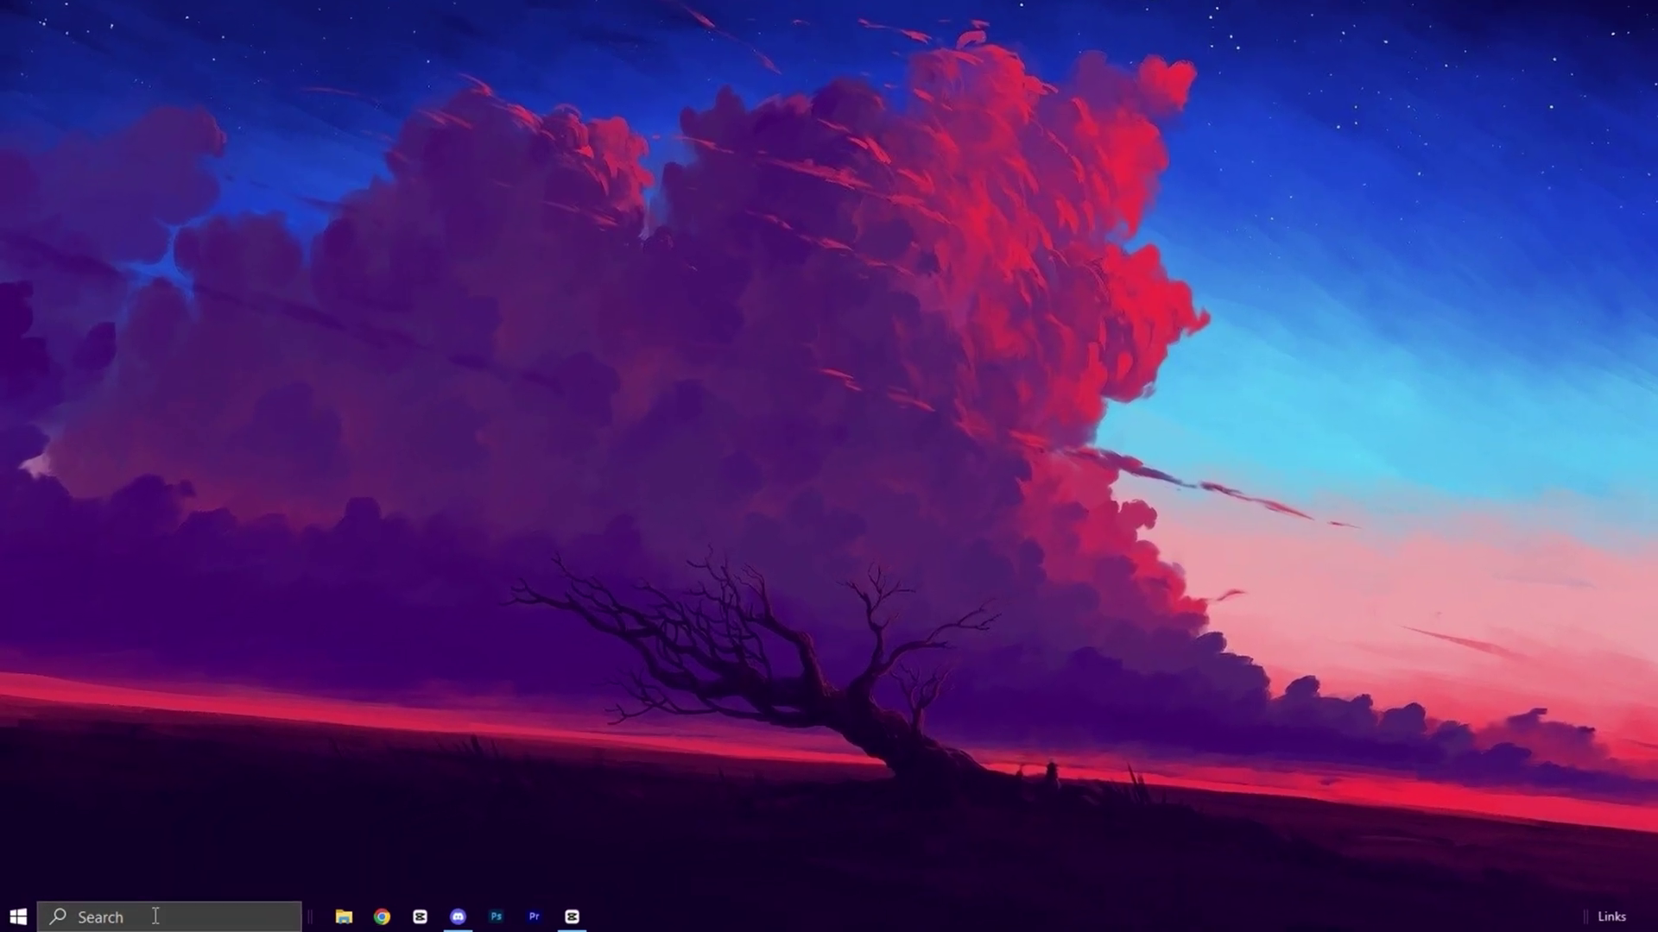
Search for 'ms c' and launch System Configuration
key("super+s")
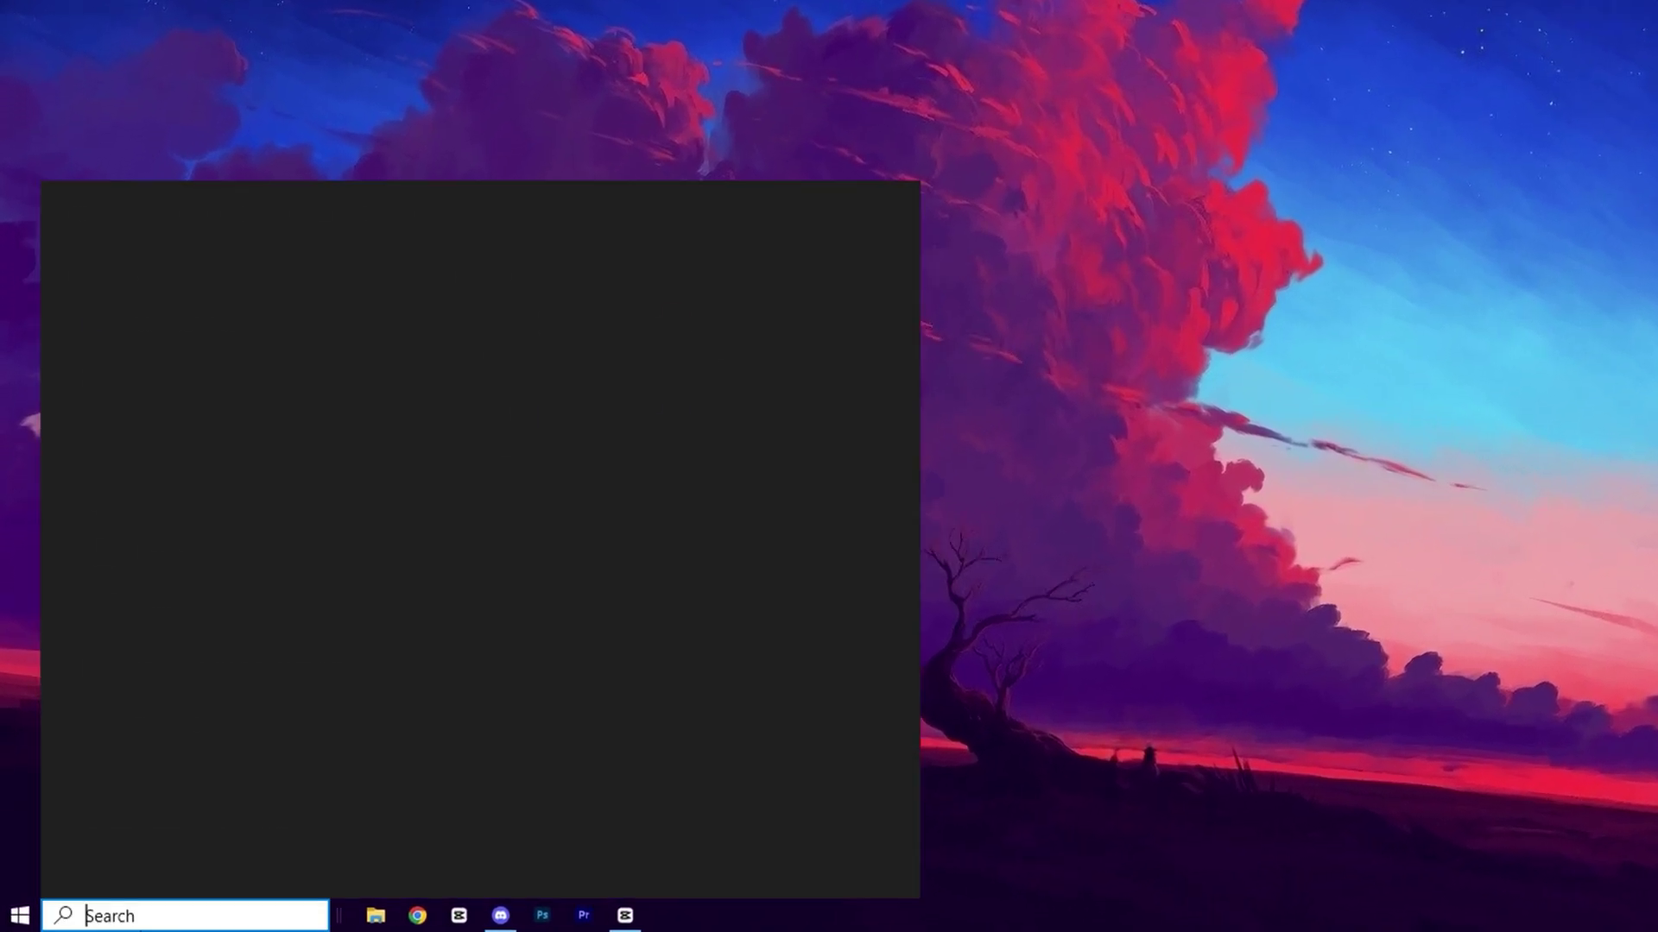
type("ms co")
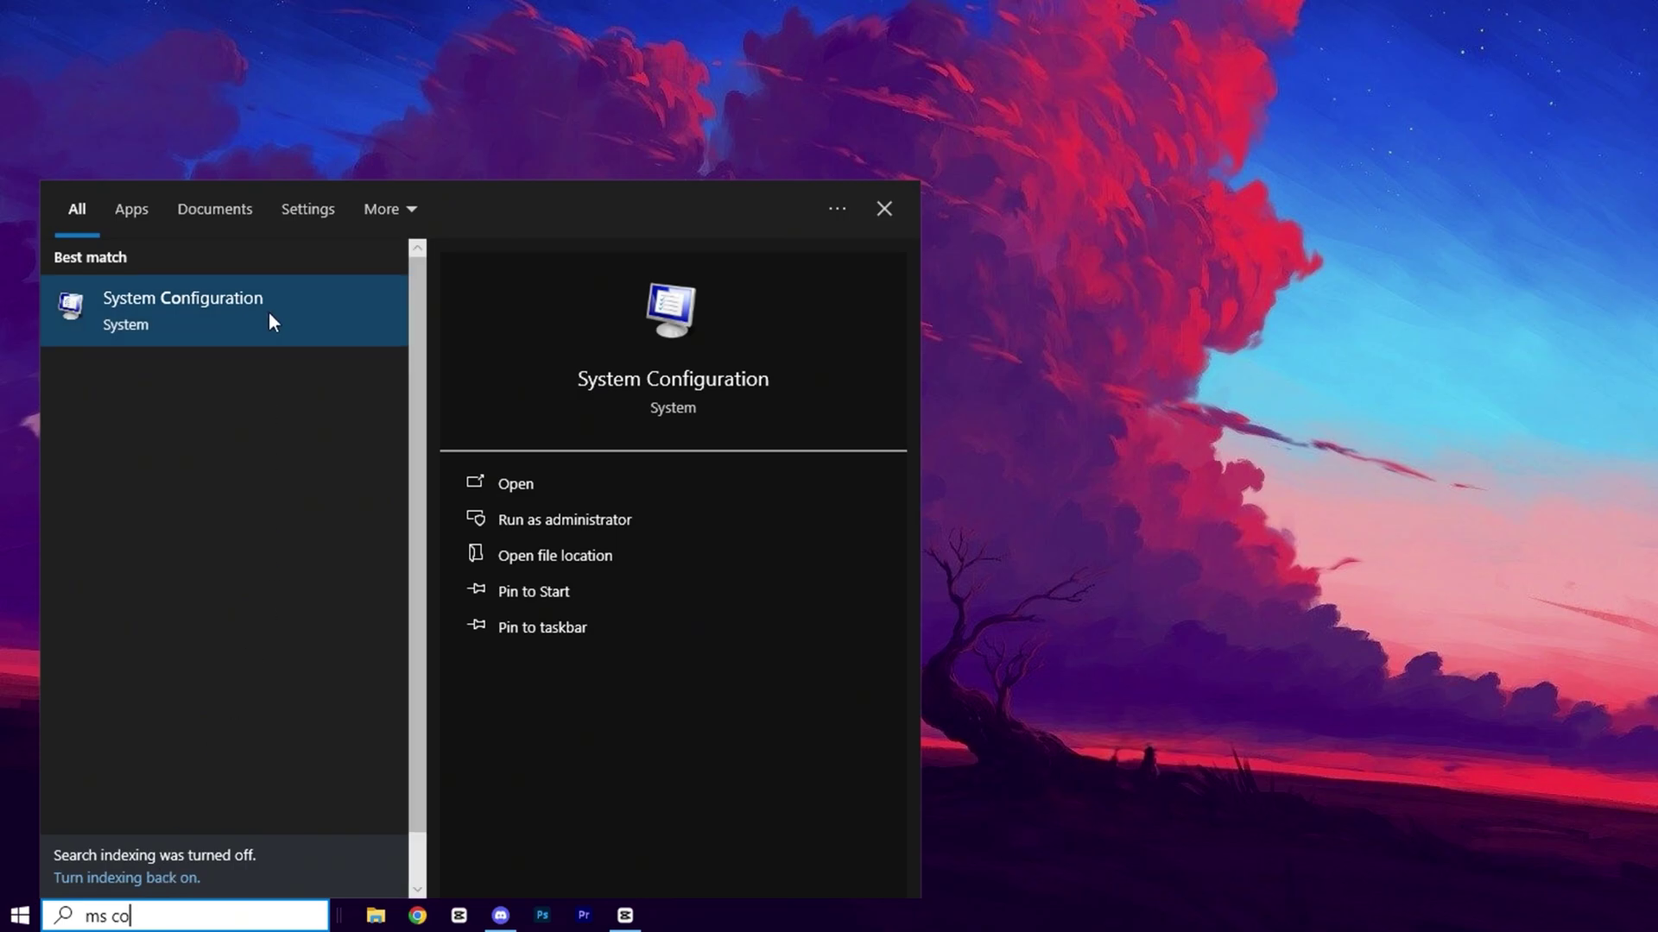
left_click(268, 312)
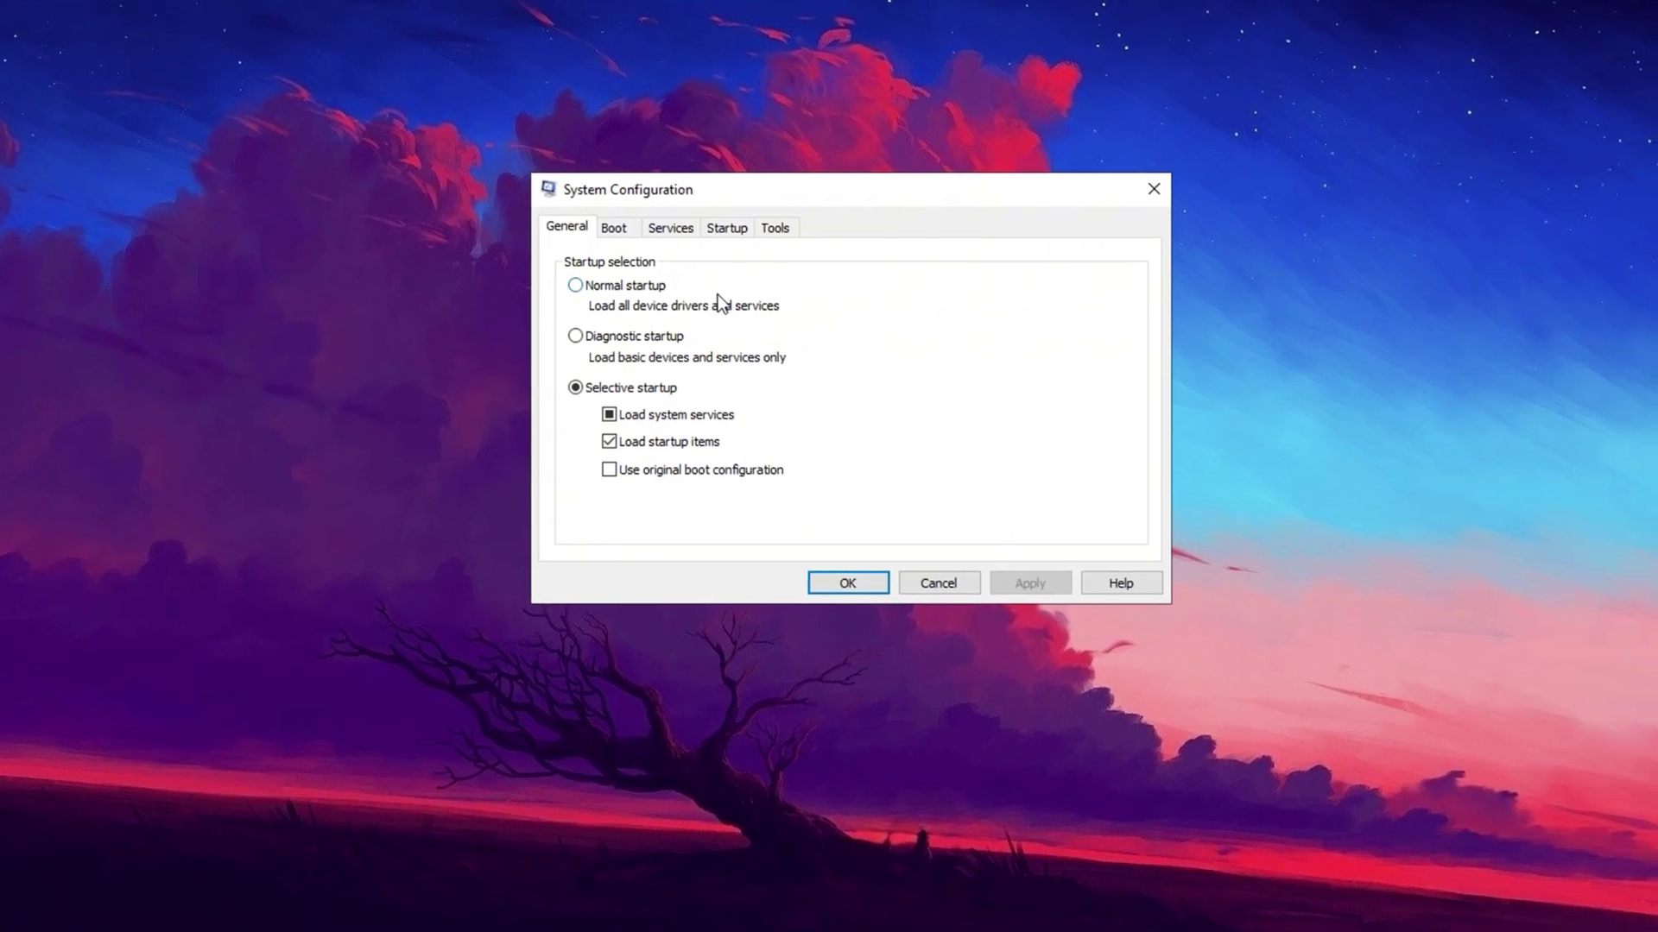
In the Boot tab's advanced options, enable Number of processors set to 8 and confirm
left_click(593, 238)
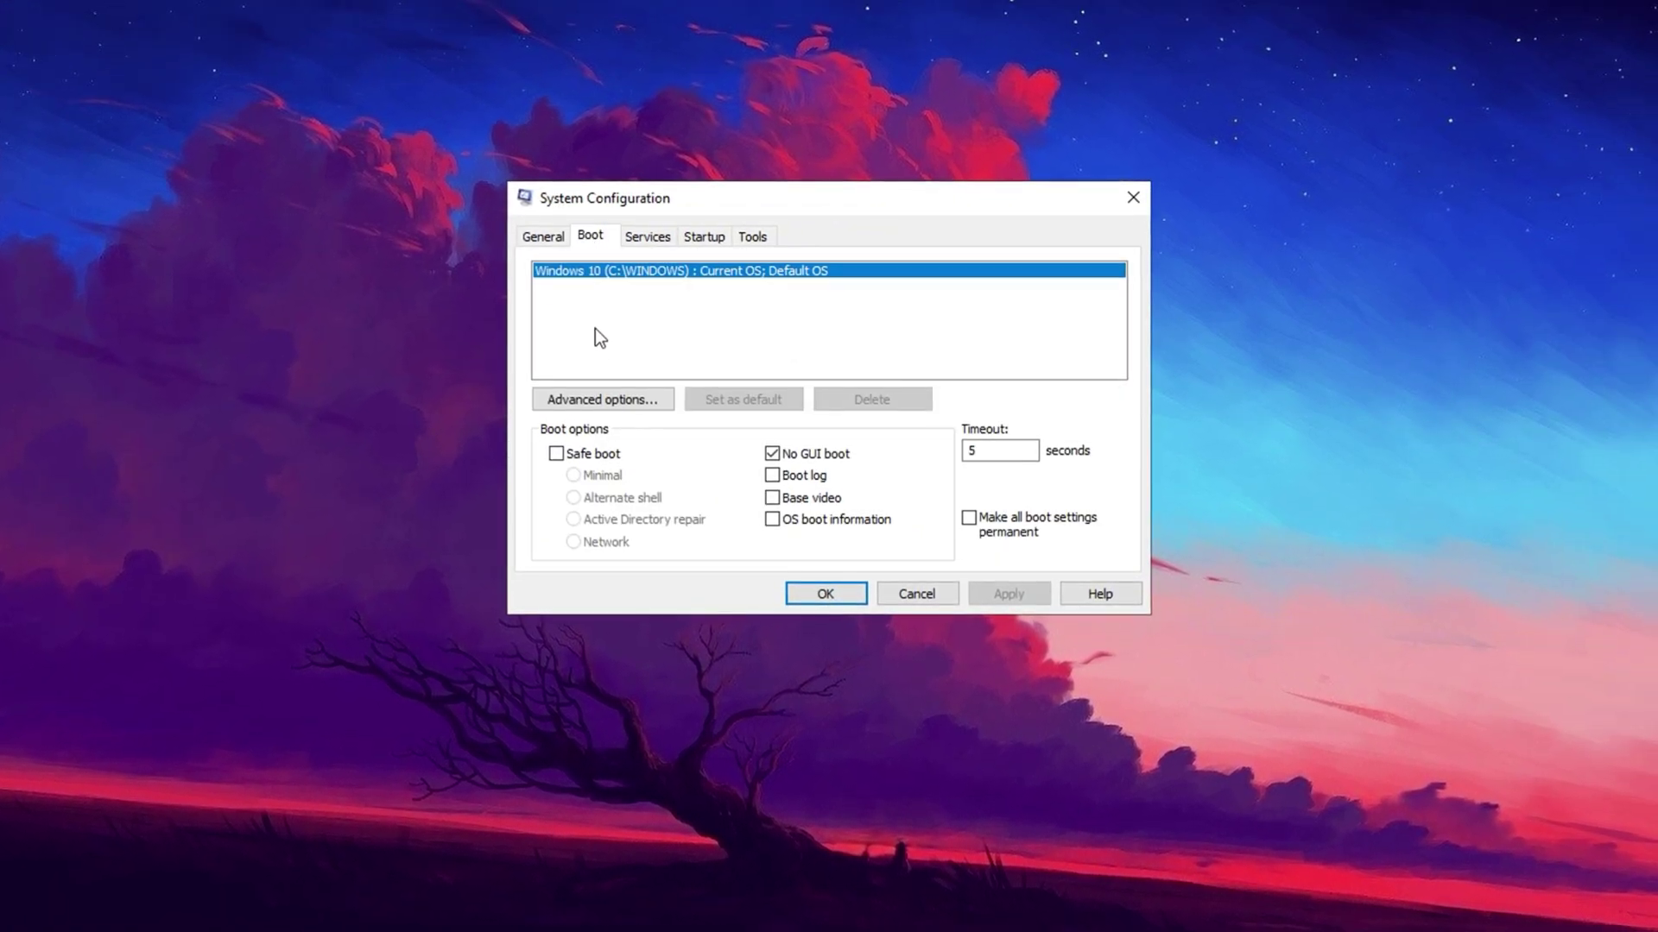
left_click(583, 400)
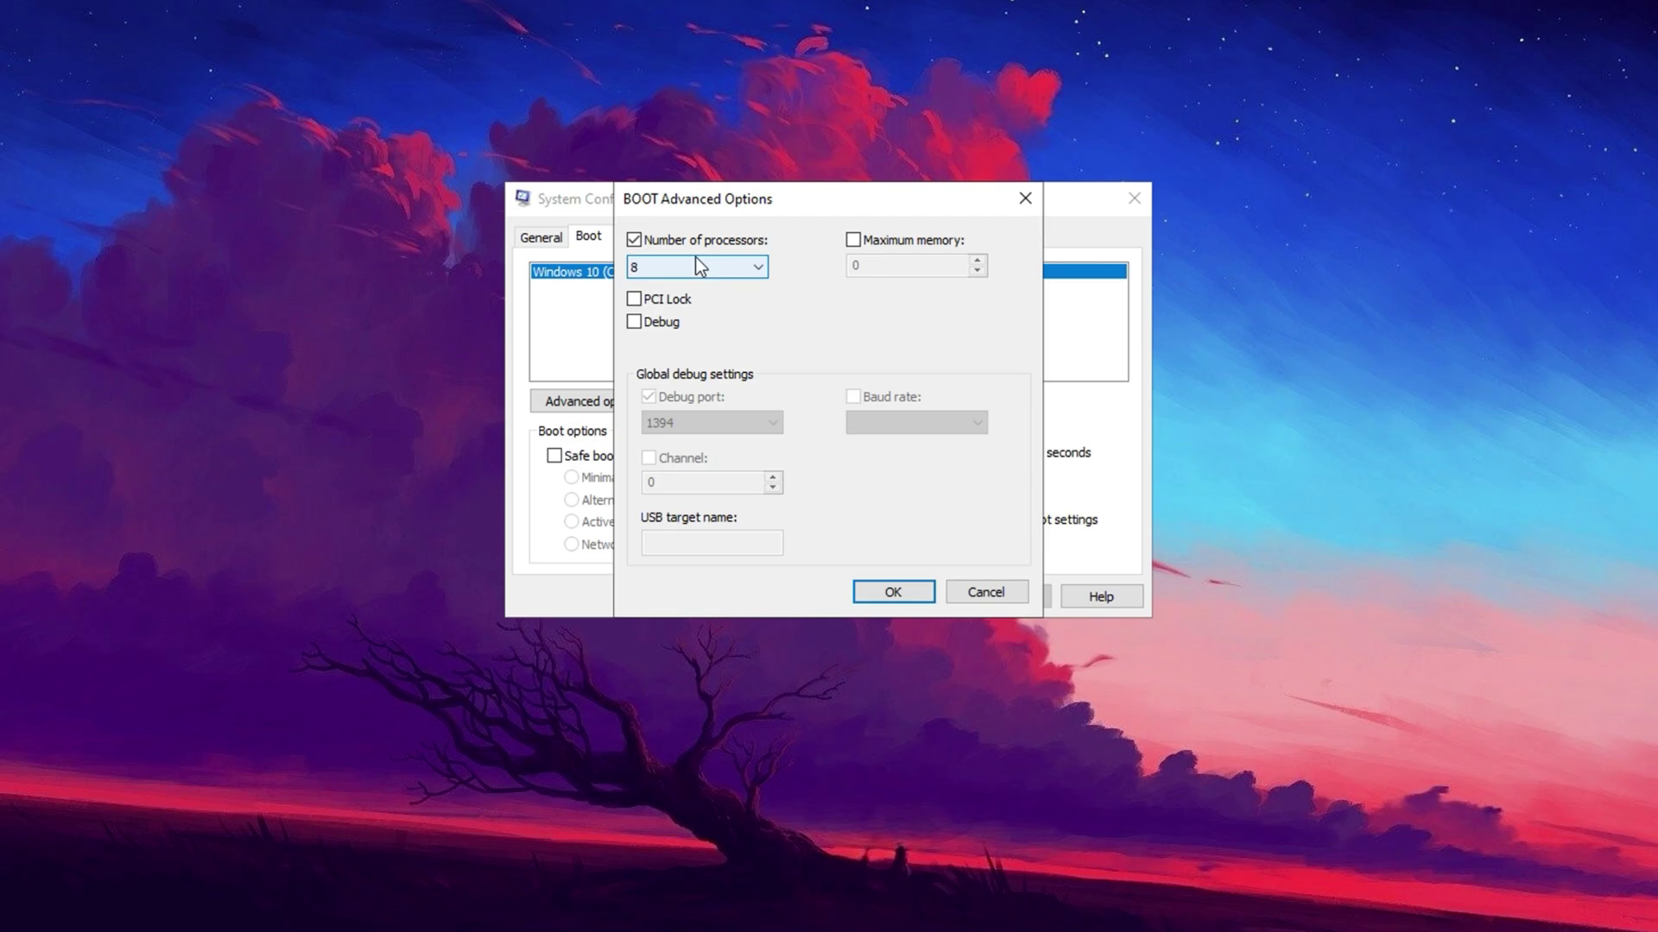
left_click(634, 242)
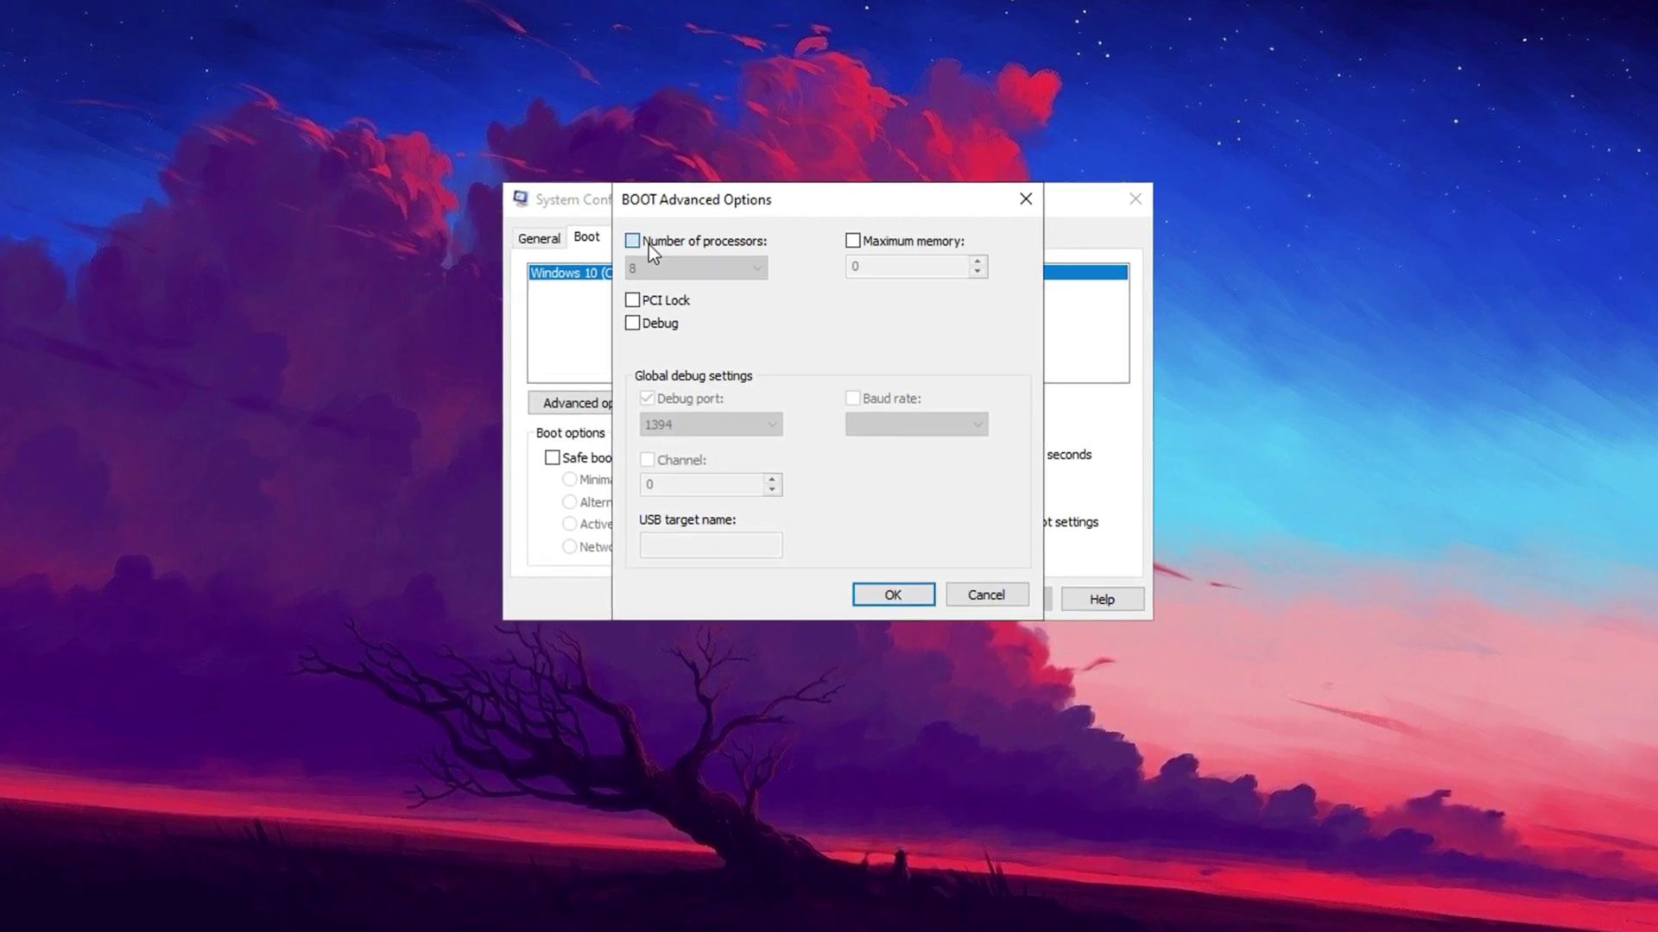
left_click(634, 242)
left_click(665, 270)
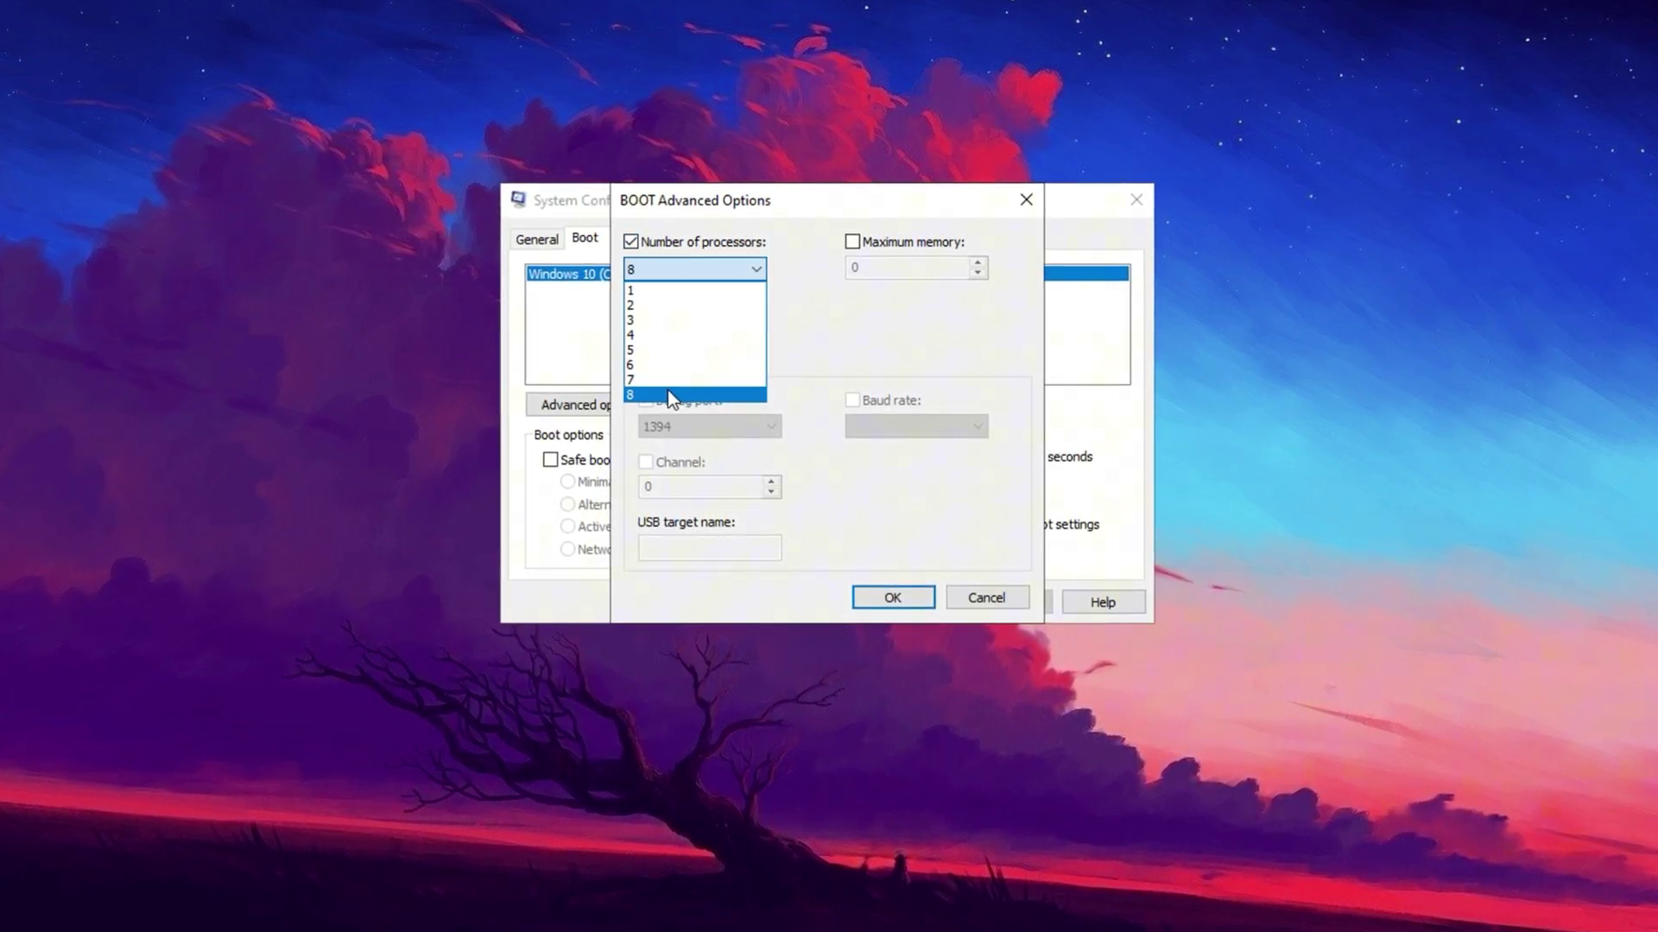
left_click(671, 395)
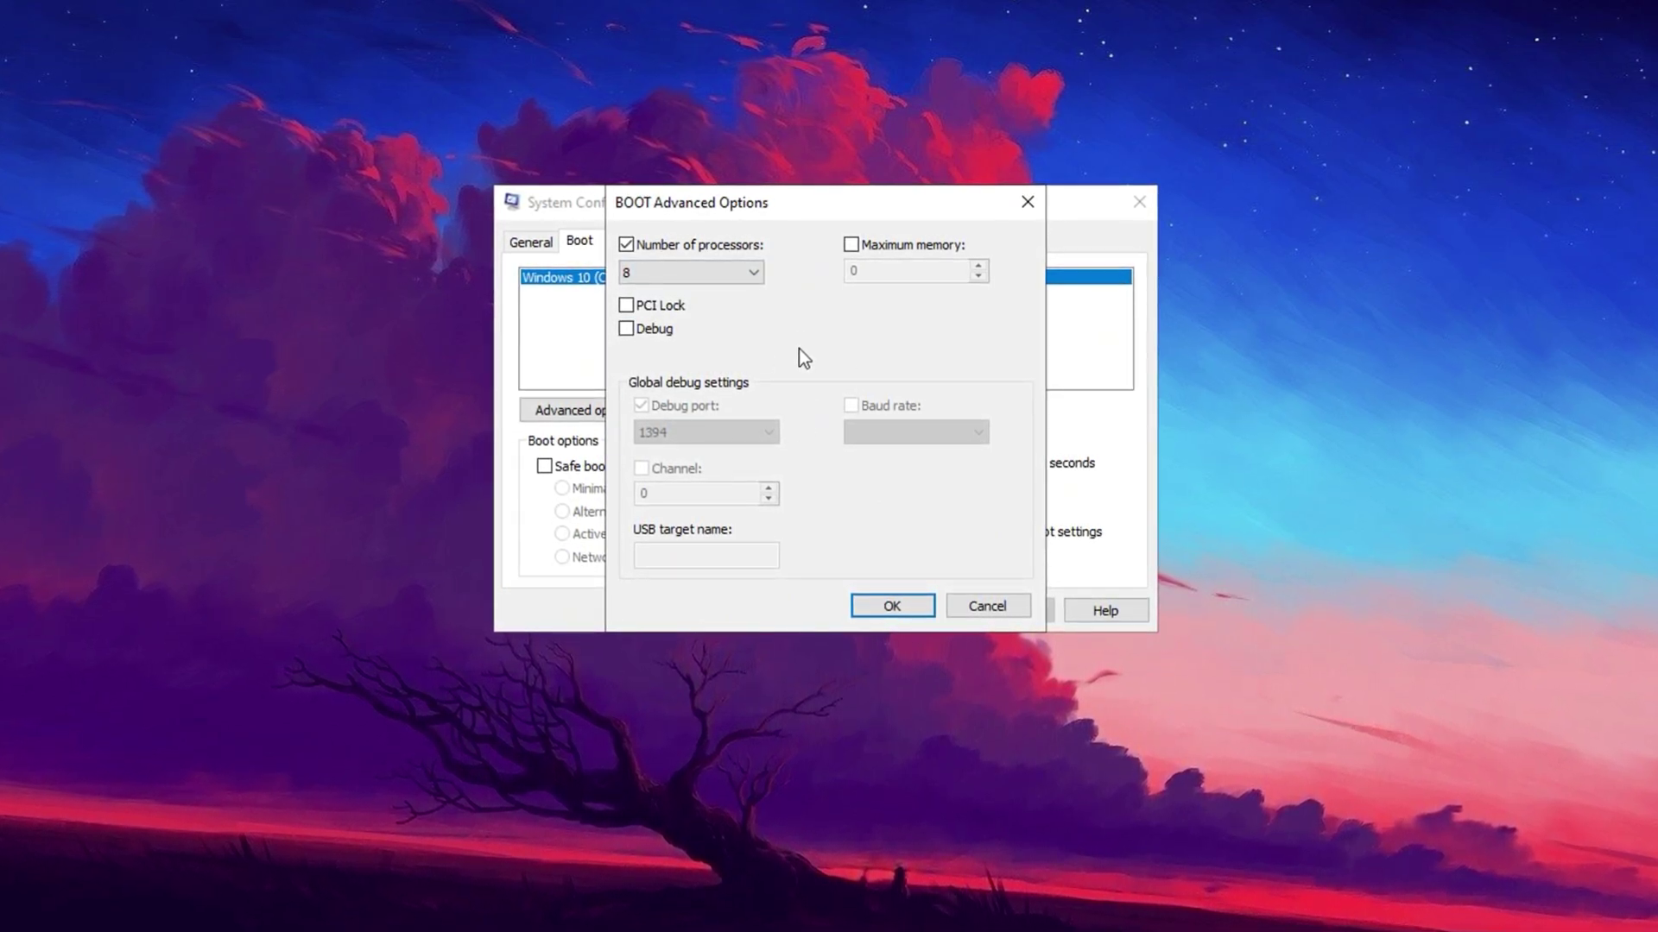
left_click(881, 604)
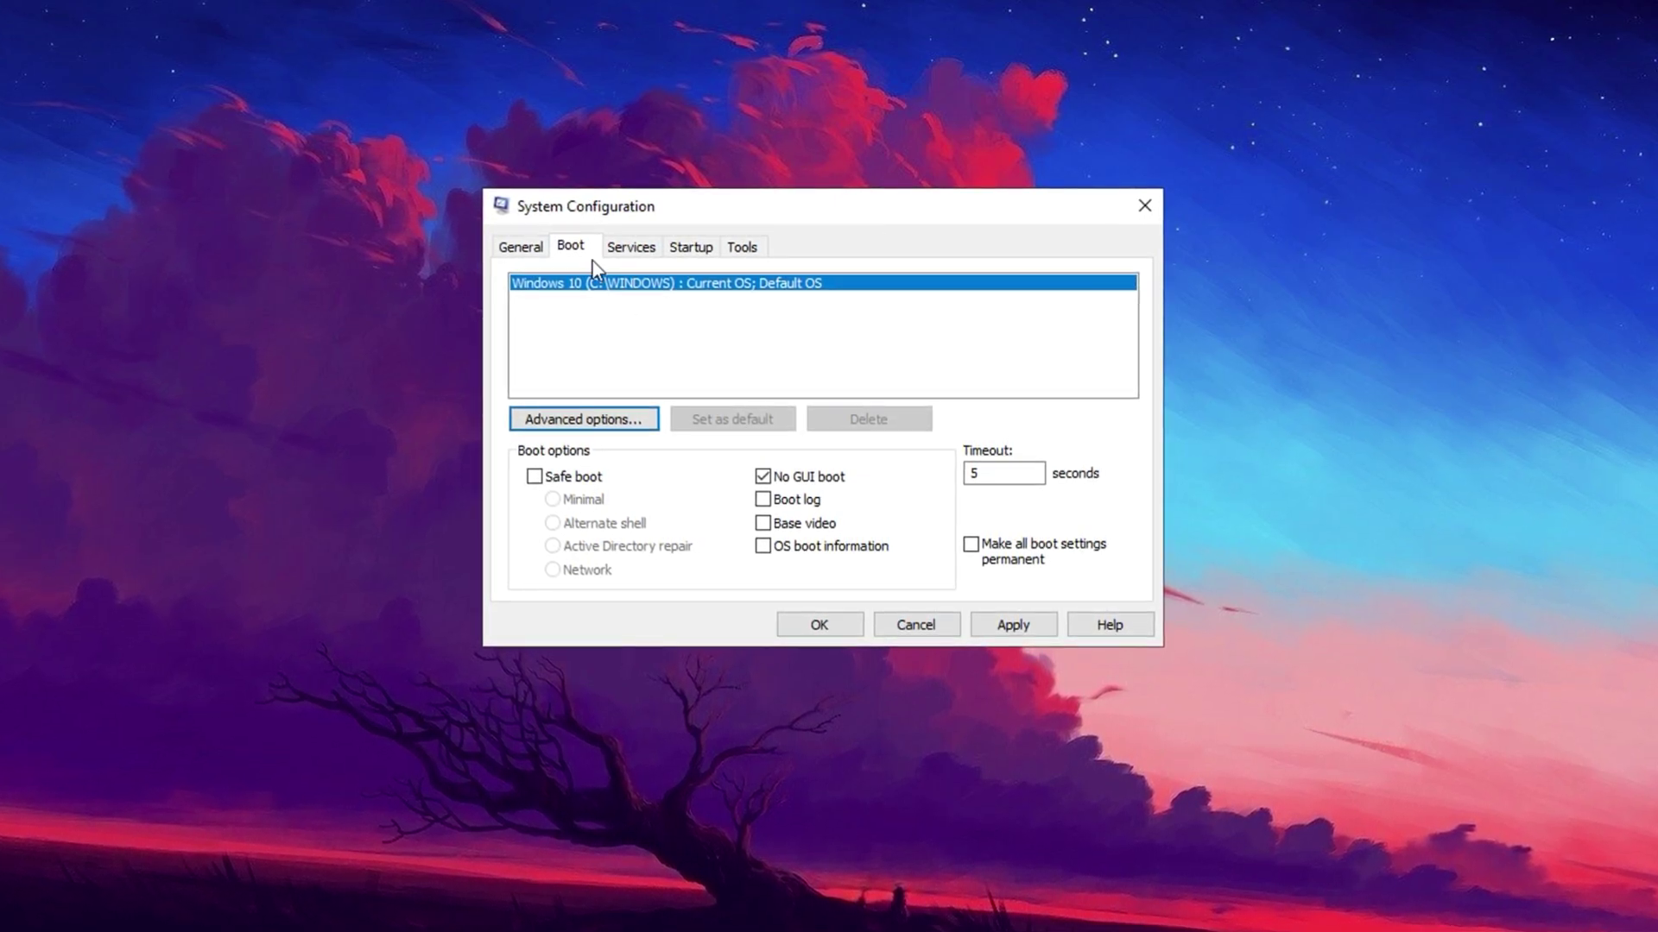
Hide all Microsoft services, review the remaining non-Microsoft services, apply, and move to Startup
left_click(629, 252)
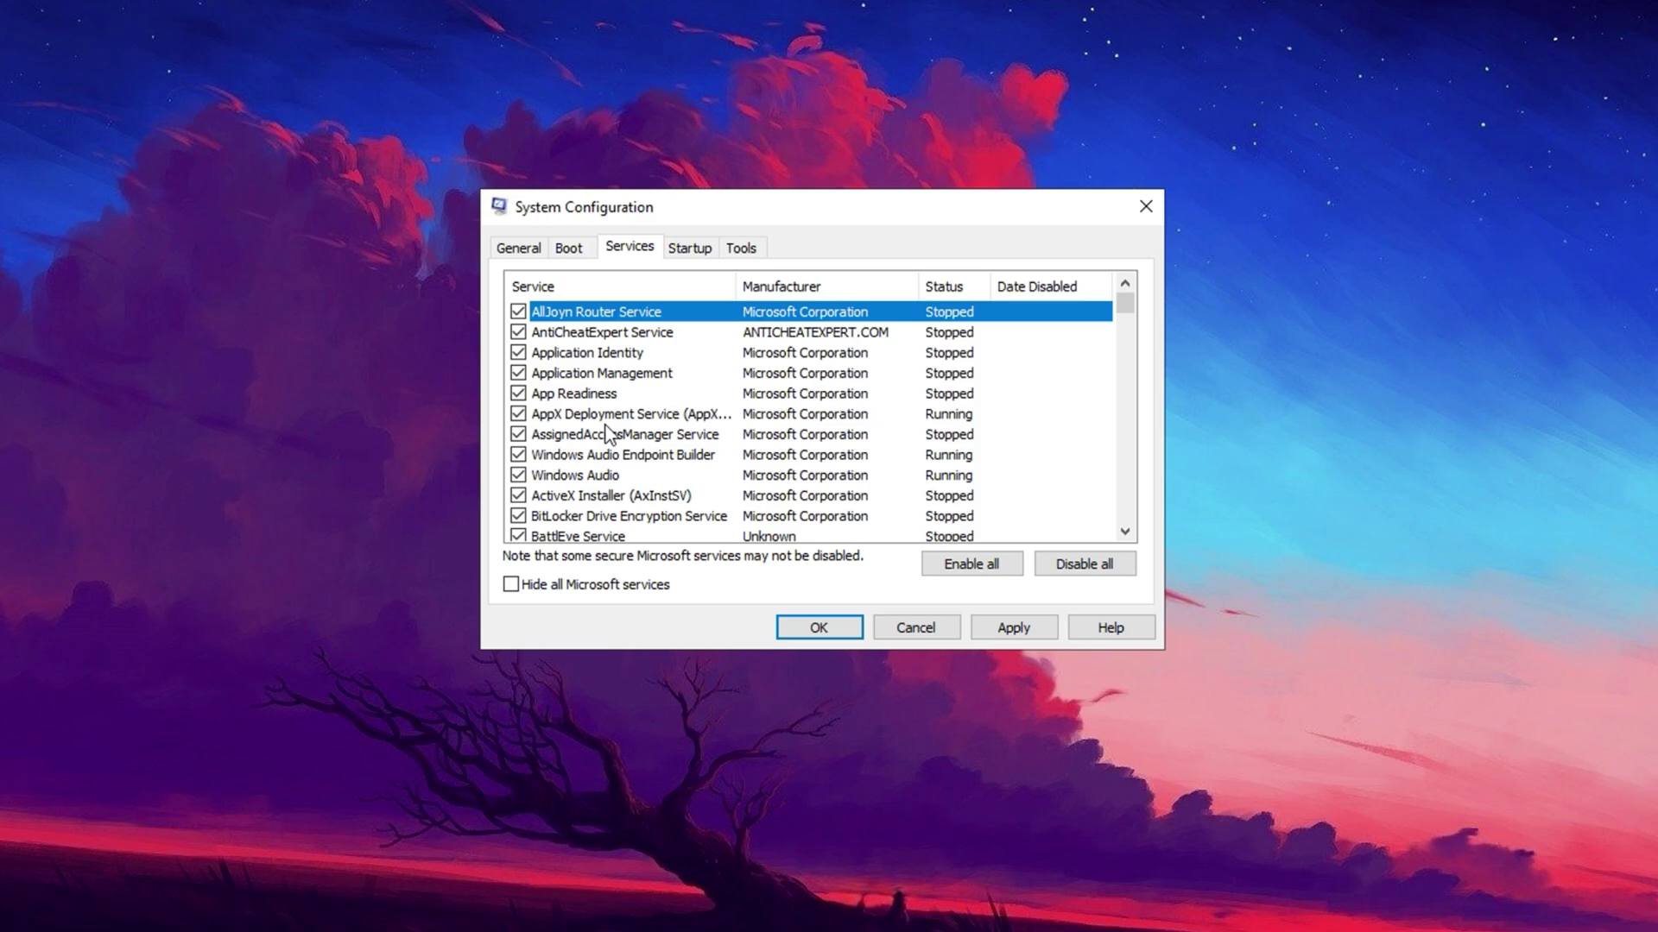
left_click(570, 594)
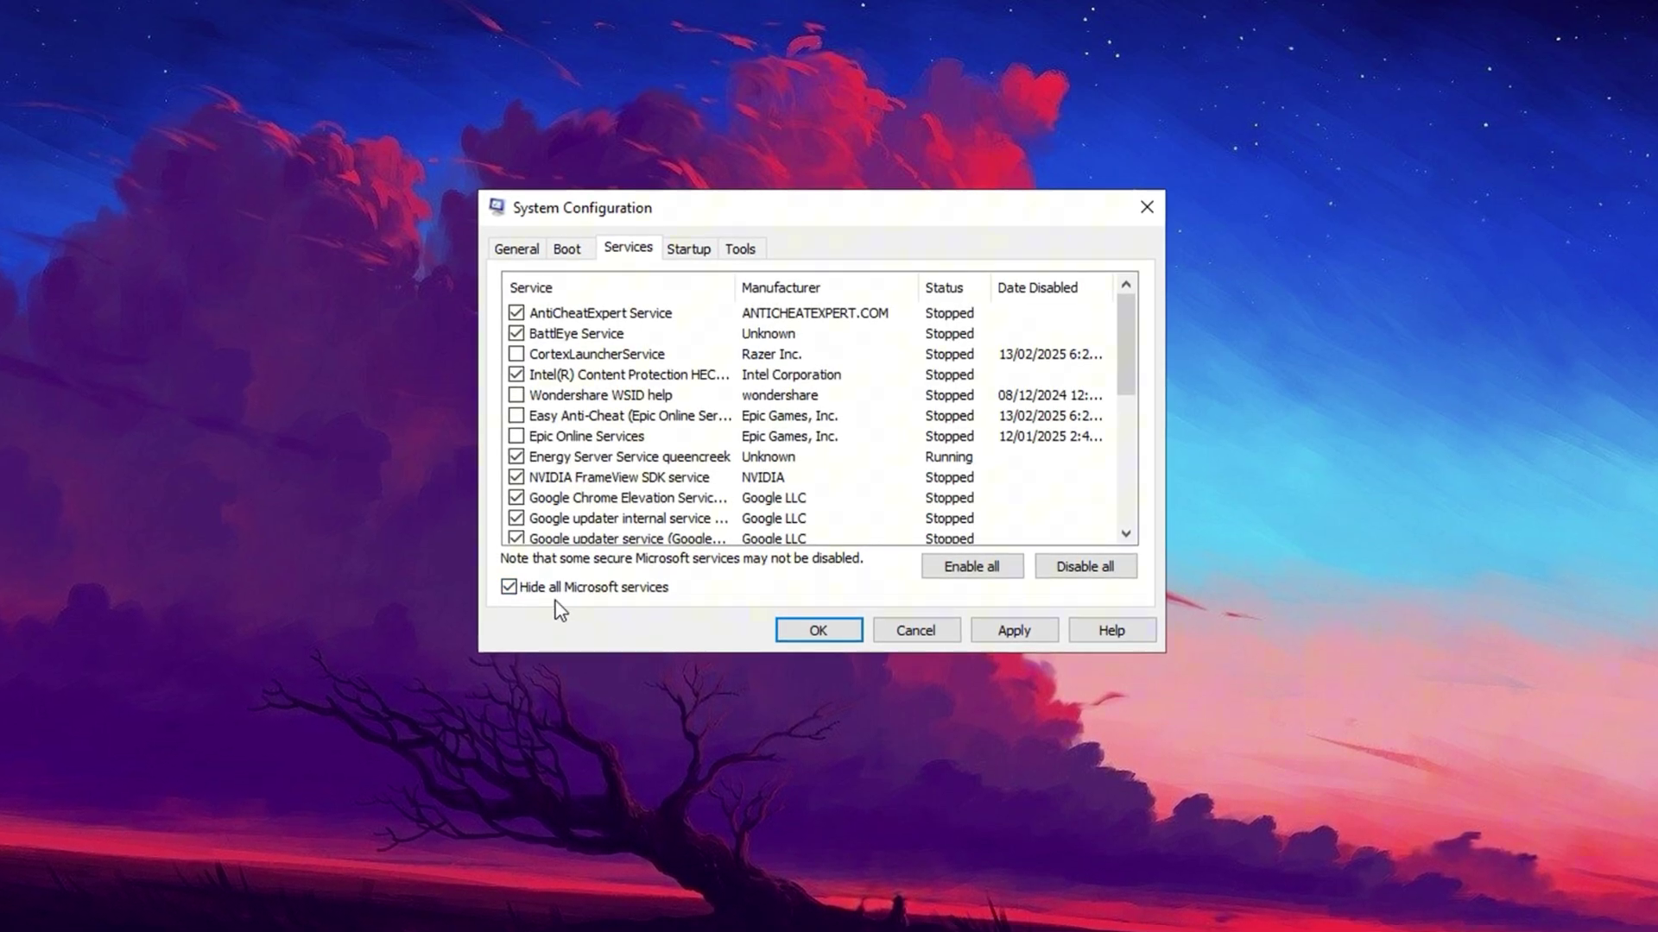
scroll(689, 413, "down", 5)
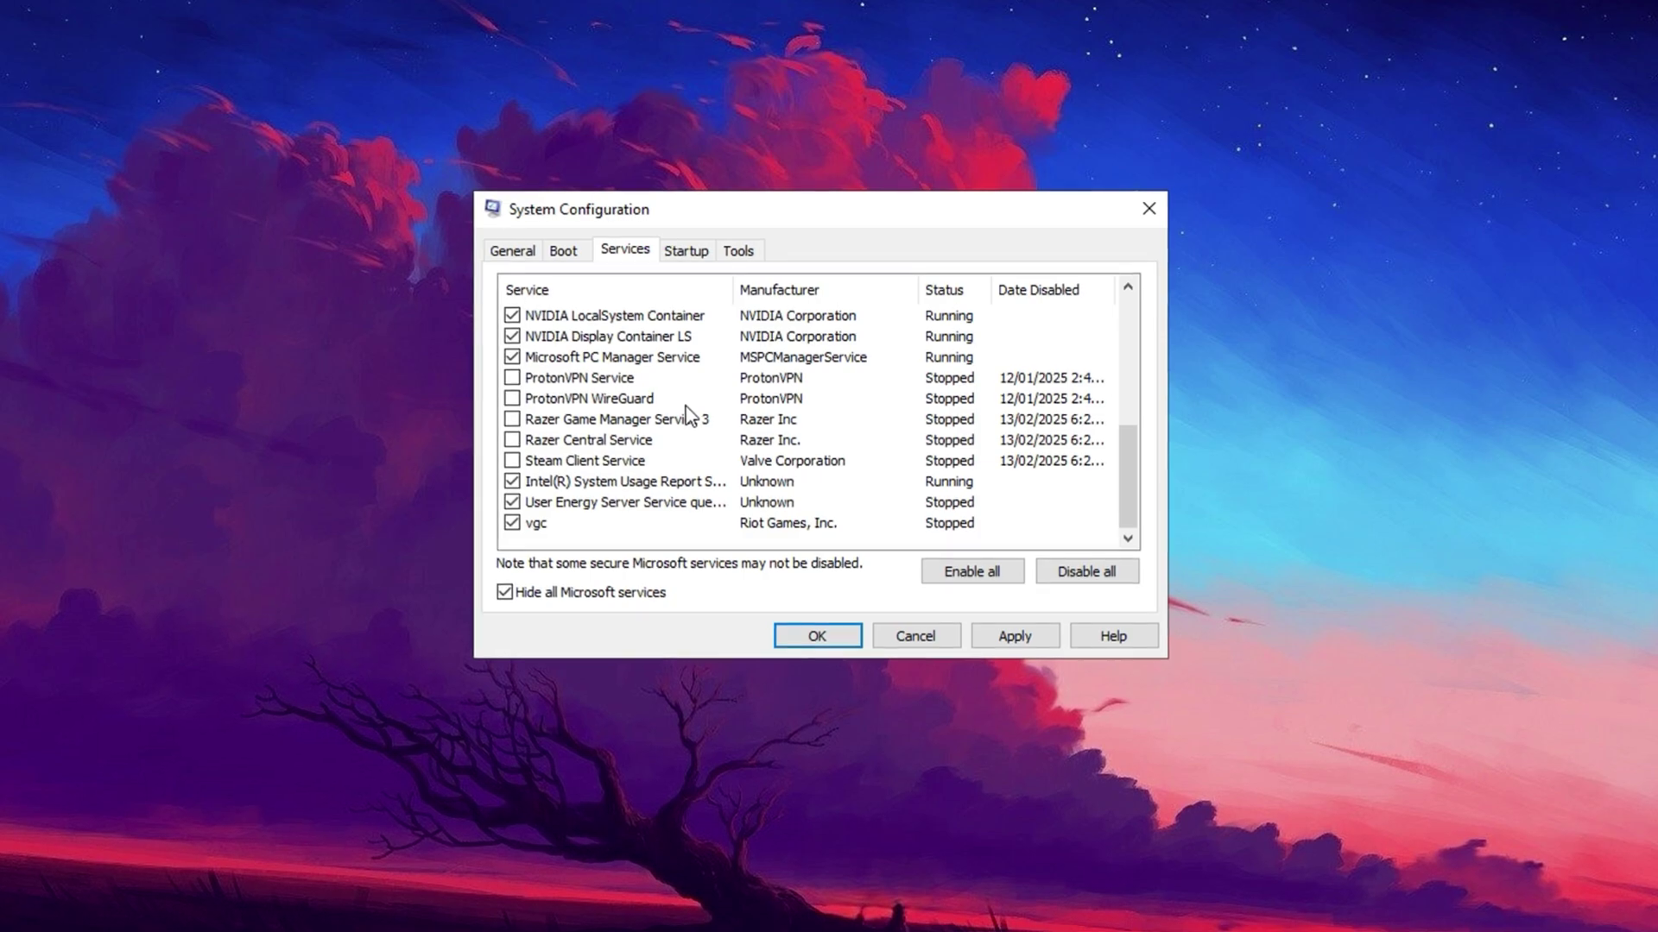
scroll(630, 437, "up", 5)
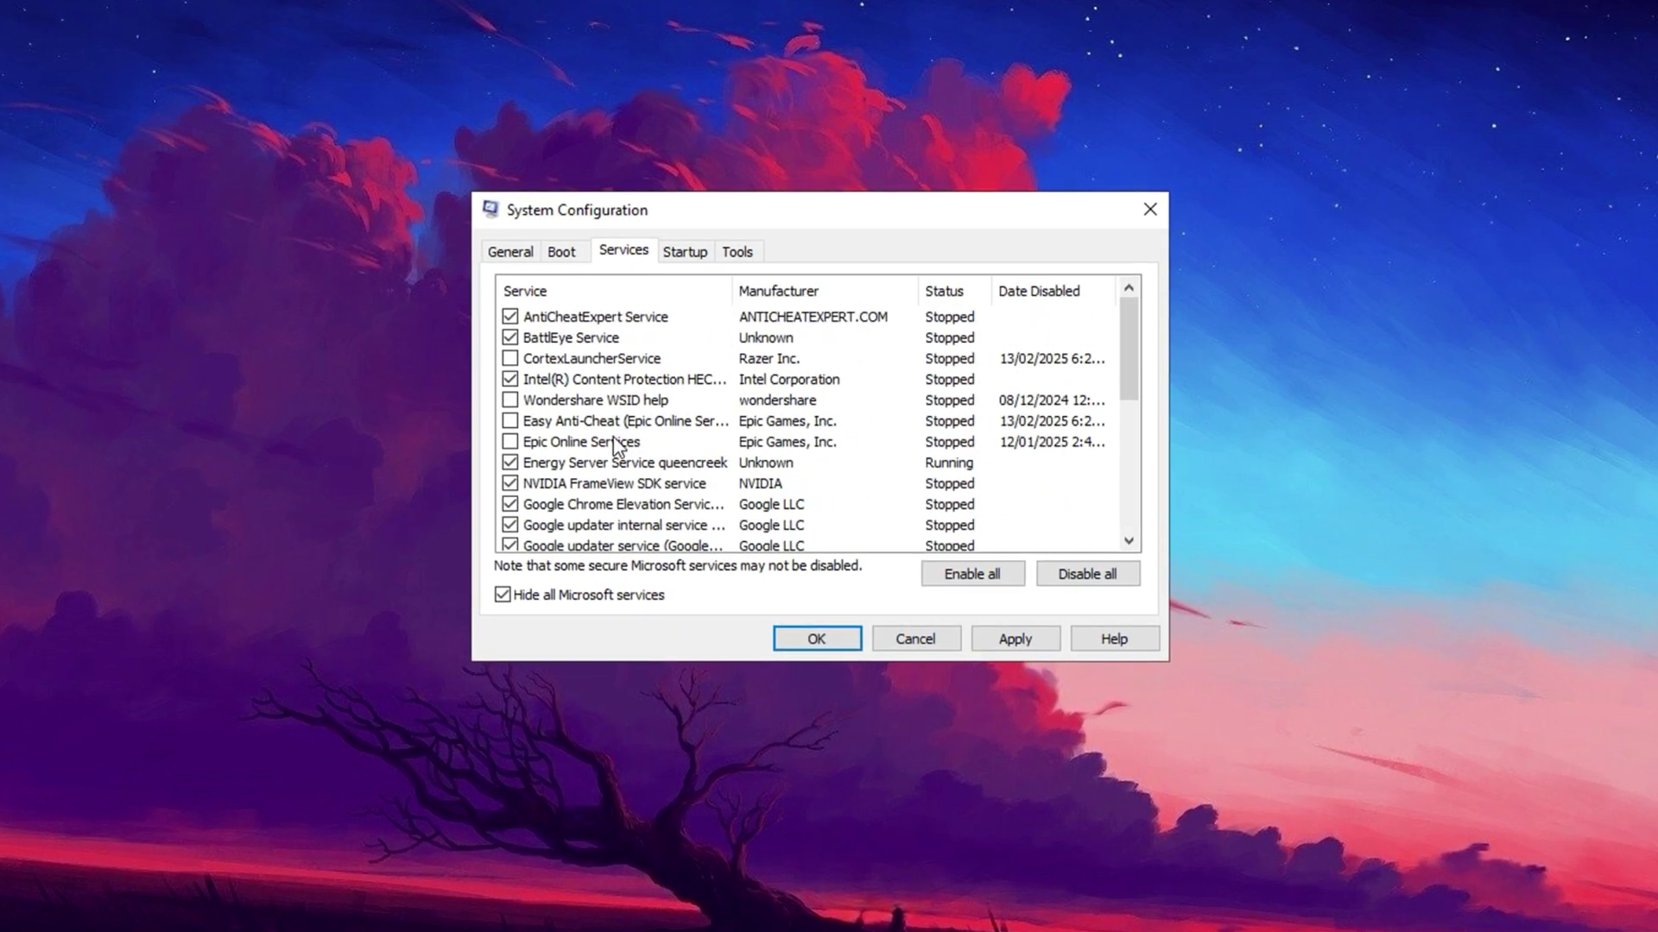
scroll(583, 422, "down", 5)
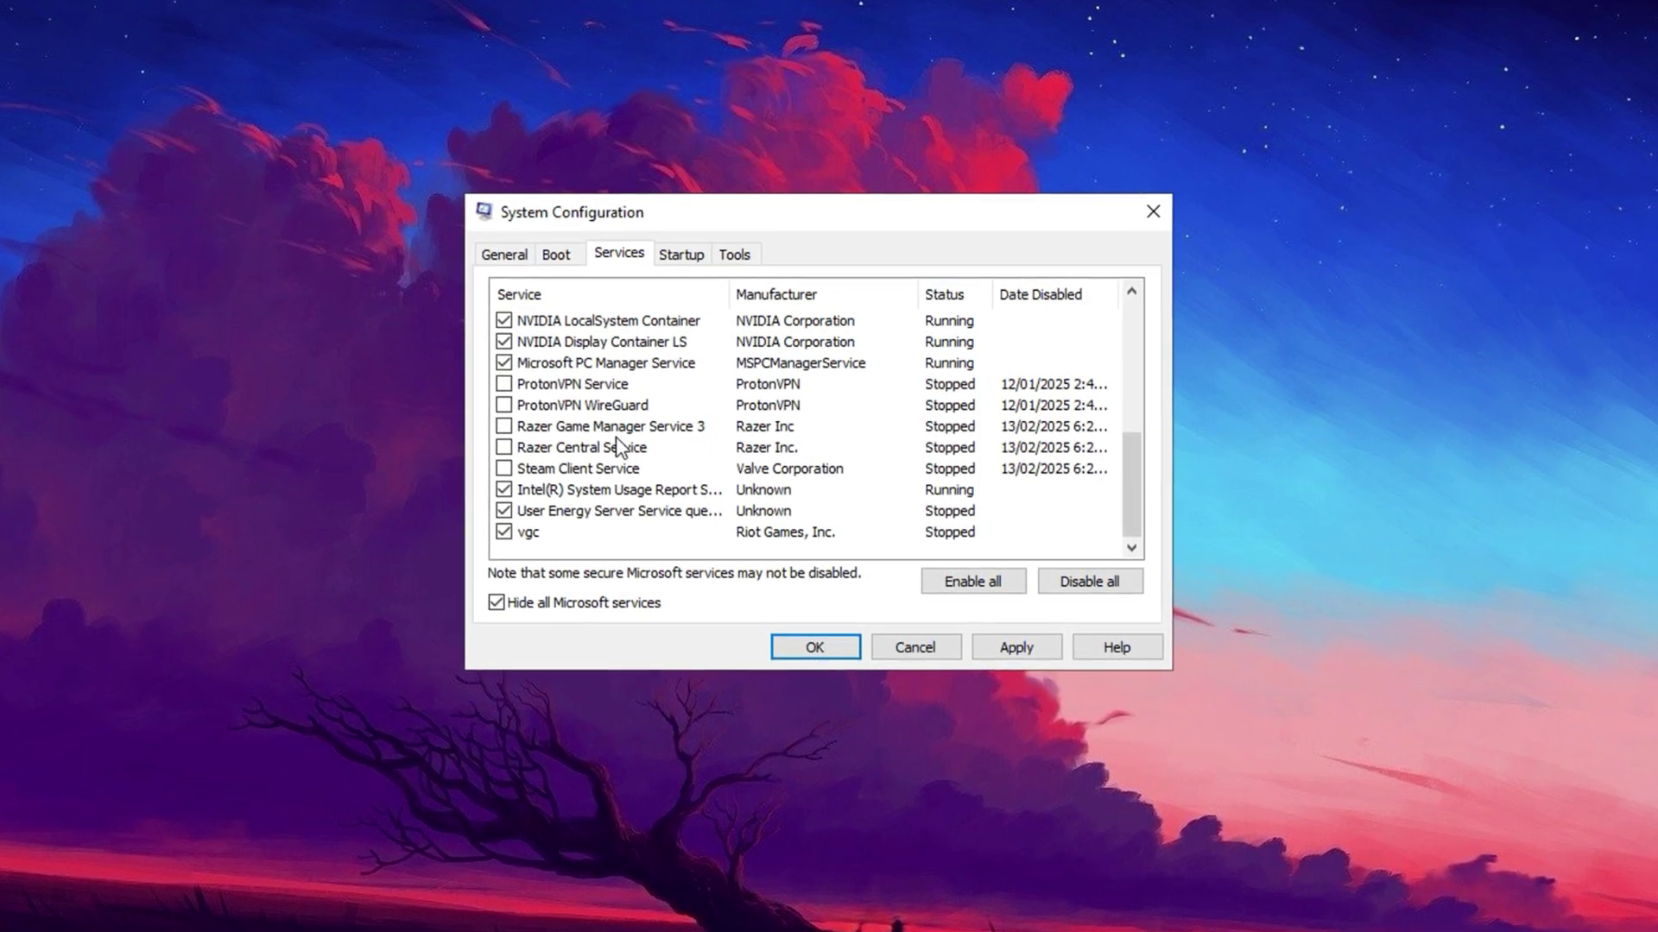
scroll(618, 445, "up", 2)
scroll(618, 445, "up", 3)
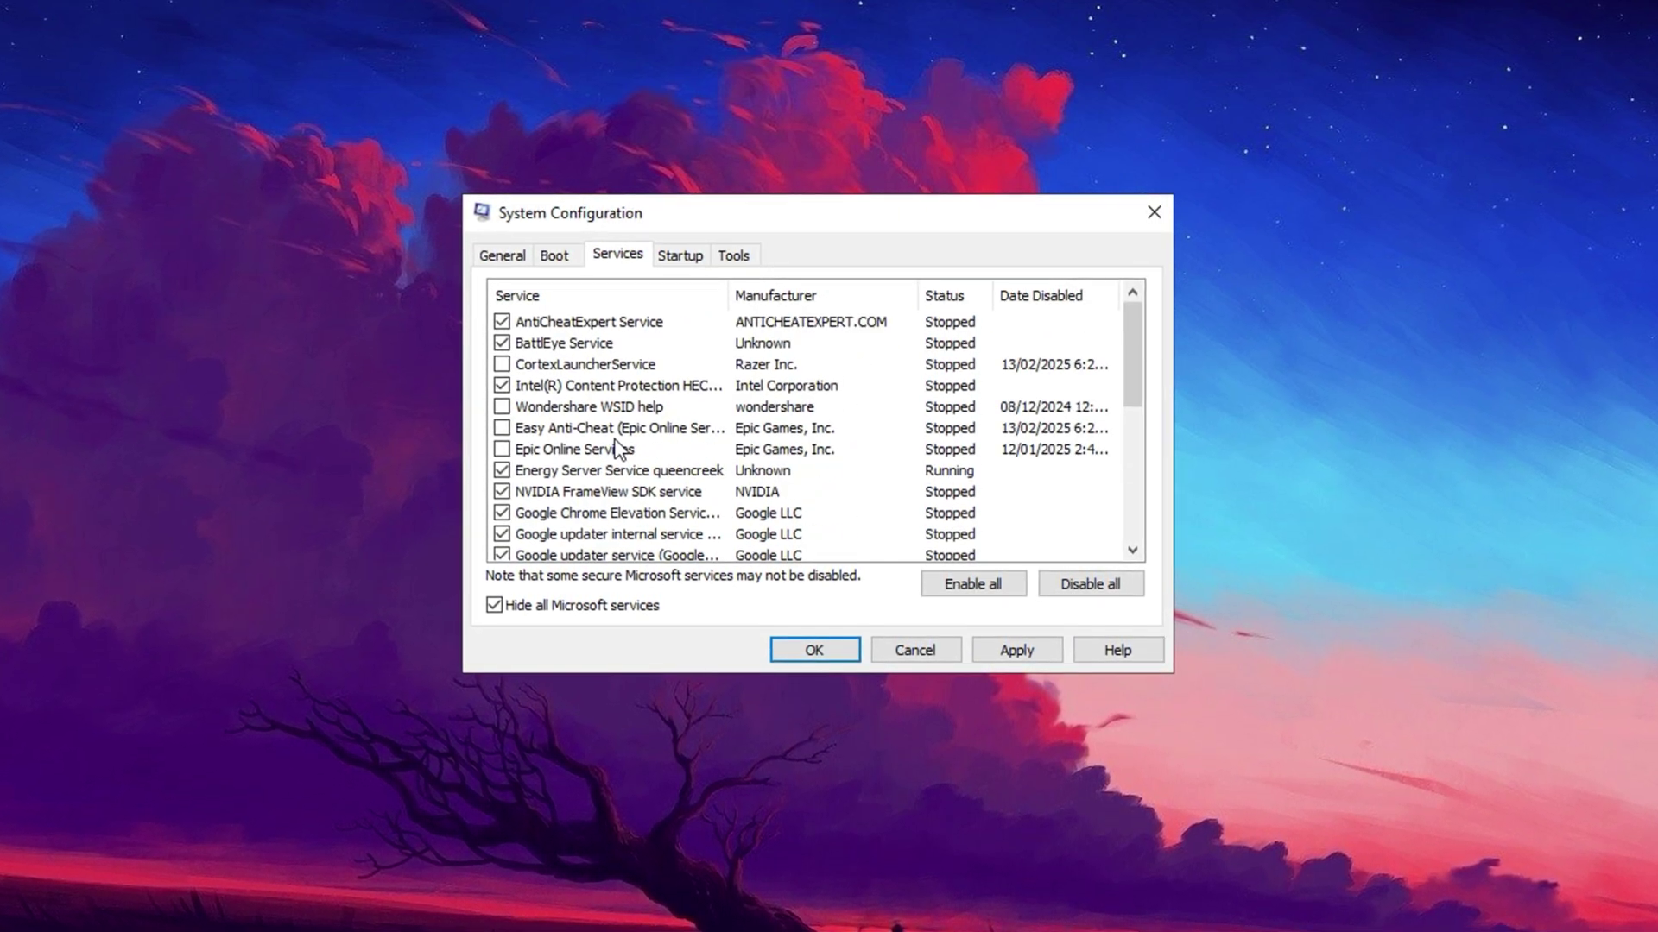
scroll(618, 445, "down", 5)
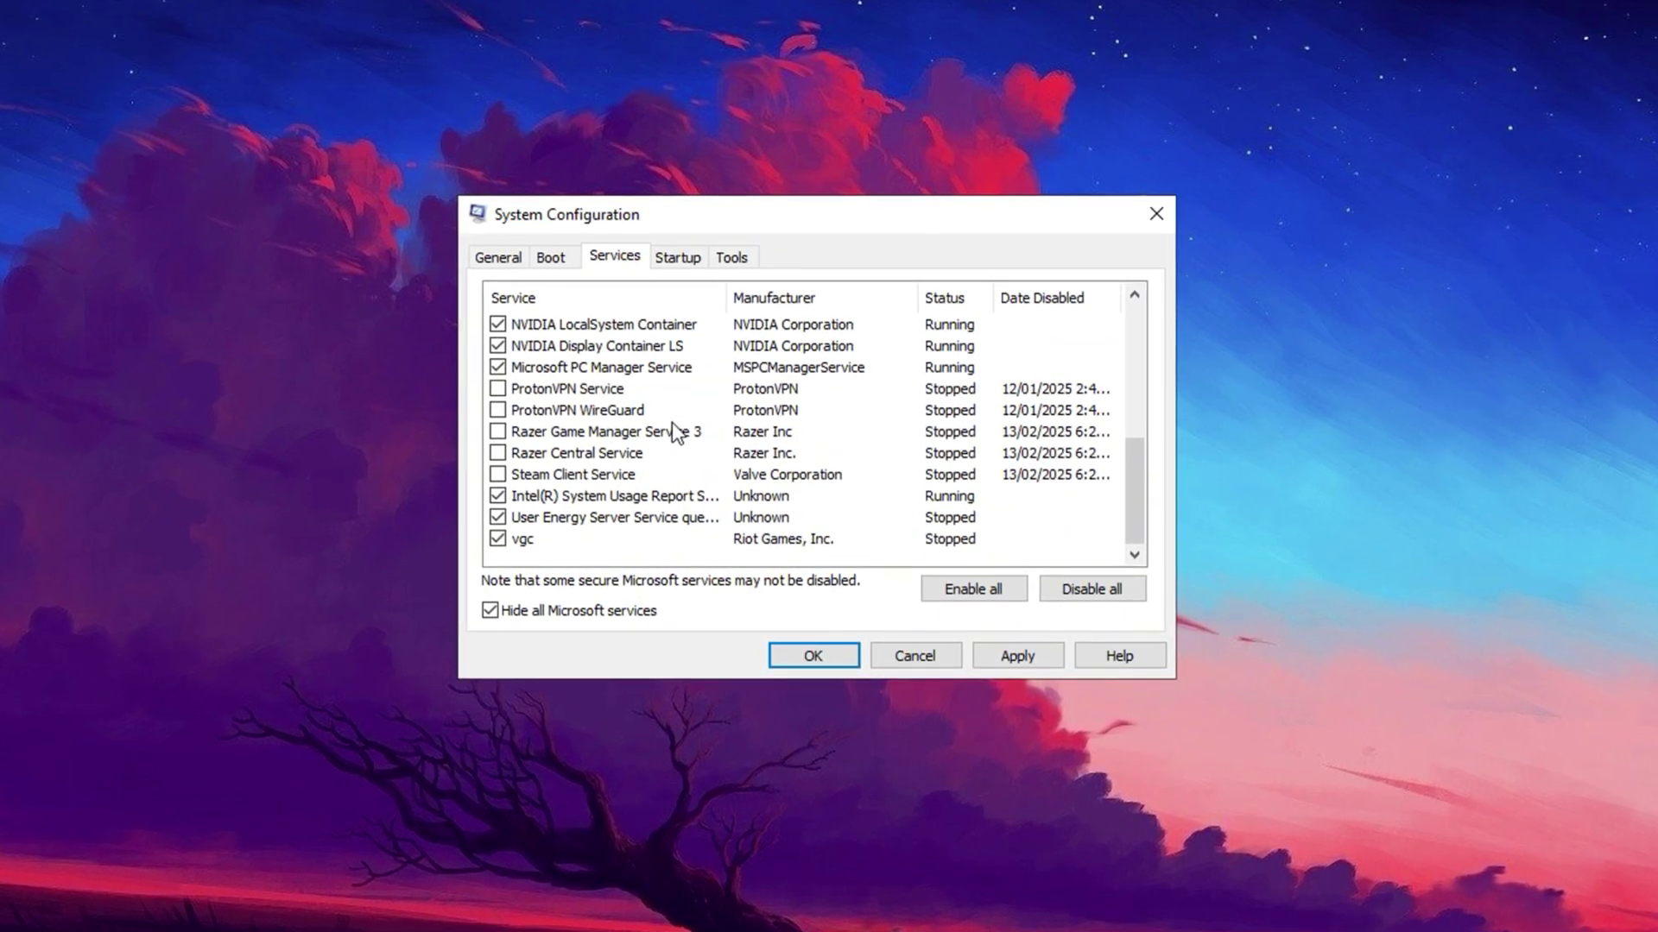
left_click(1023, 658)
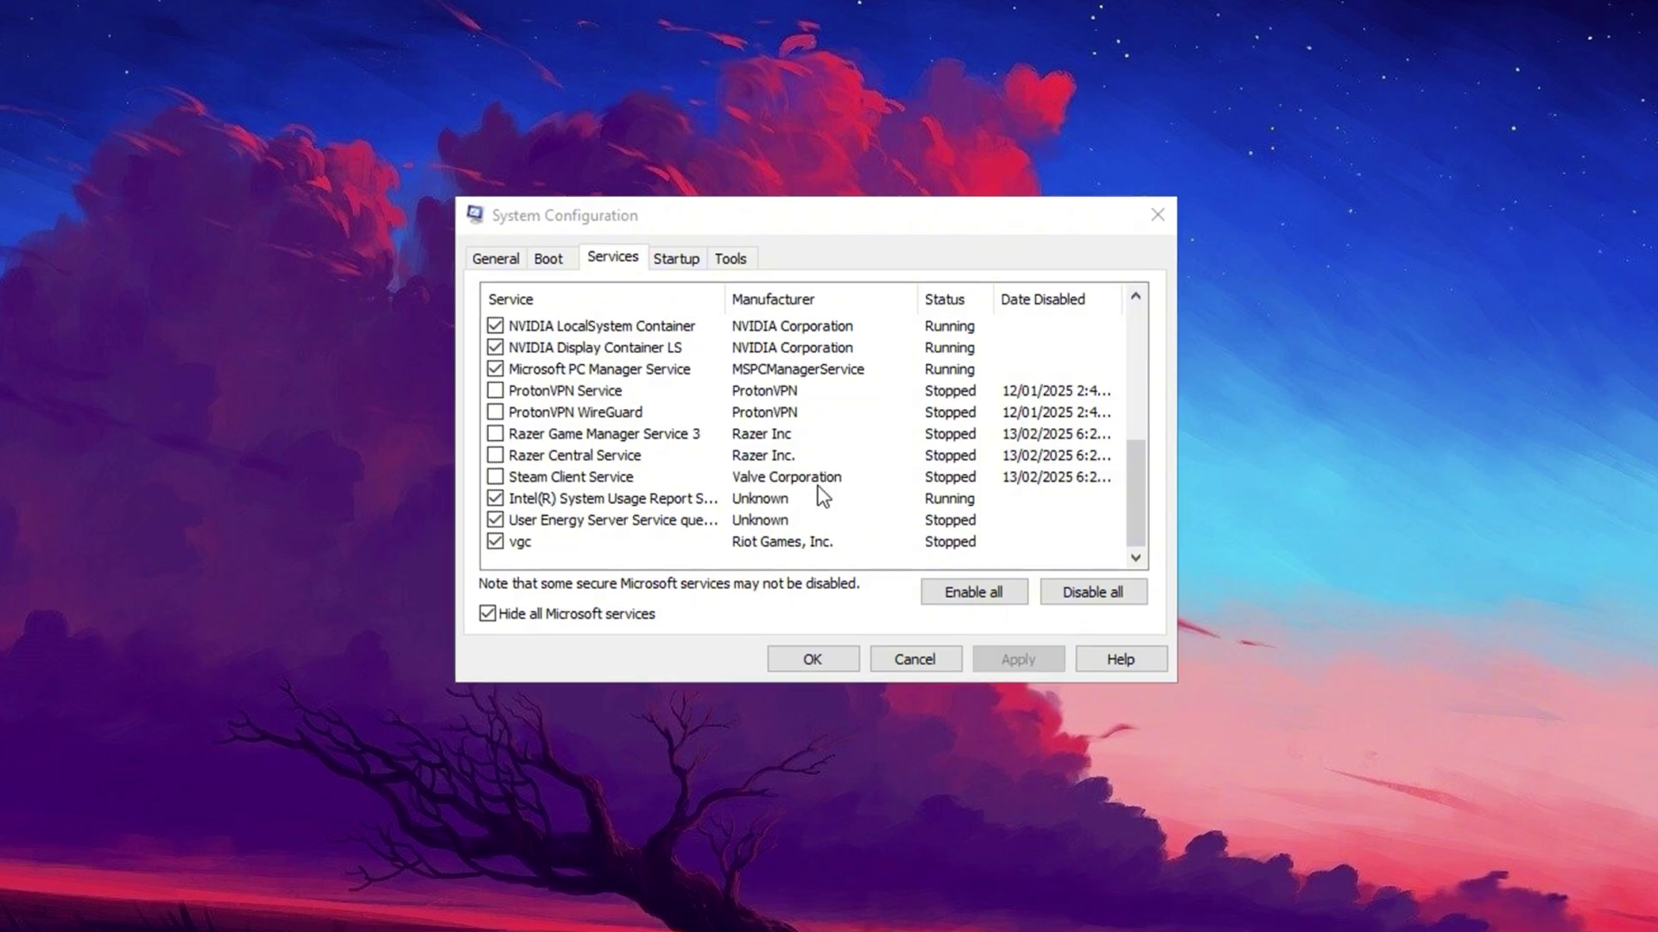
left_click(674, 259)
left_click(831, 335)
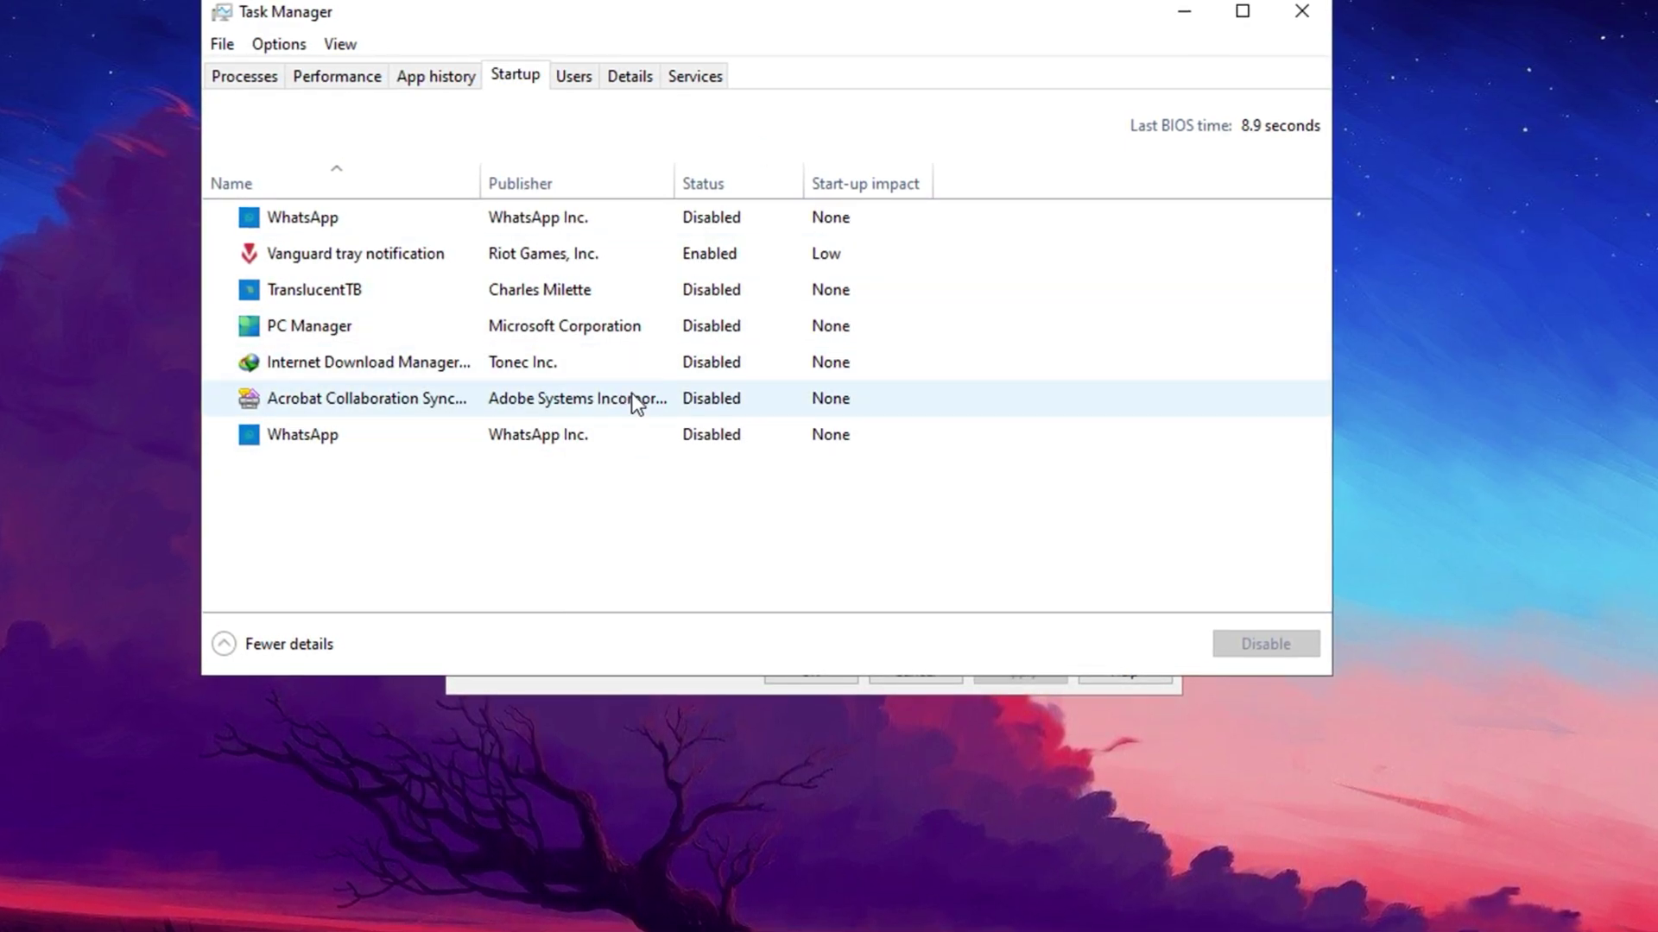
right_click(589, 353)
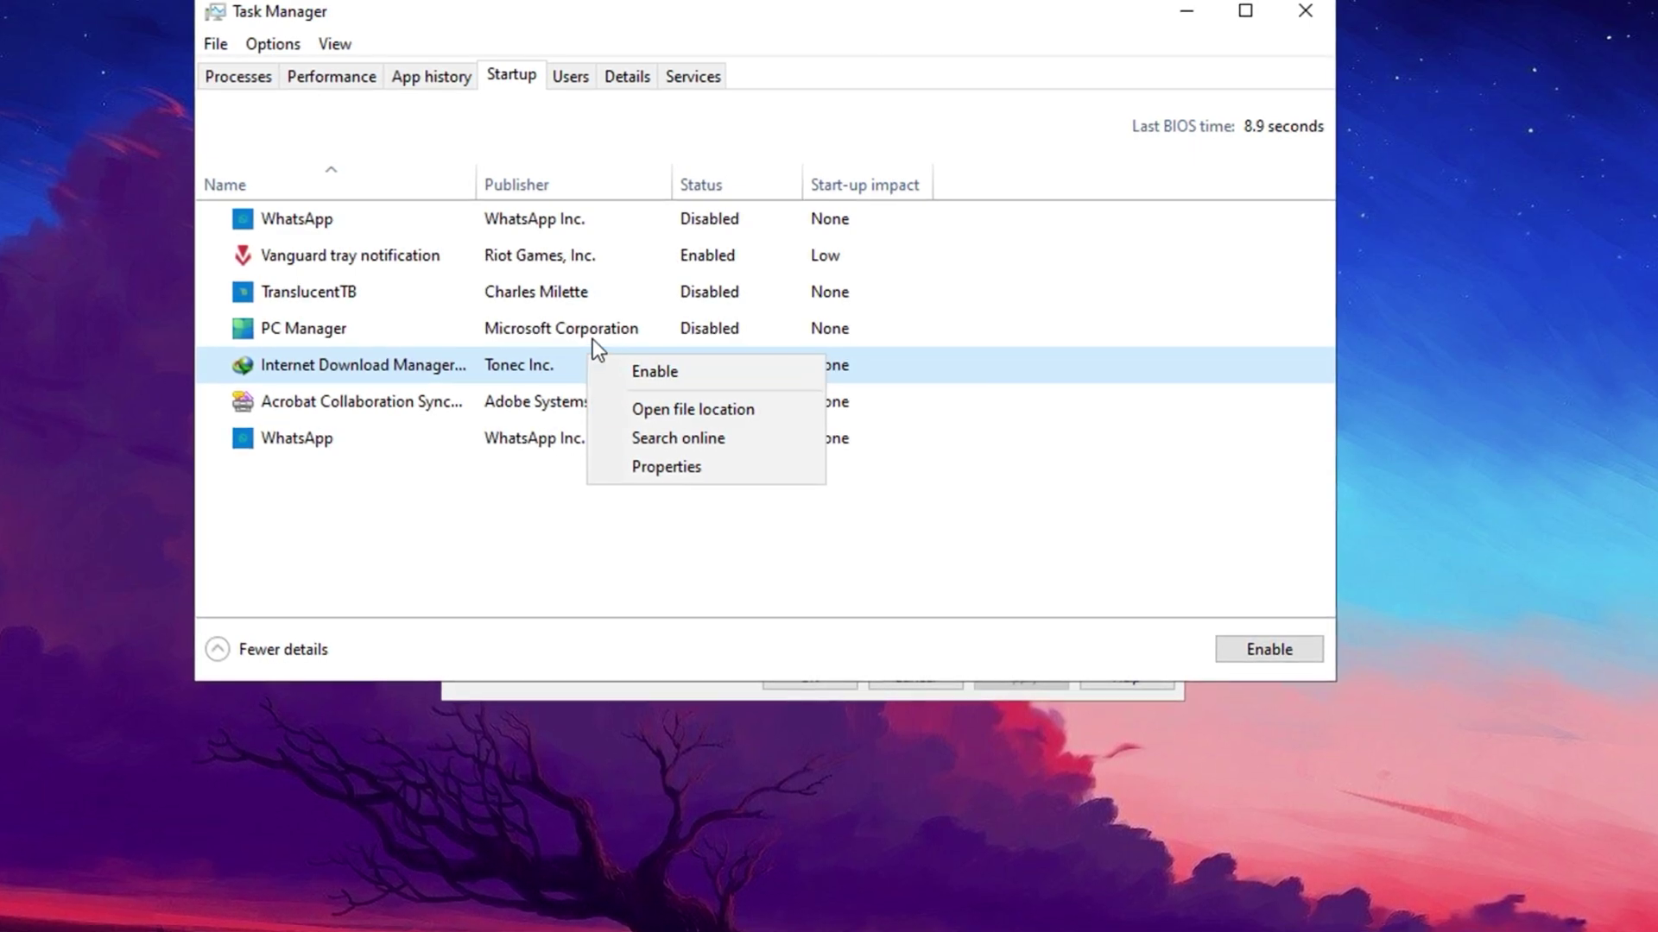
left_click(596, 335)
left_click(646, 300)
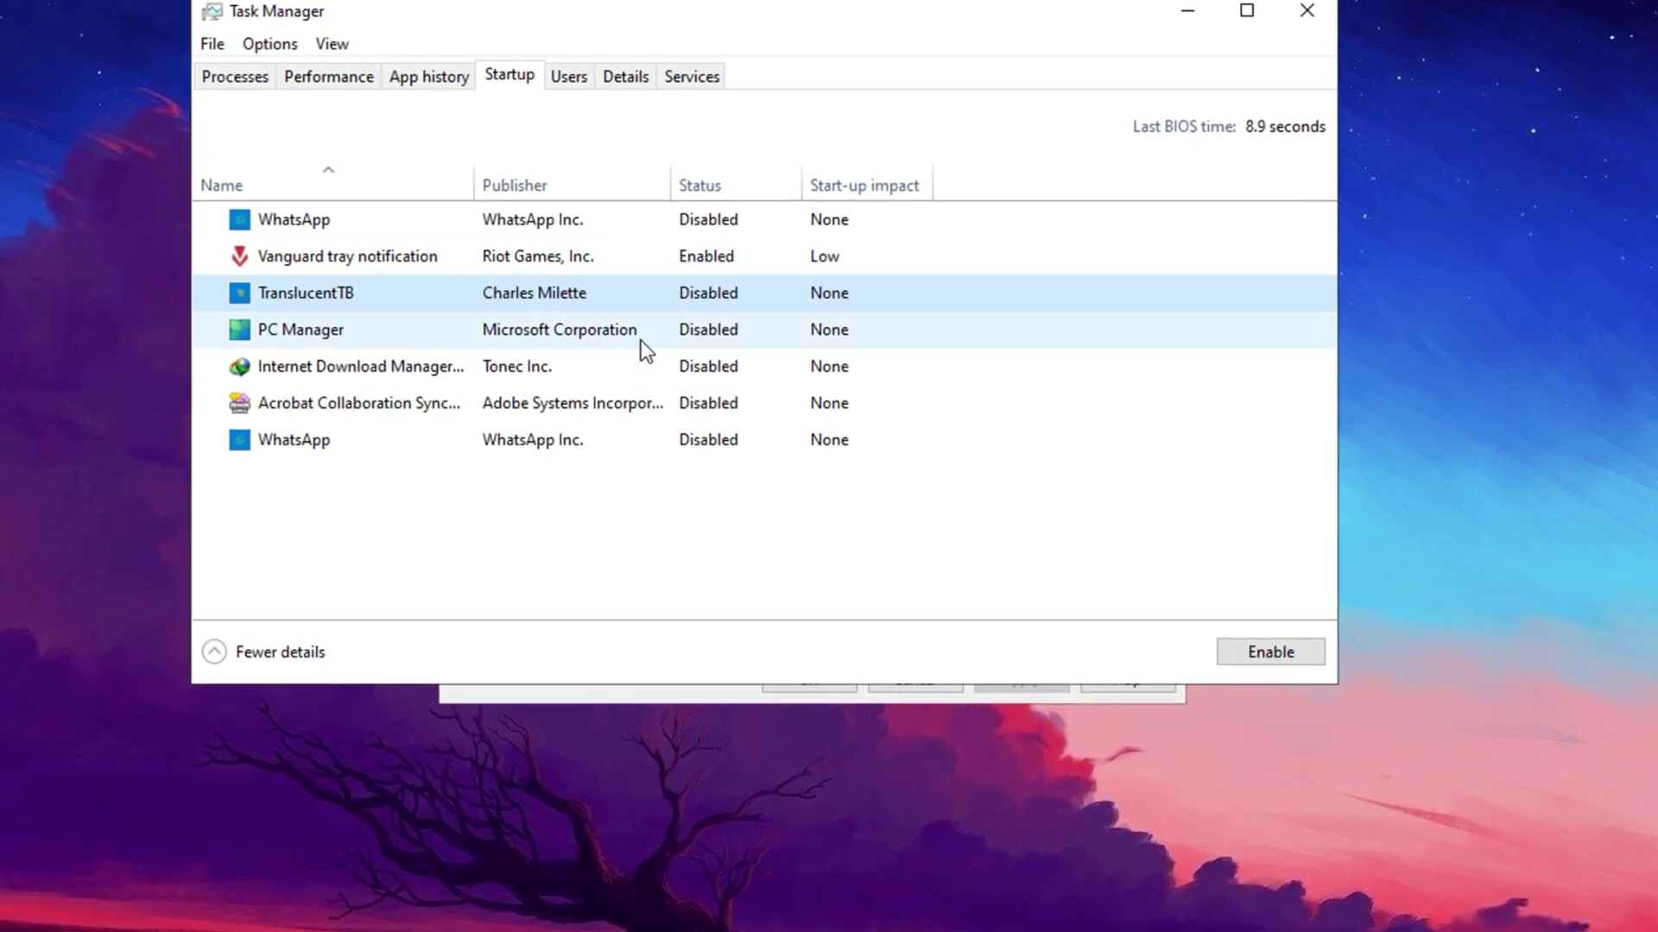
right_click(653, 335)
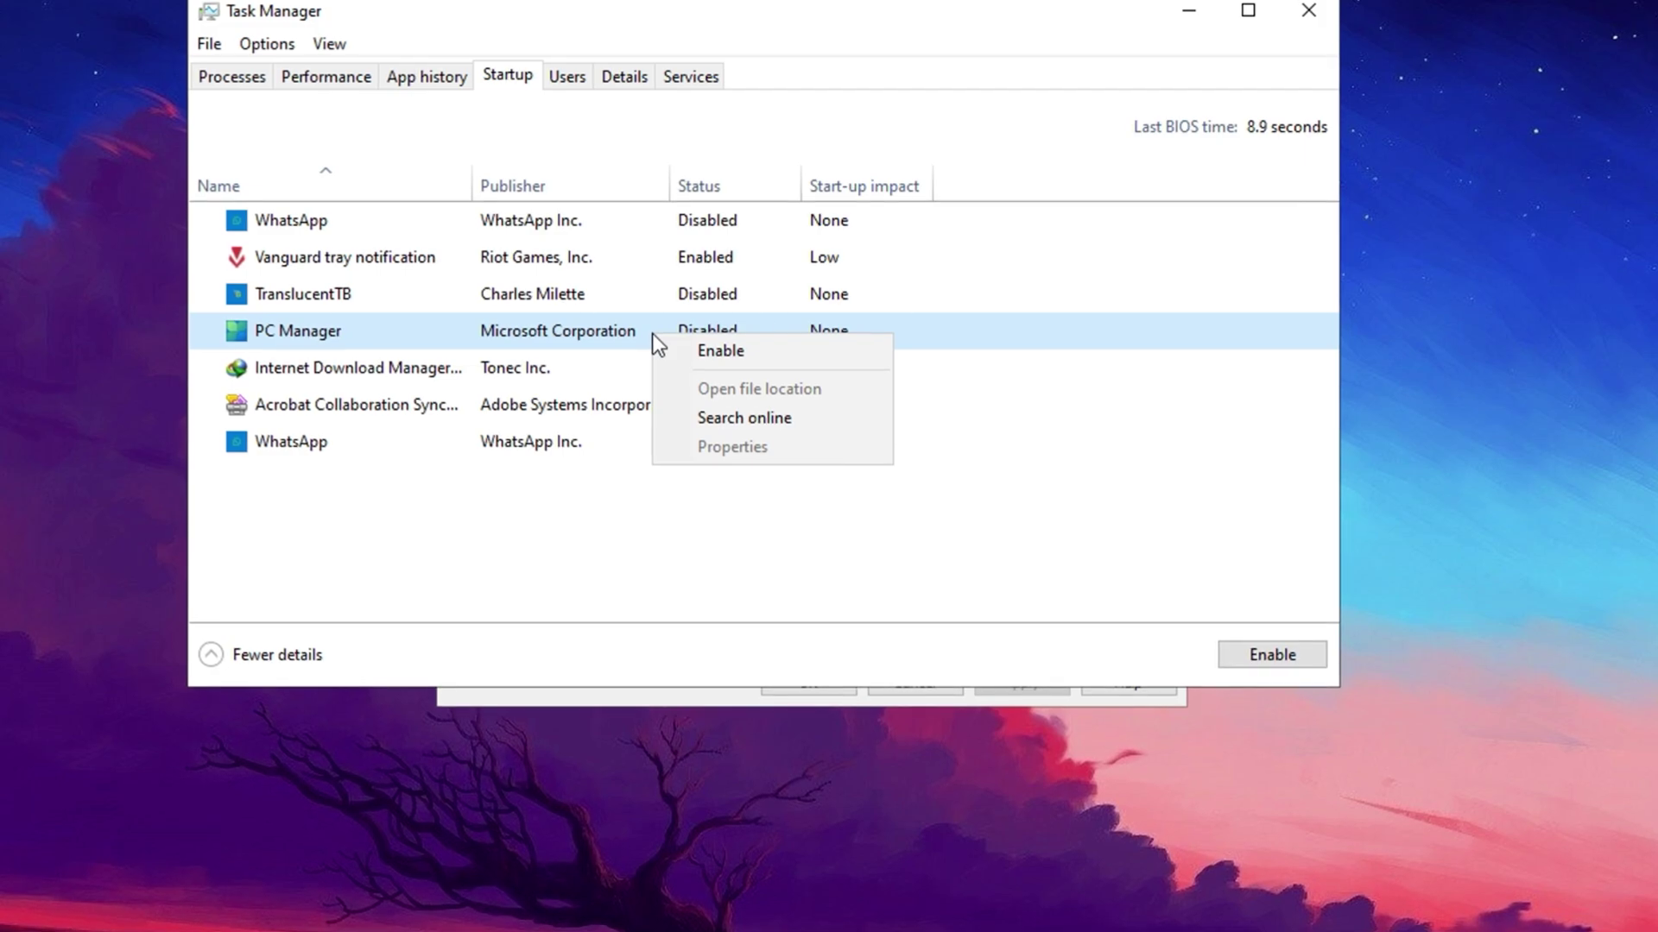
left_click(639, 334)
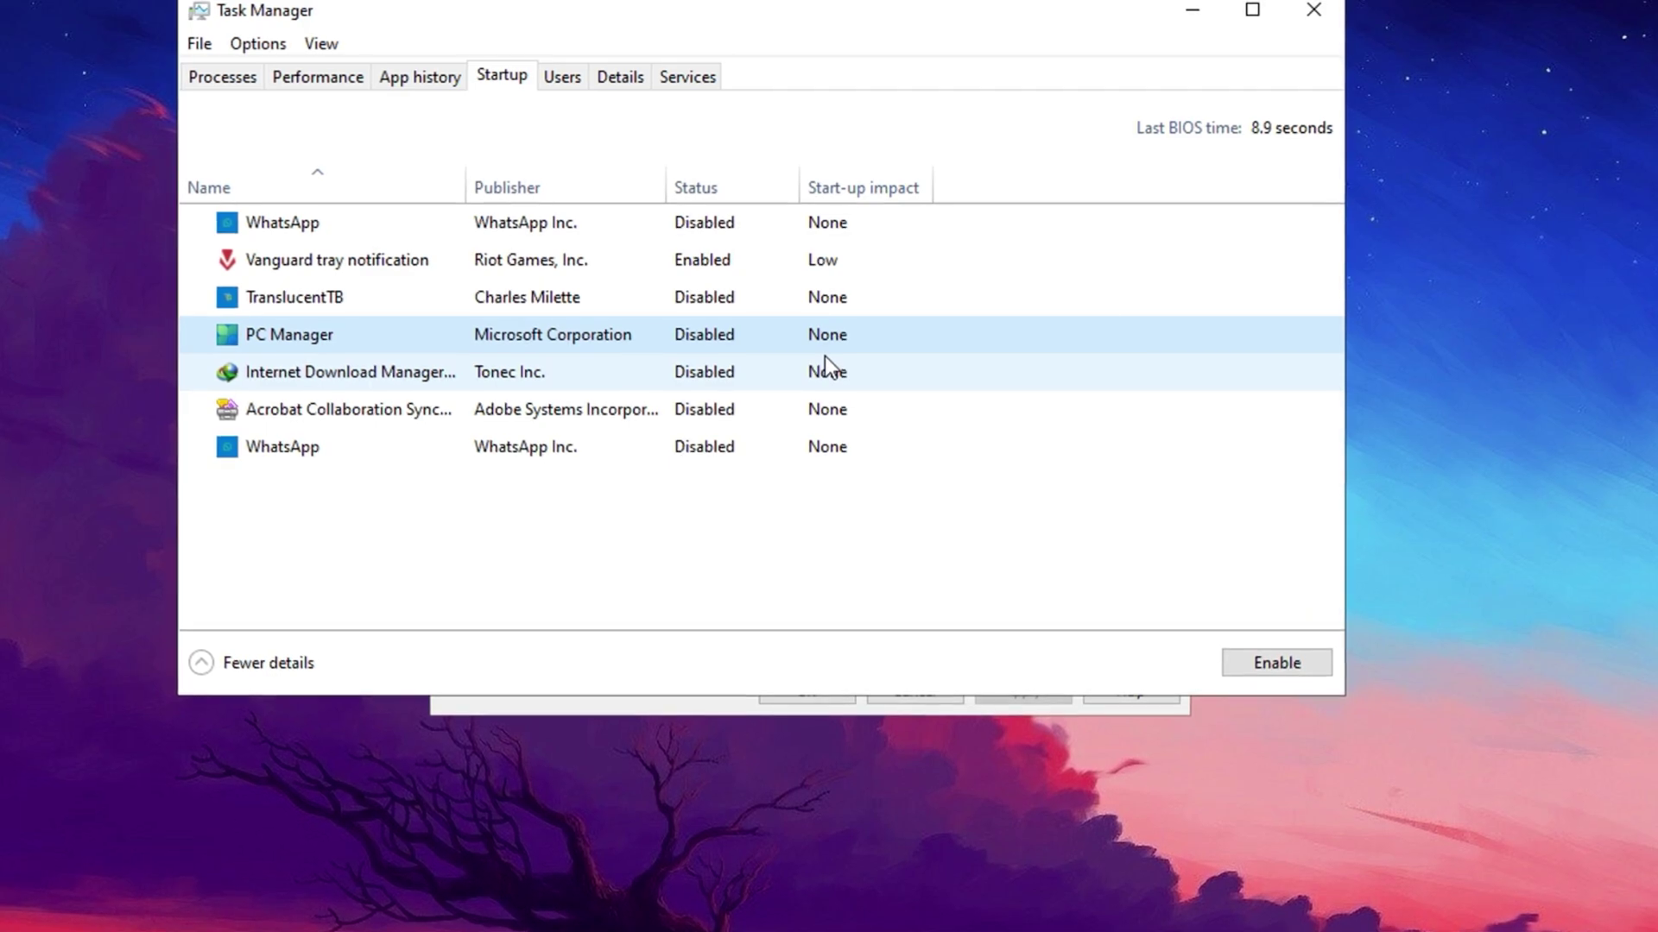
Close Task Manager and confirm the System Configuration changes with OK
left_click(1313, 9)
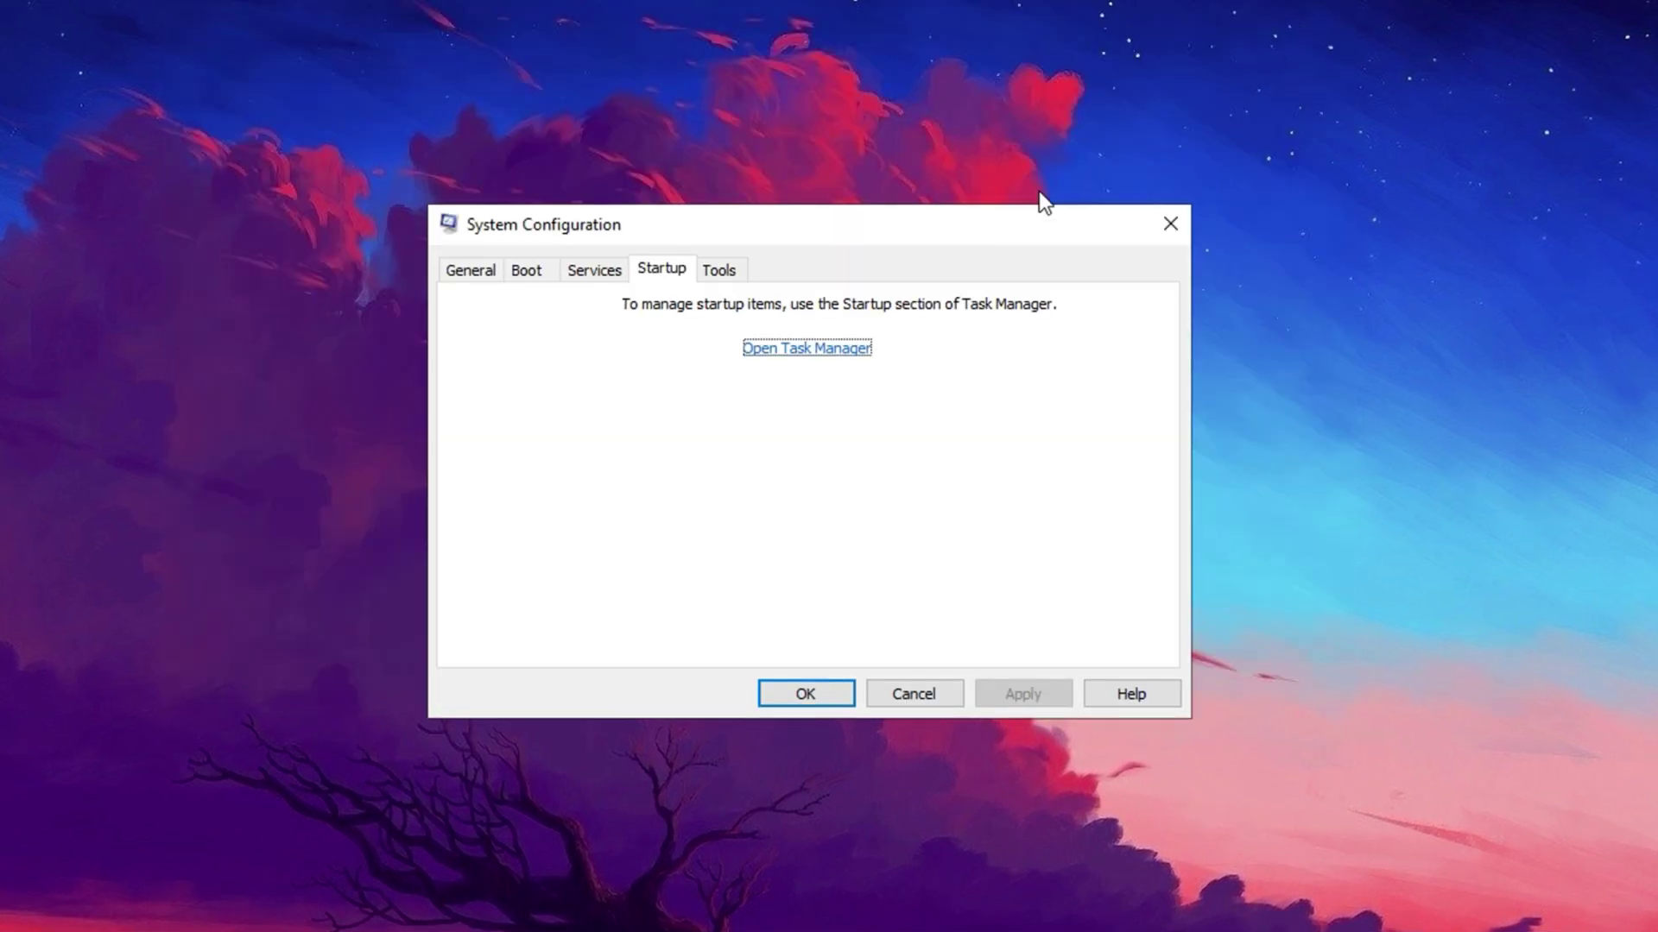
left_click(803, 694)
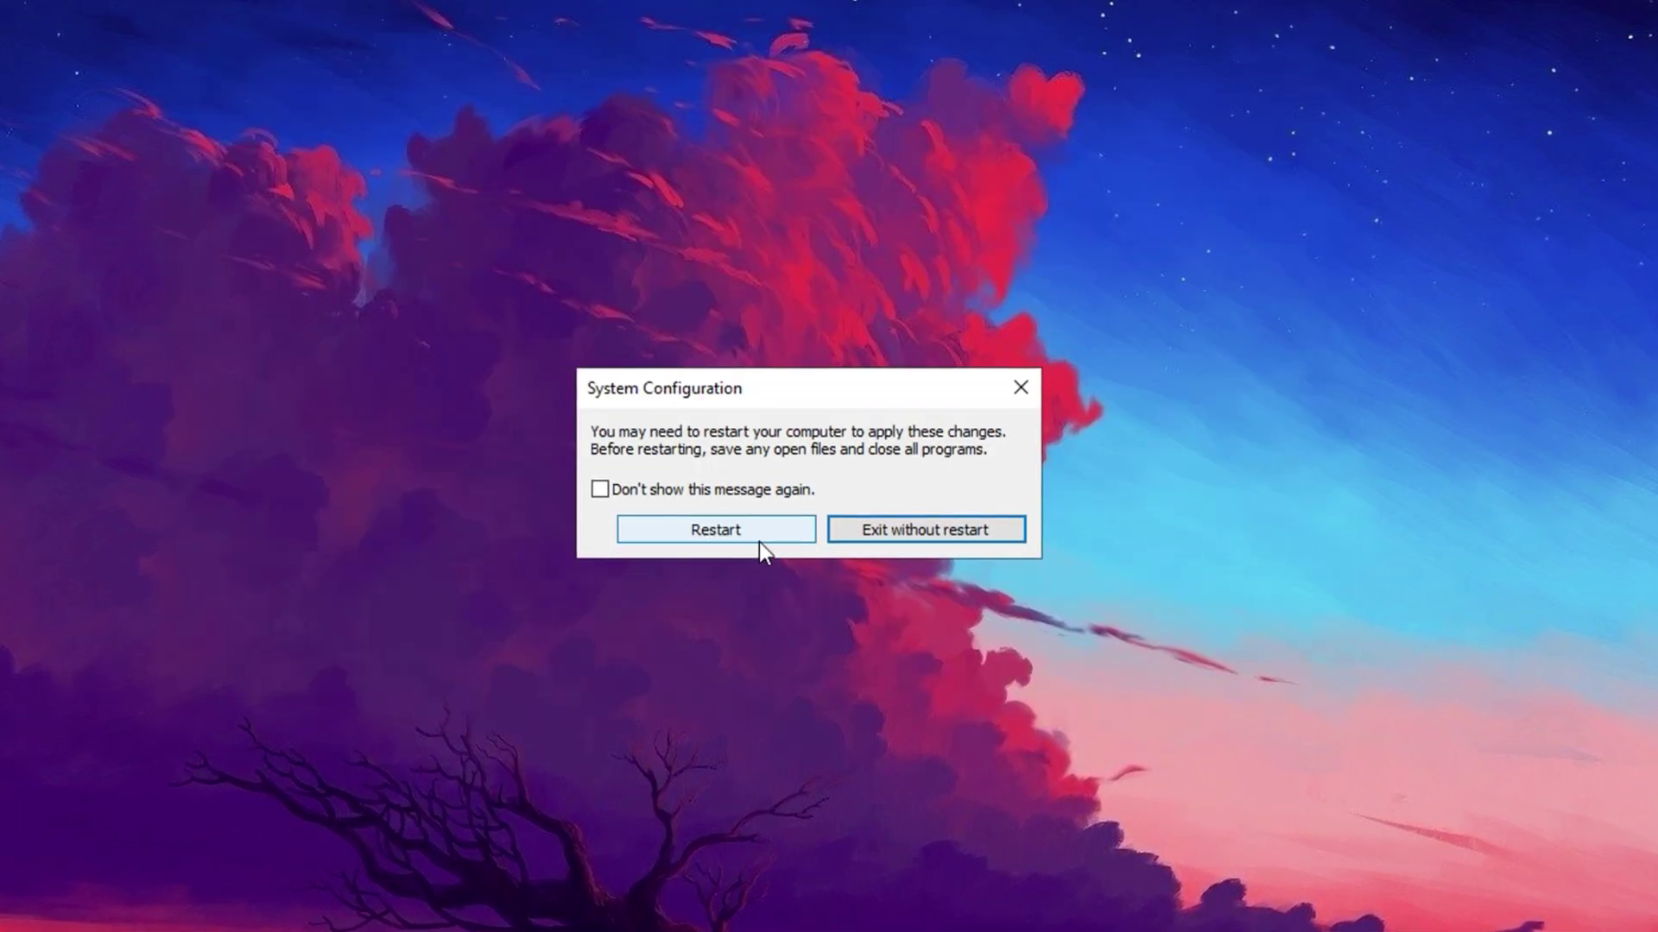